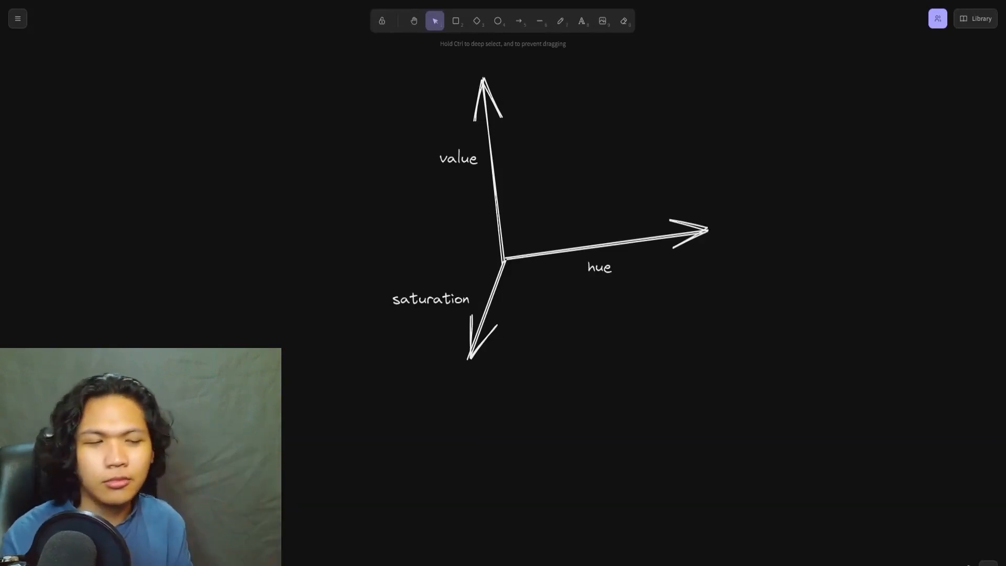
- Examine the HSV diagrams, selecting the saturation–value triangle, the hue arrow with its label, and the value axis in turn
scroll(552, 382, right, 3)
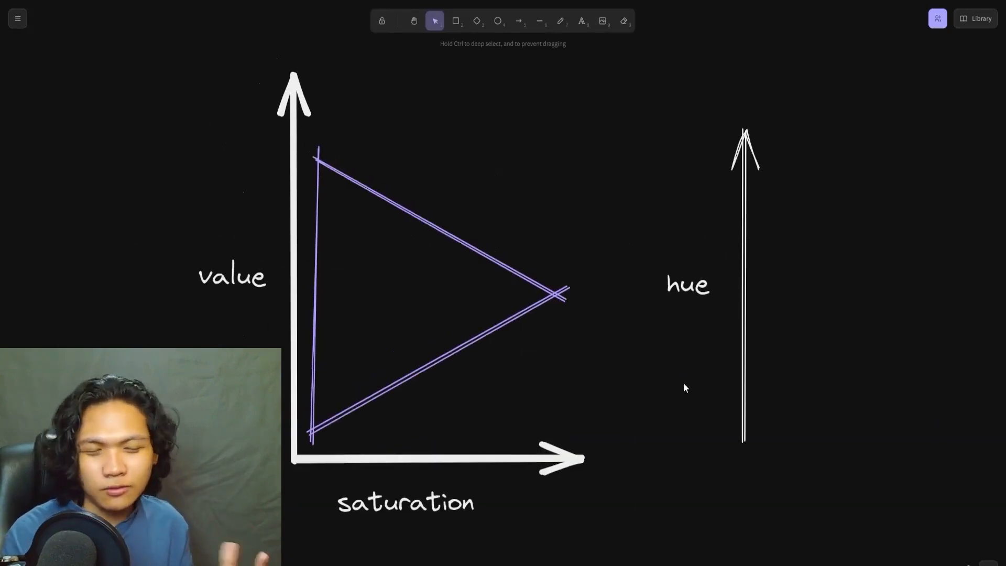
click(533, 309)
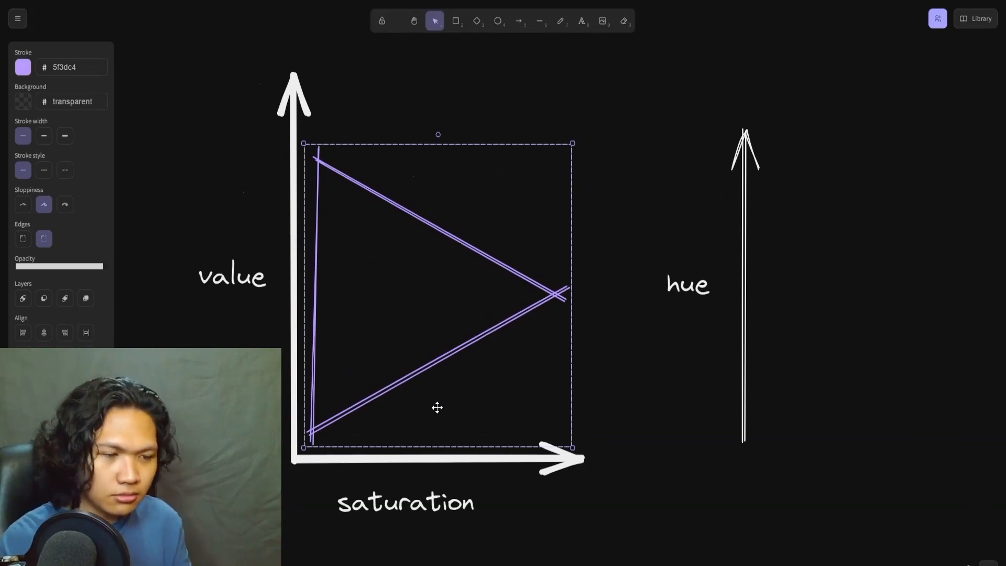
drag(804, 477, 637, 121)
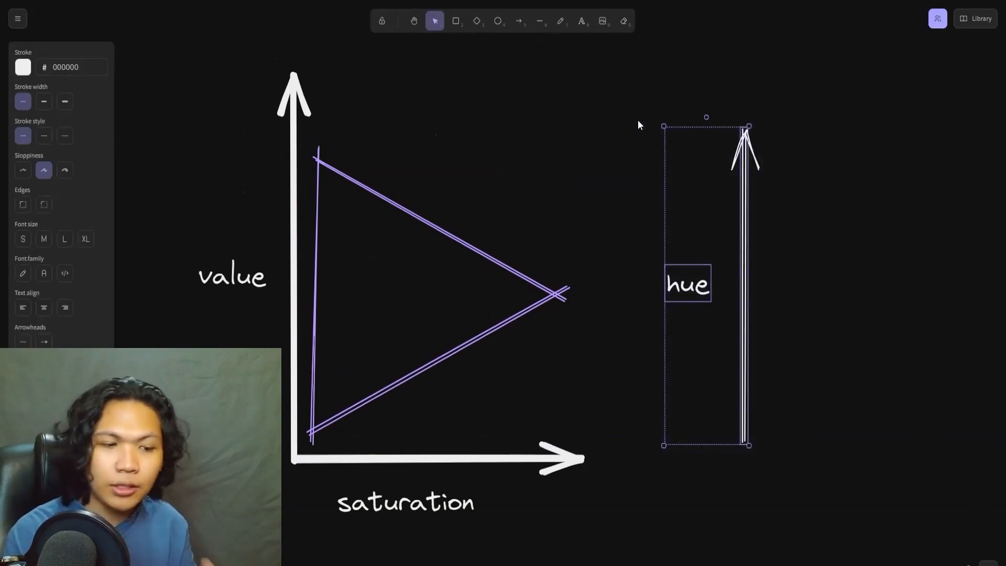
click(293, 219)
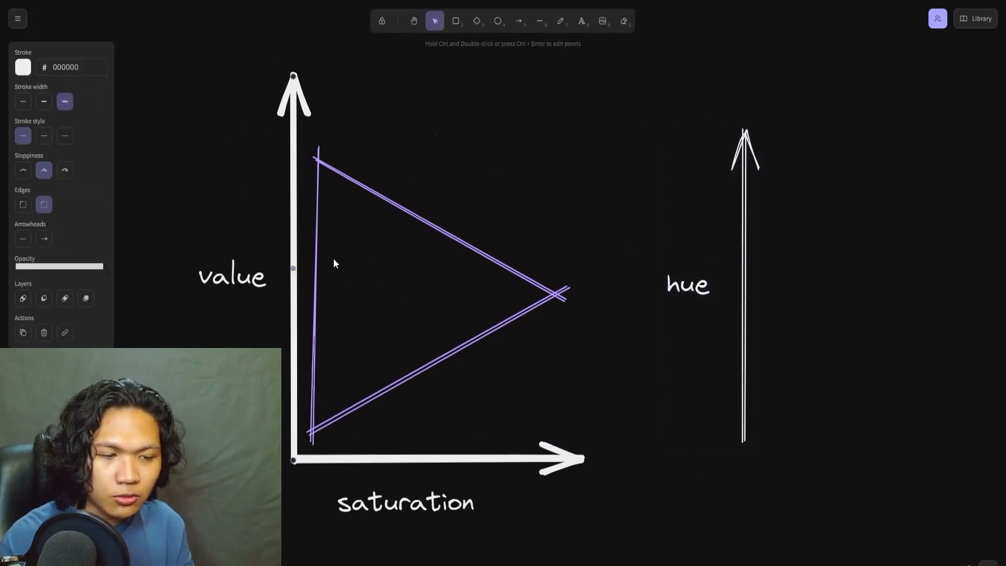
click(835, 391)
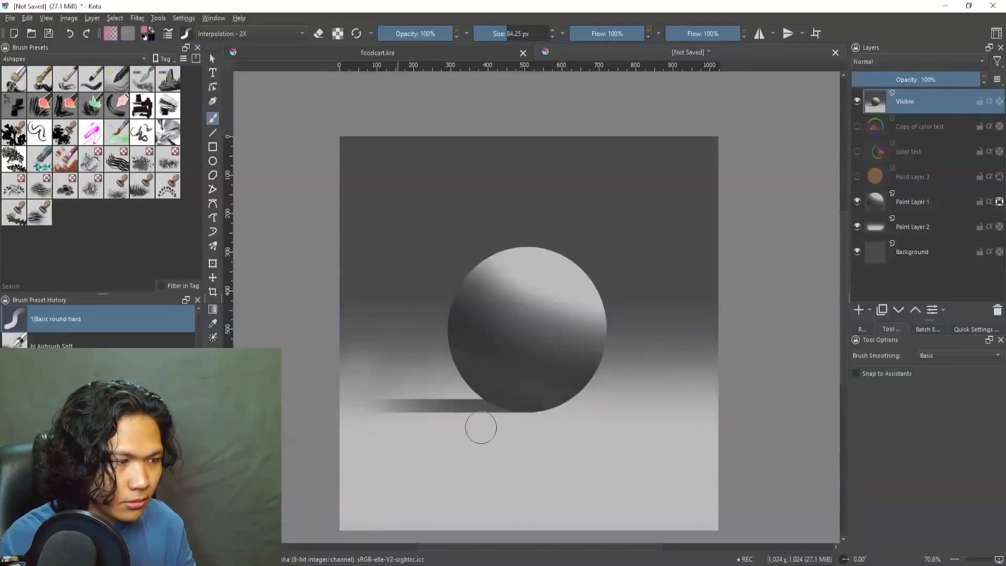
- Switch to Krita, collapse the Darken and Mix groups in the layer blending mode list, and select Paint Layer 2
click(919, 63)
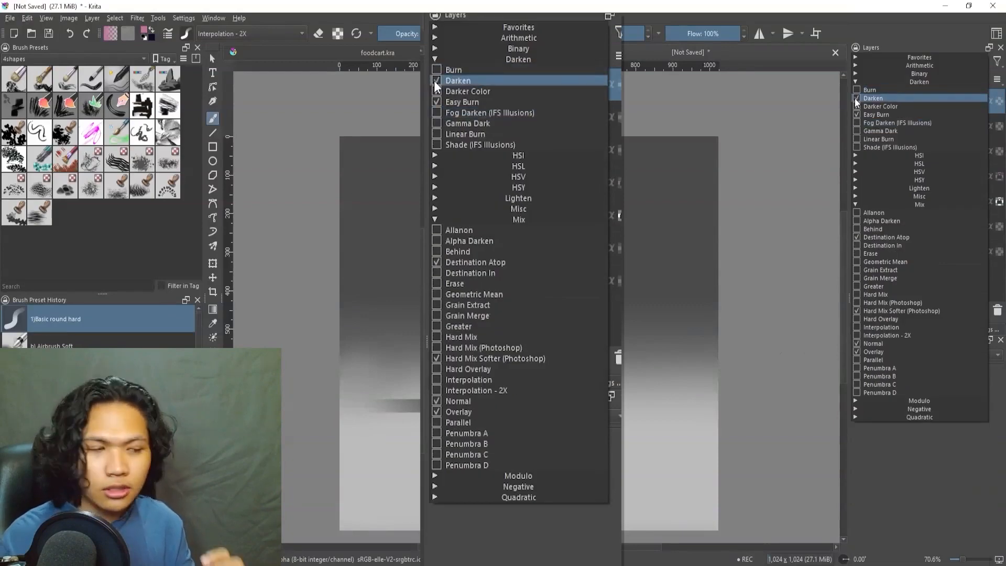
click(919, 82)
click(920, 139)
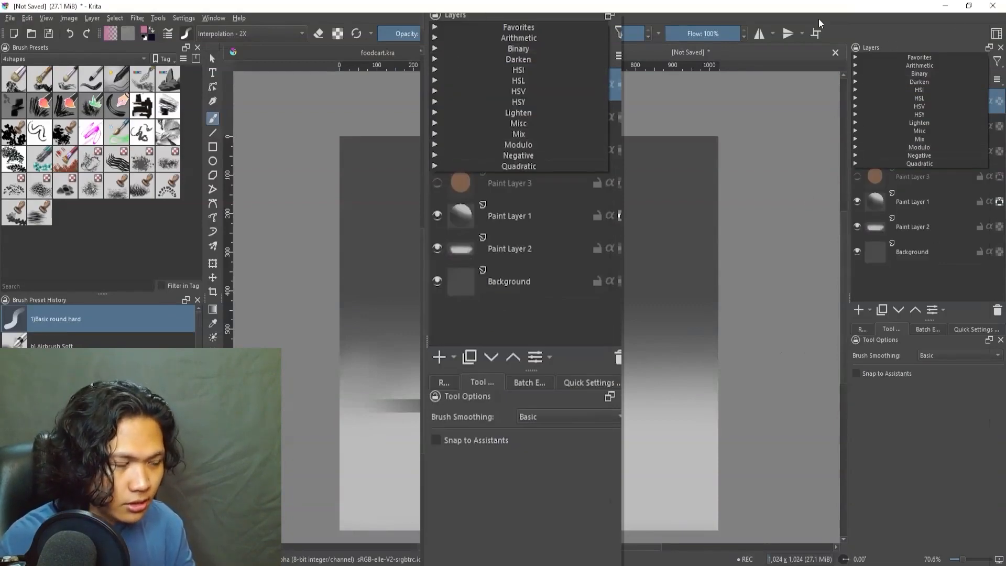
click(934, 235)
click(937, 63)
click(859, 20)
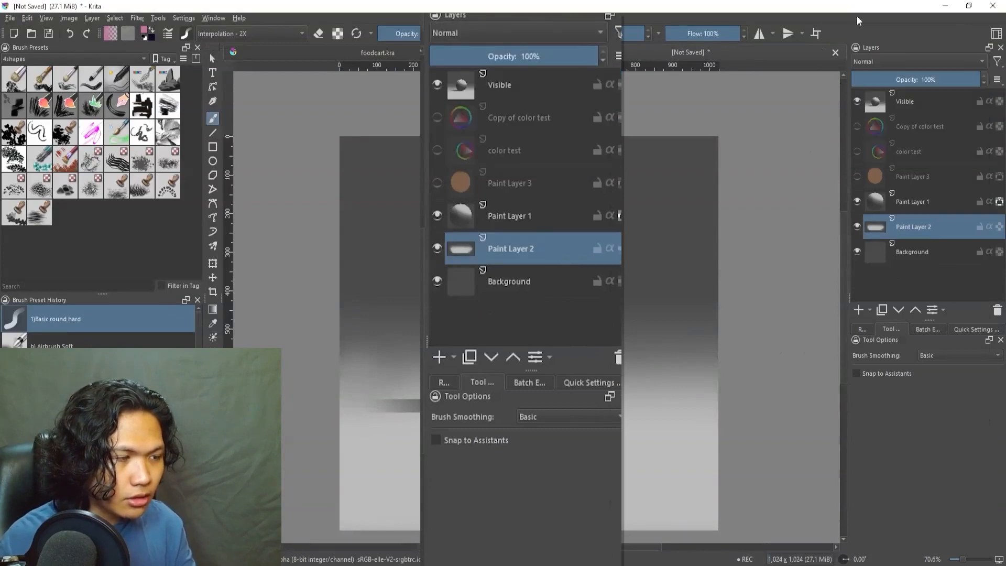
- Expand the Darken, Lighten and Mix groups of the blending mode list to examine their modes
click(948, 60)
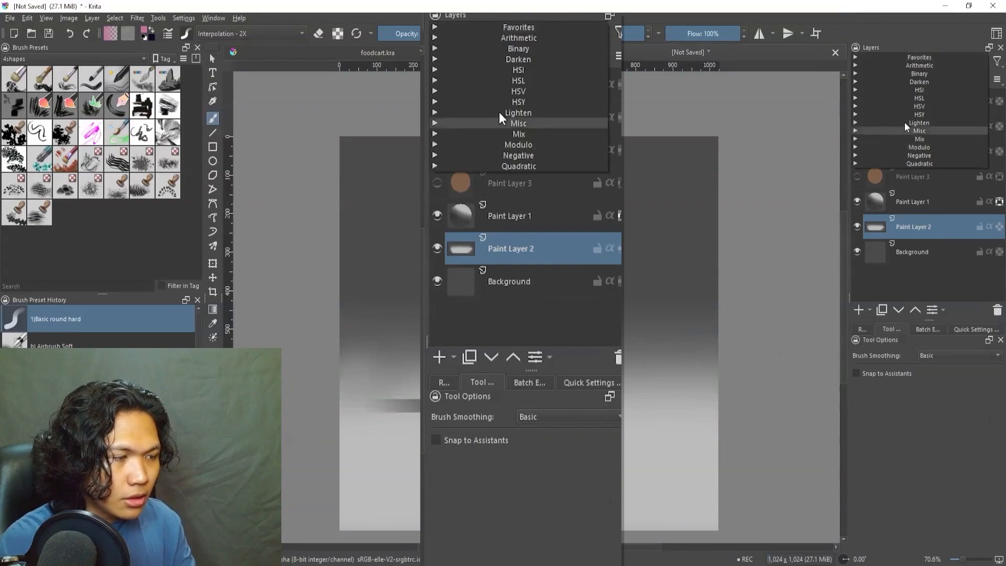
click(434, 59)
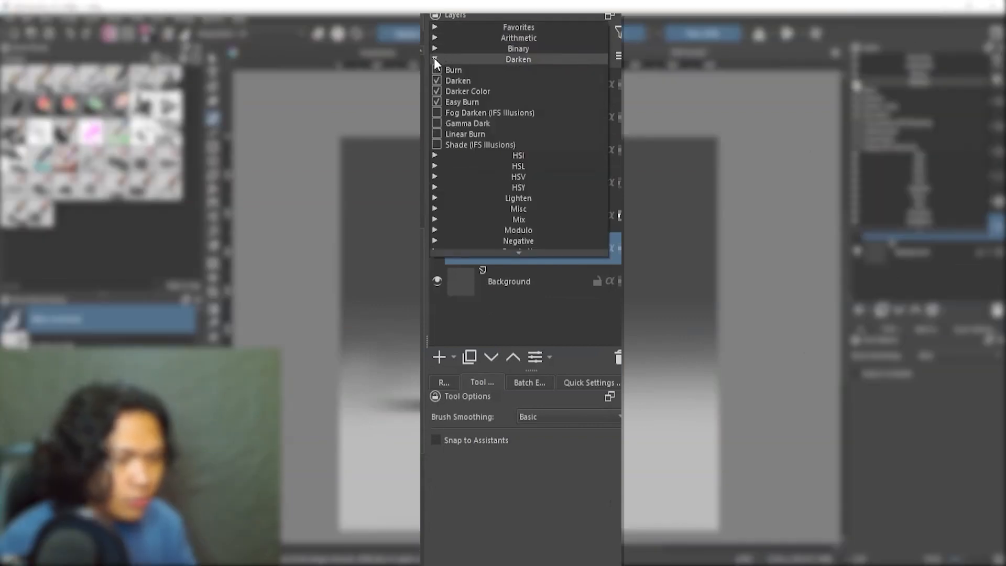
click(434, 198)
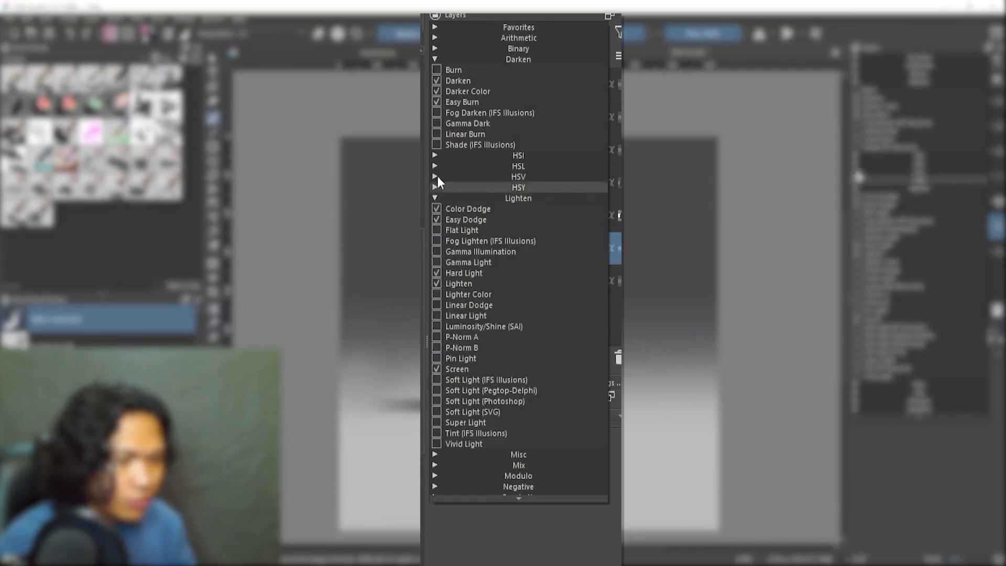
click(434, 465)
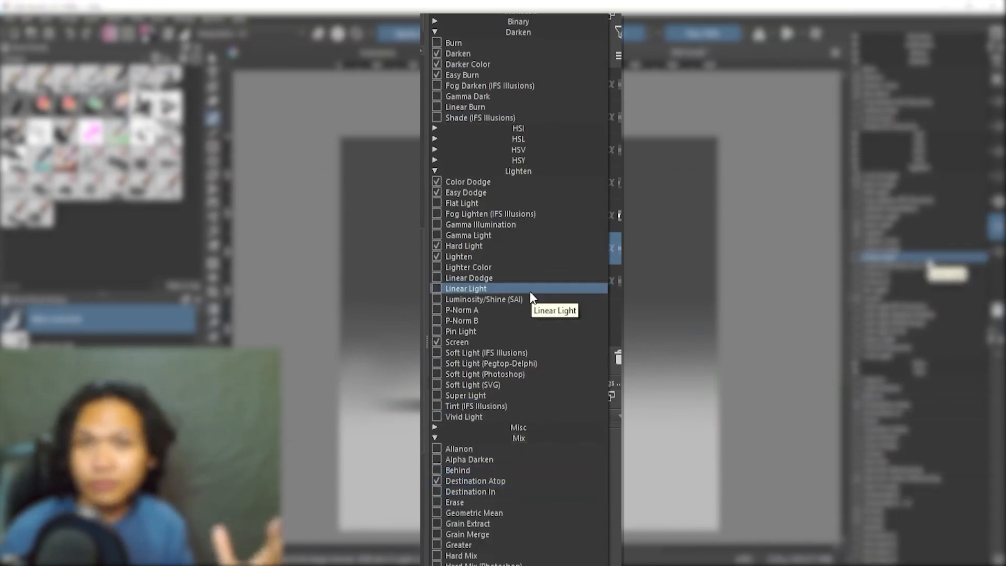
- Show the Favorites blending modes and collapse the Darken, Lighten and Mix groups
click(856, 37)
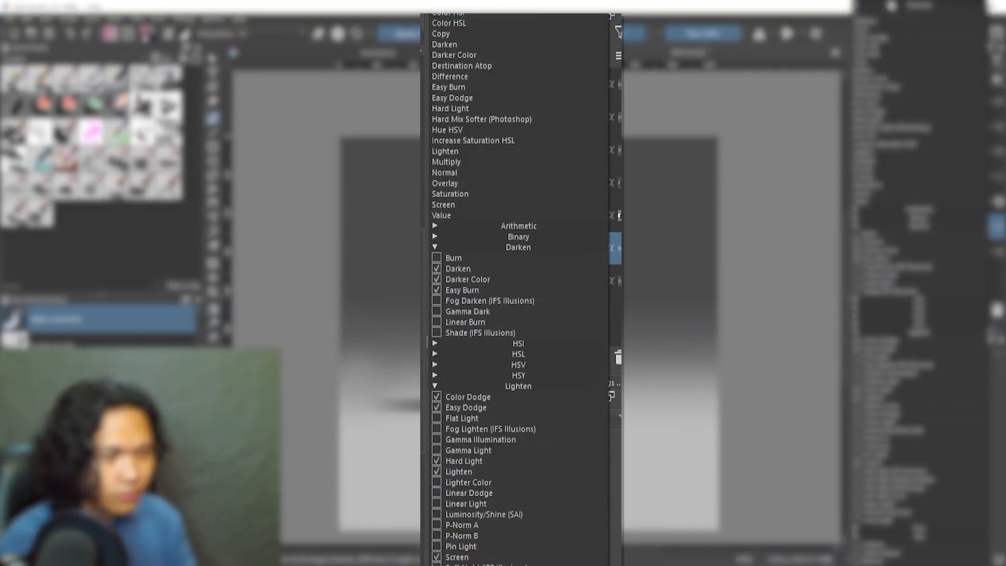
click(443, 249)
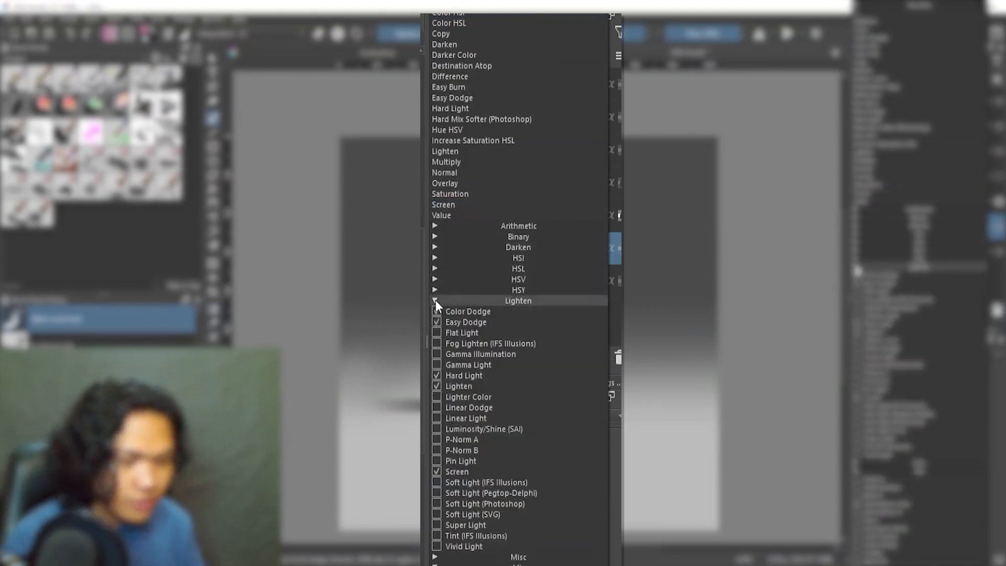
click(436, 300)
click(436, 323)
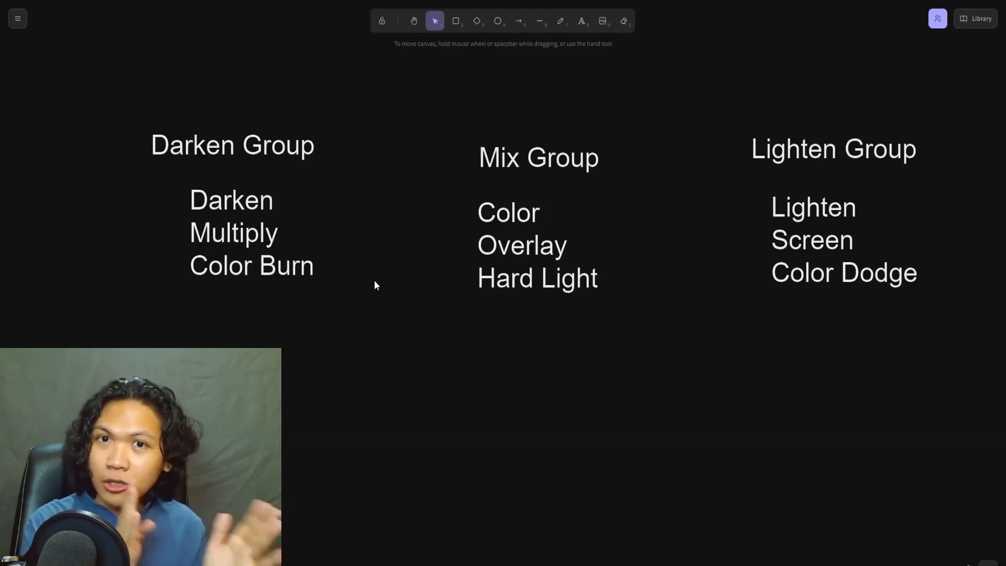
- In the Excalidraw notes, shift the Darken Group heading slightly right and nudge the Mix Group heading and list slightly up and left
drag(254, 146, 271, 150)
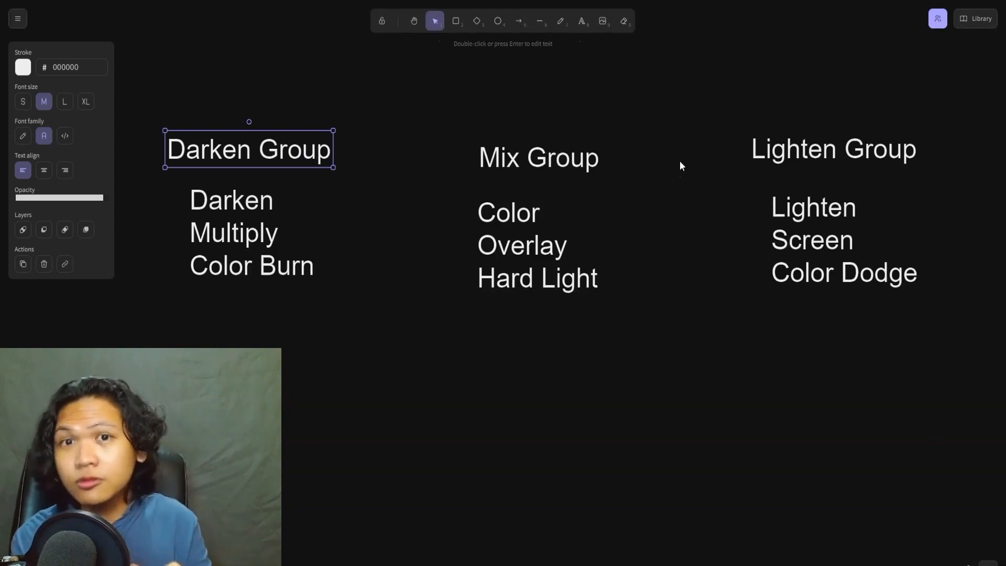
click(807, 159)
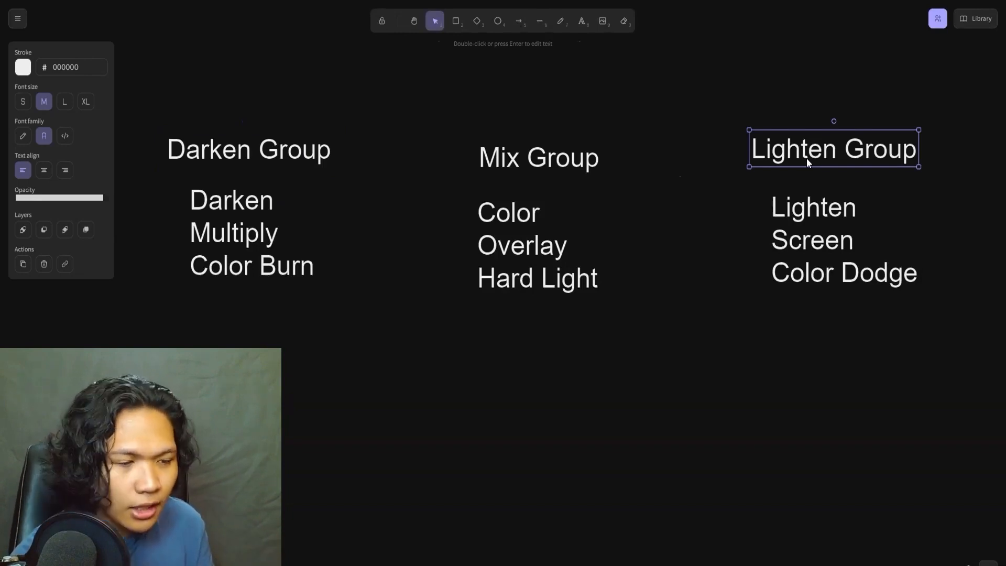
drag(420, 115, 604, 299)
drag(571, 172, 556, 159)
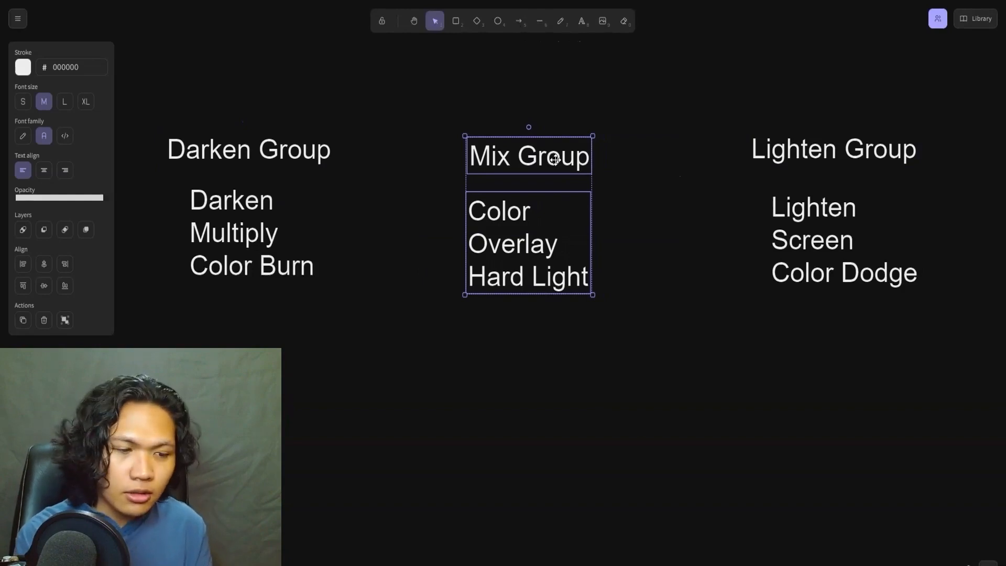
key(Escape)
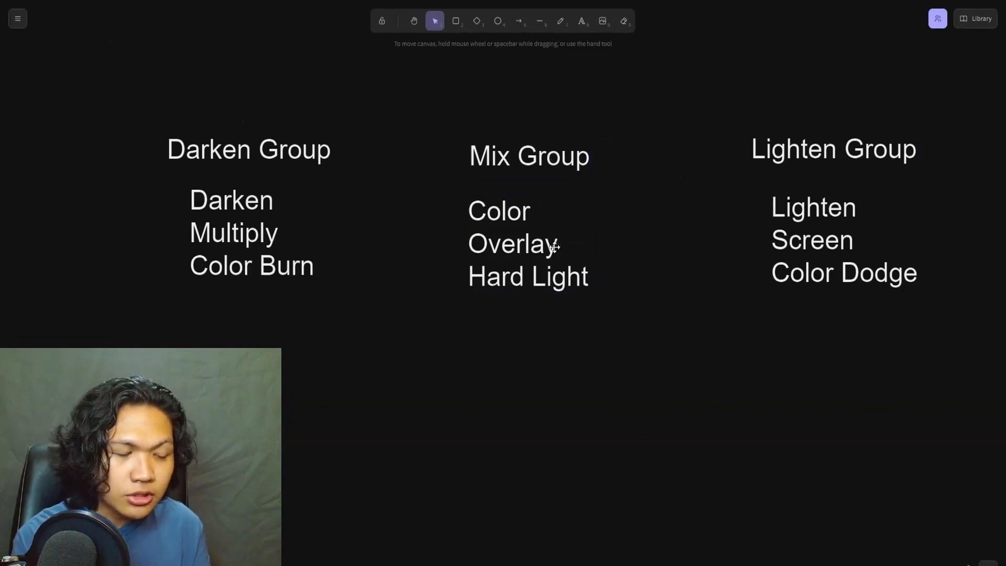
click(524, 256)
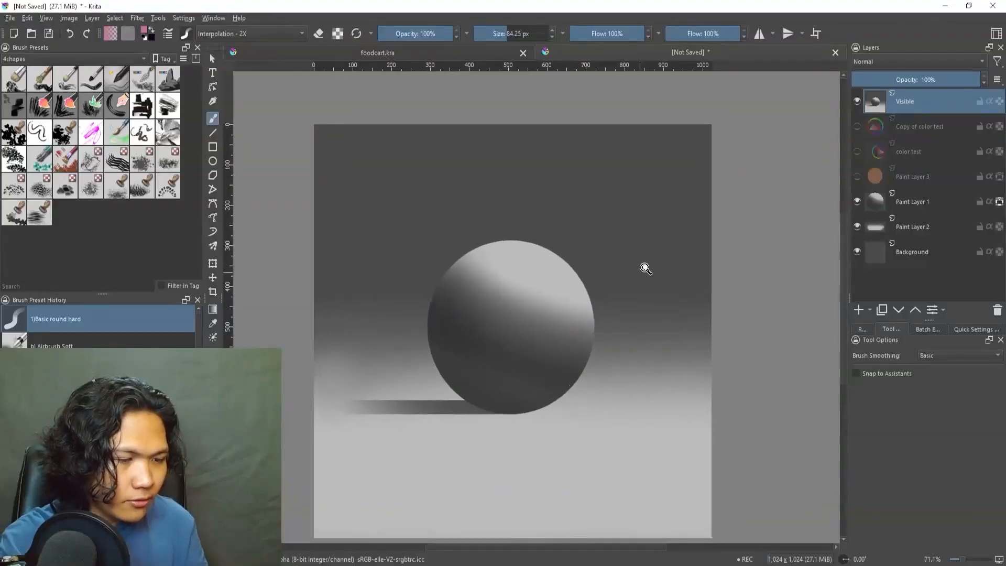
drag(645, 268, 644, 263)
drag(574, 309, 605, 222)
key(t)
key(ctrl+z)
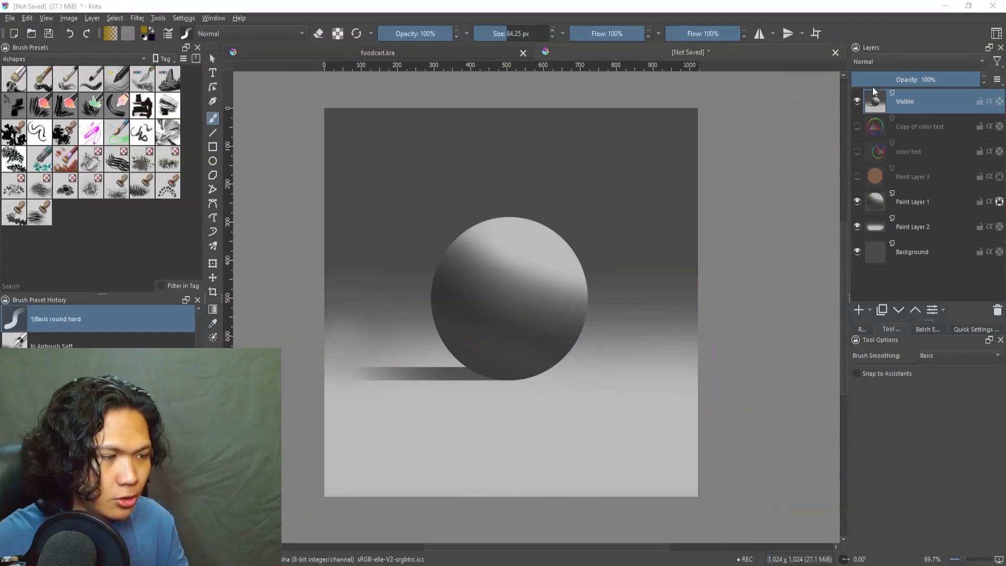
- Add a new paint layer above the Visible layer and fill it with a light yellow
key(Insert)
key(shift+i)
key(shift+i)
click(479, 100)
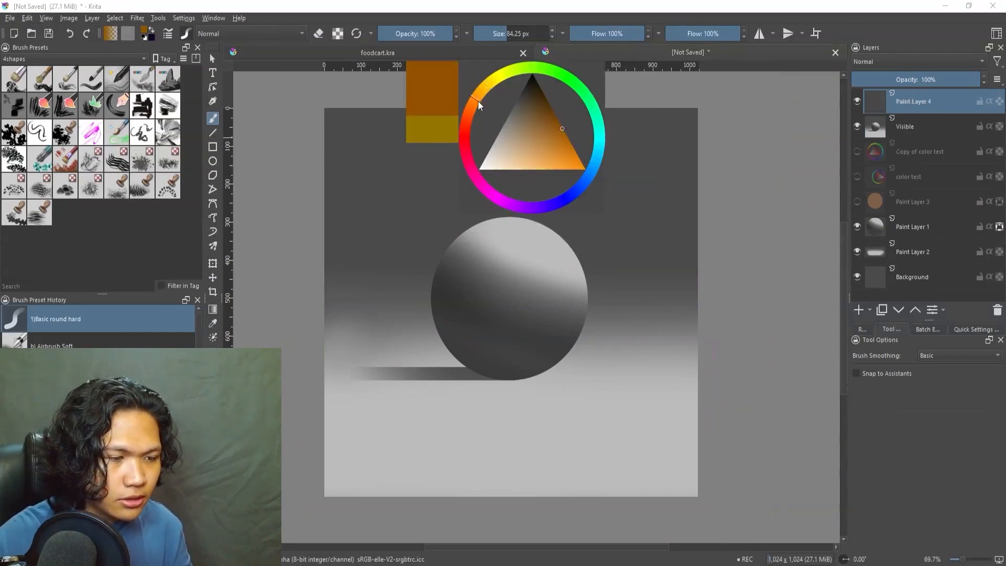
drag(479, 99, 503, 82)
key(shift+BackSpace)
- Set the blending mode of the yellow Paint Layer 4 to Darken
drag(566, 222, 552, 208)
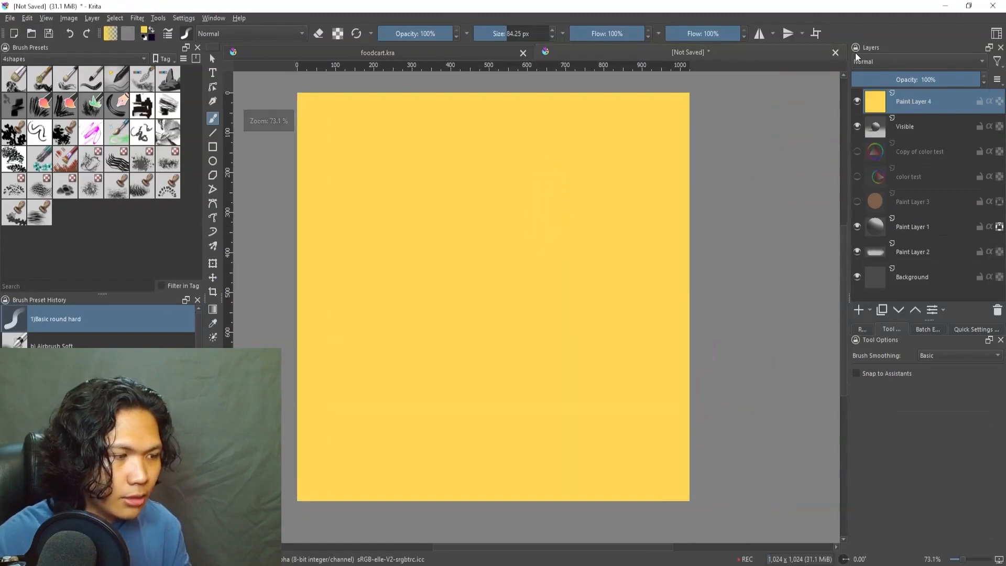
click(882, 66)
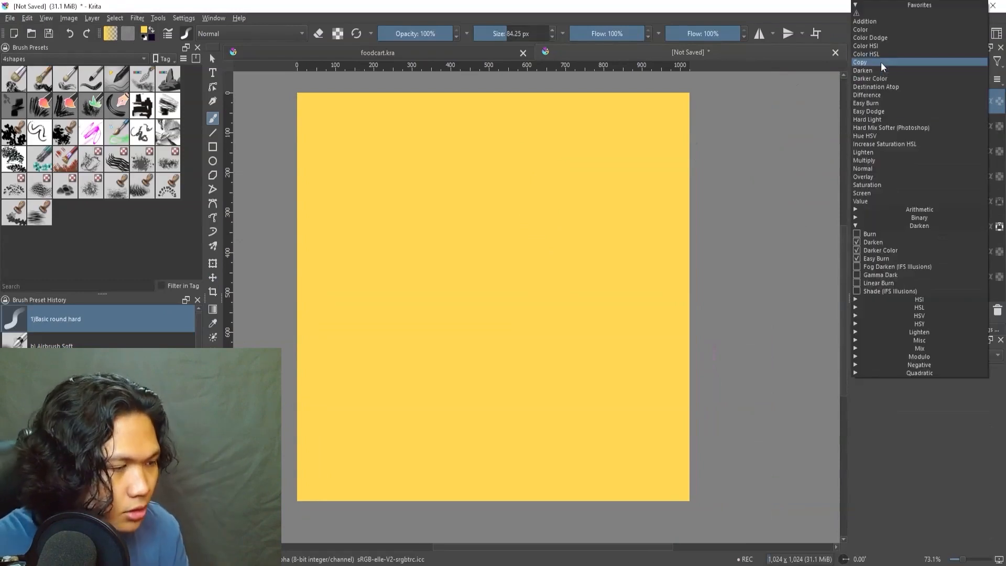
click(882, 242)
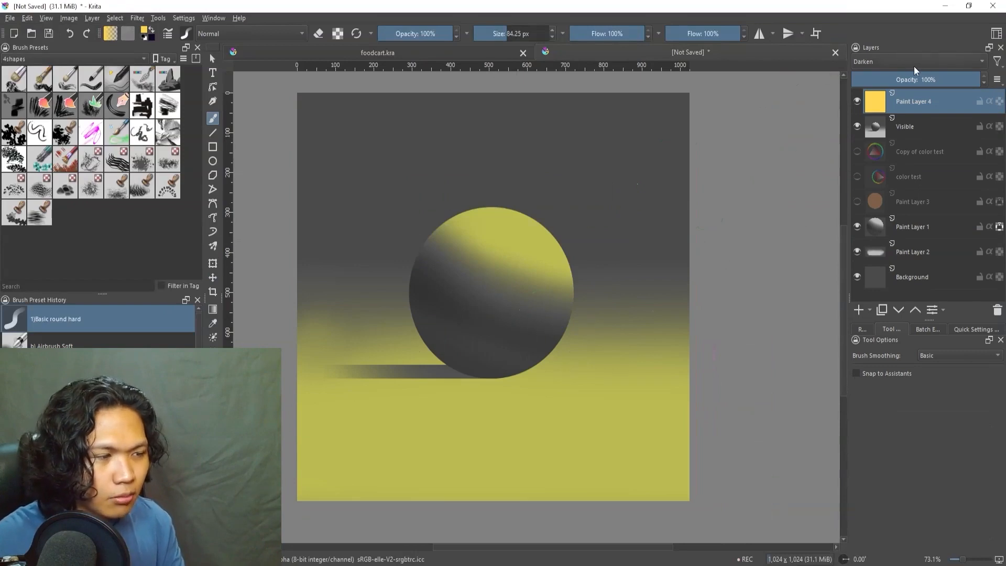
- Choose a light orange foreground color and fill Paint Layer 4 with it
key(shift+i)
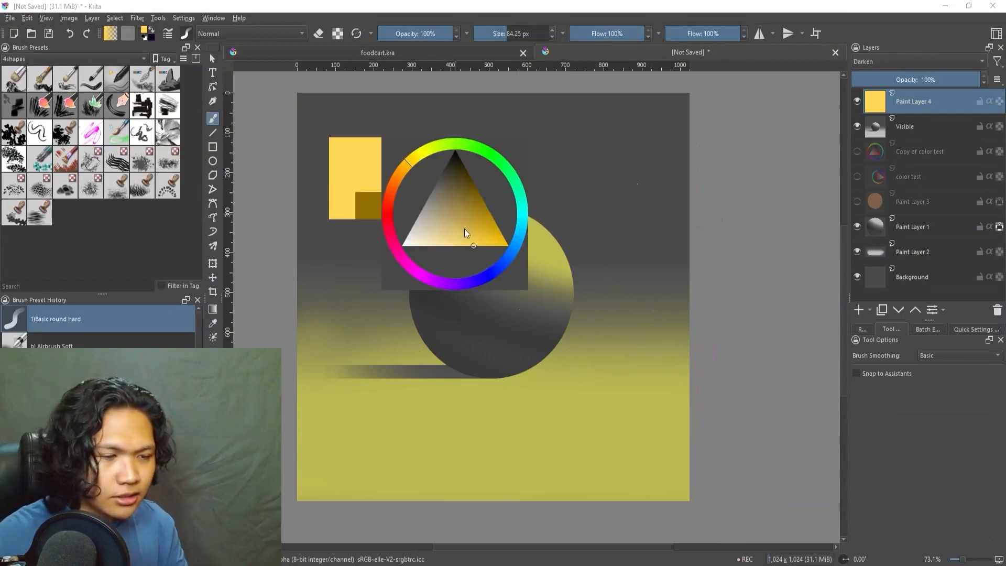
click(396, 189)
click(483, 246)
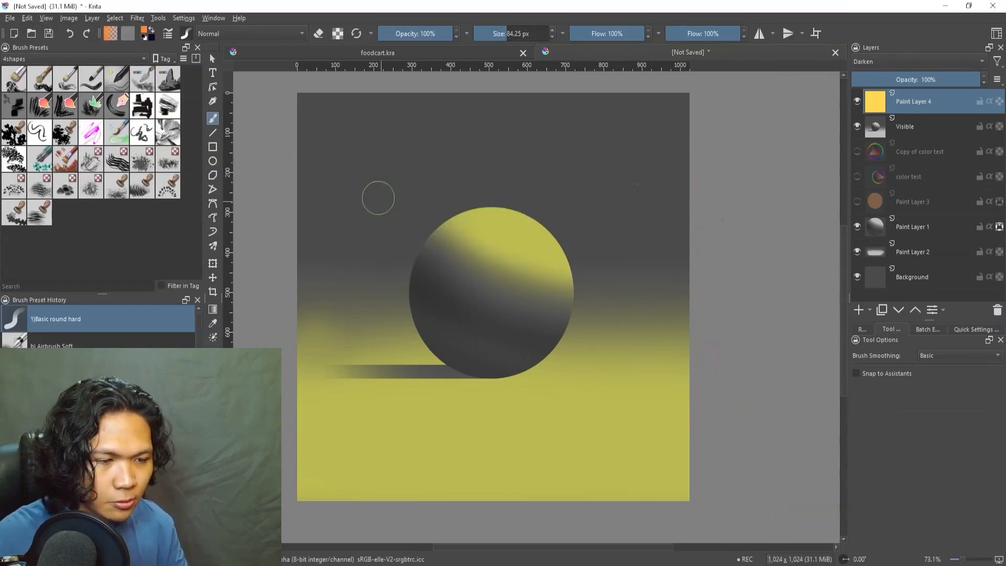
key(shift+BackSpace)
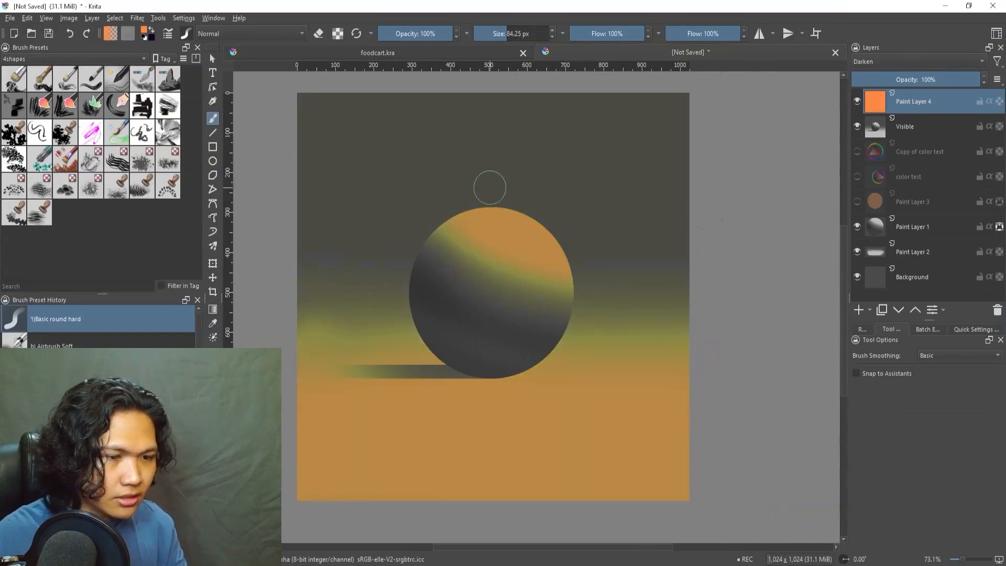
- Choose a pinkish red foreground color and fill Paint Layer 4 with it
key(shift+i)
click(422, 198)
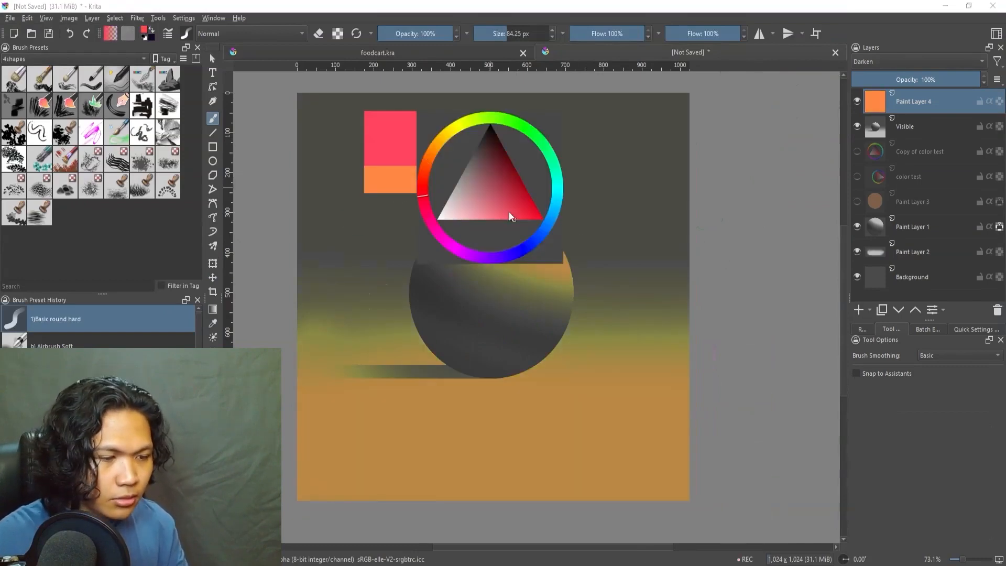
key(shift+BackSpace)
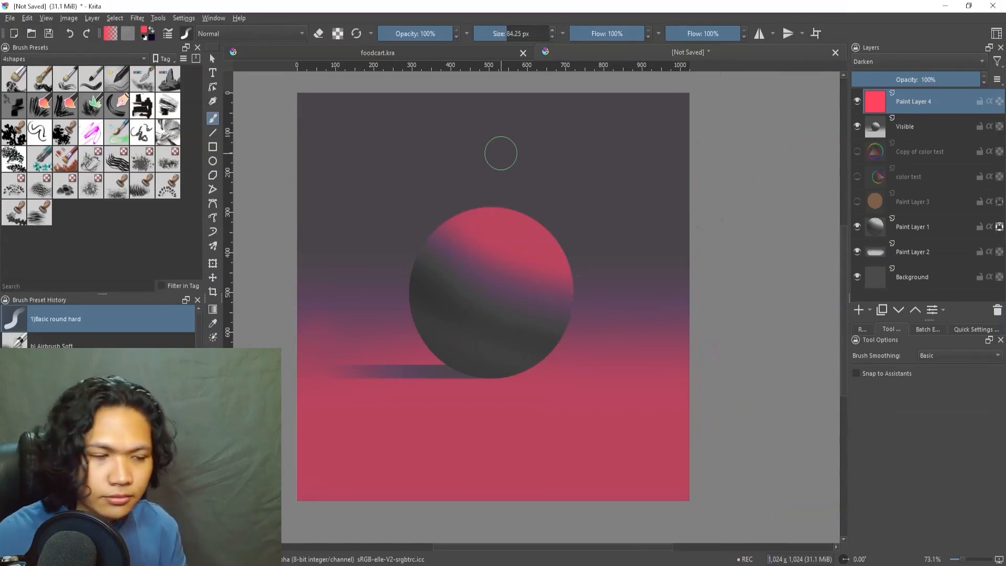
- Inspect the Visible layer's properties and select it, then make Paint Layer 4 active again
mouse_move(918, 123)
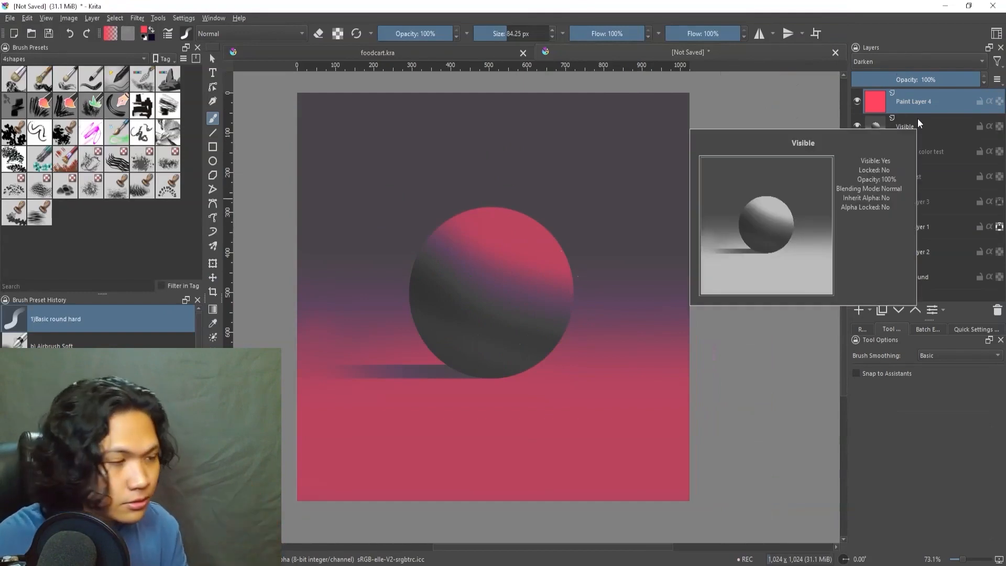
click(925, 134)
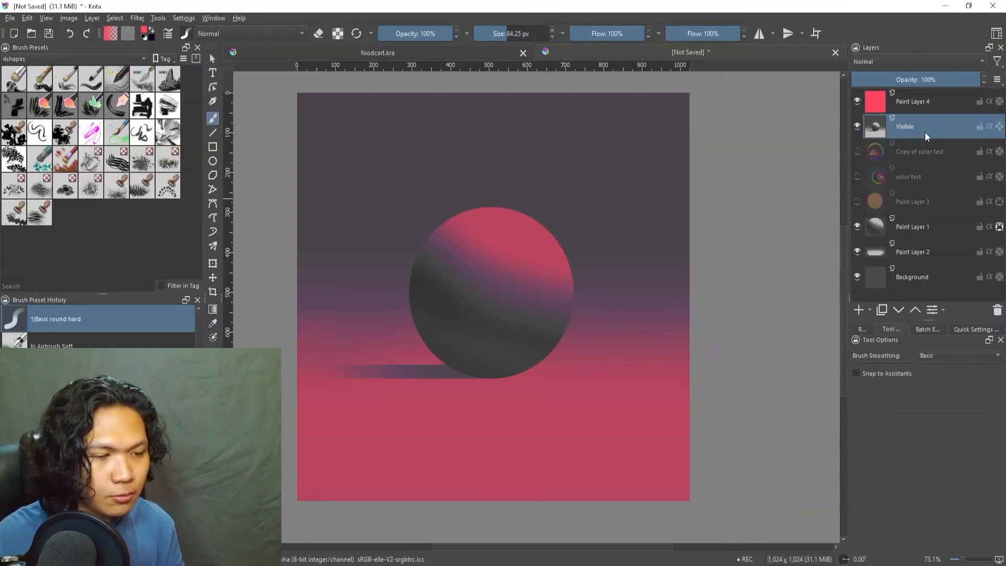
mouse_move(926, 136)
click(924, 105)
- Fill Paint Layer 4 with a yellowish orange and make the Visible layer beneath it active
key(shift+i)
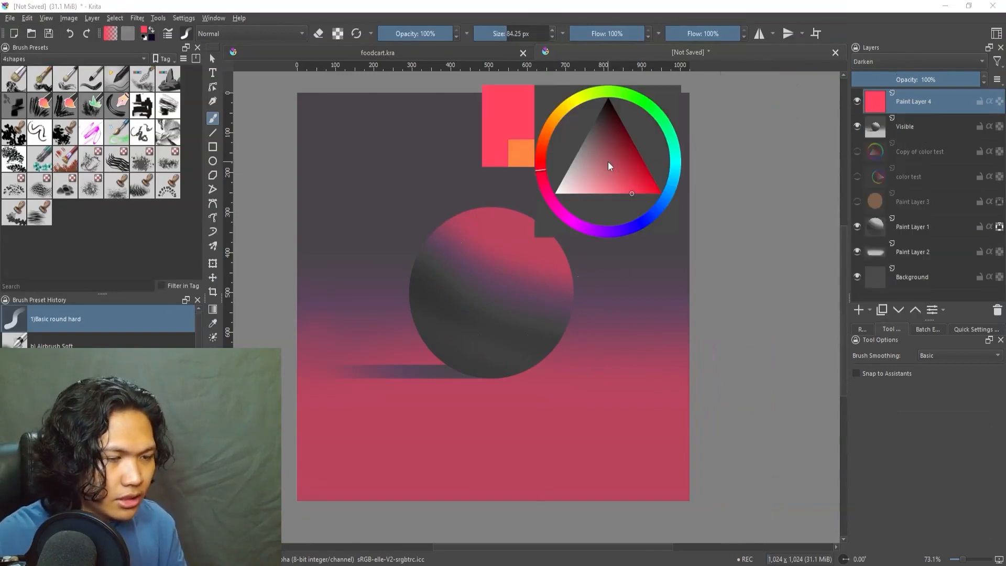
click(555, 118)
click(630, 187)
key(shift+BackSpace)
key(shift+i)
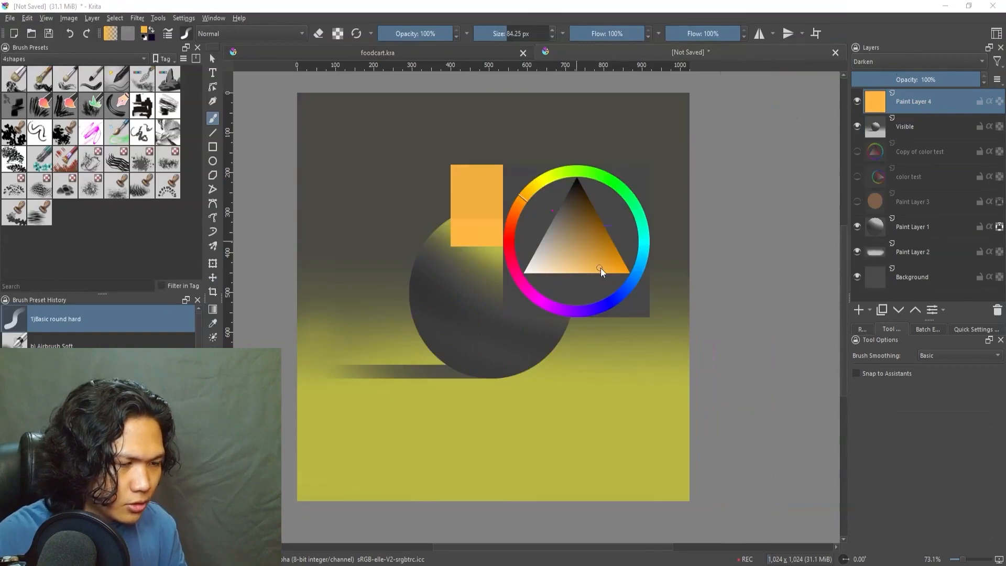
key(Escape)
key(Page_Down)
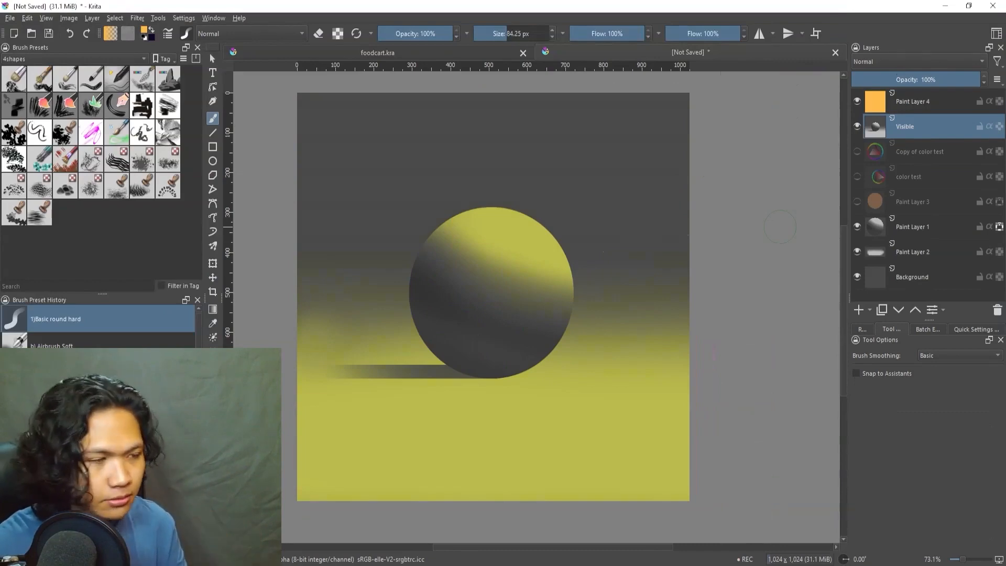
- Add a new paint layer directly above the Visible layer and set its blending mode to Lighten
key(Insert)
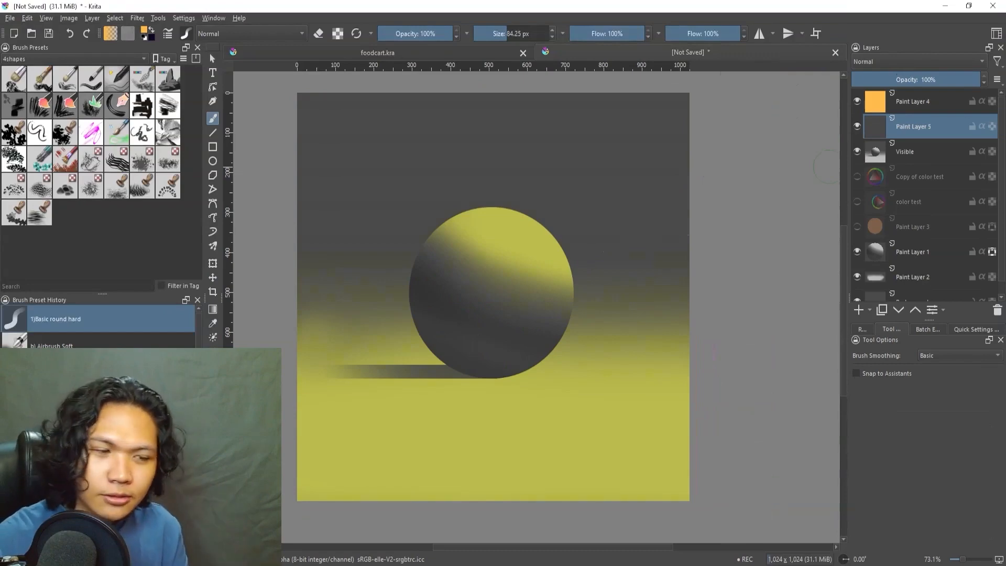
click(944, 61)
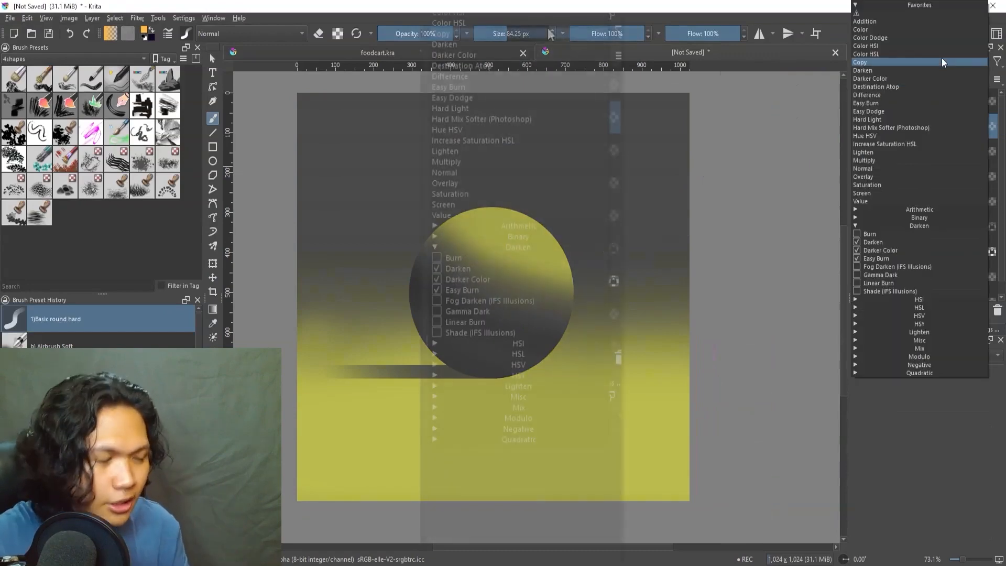
click(867, 226)
click(870, 266)
click(893, 334)
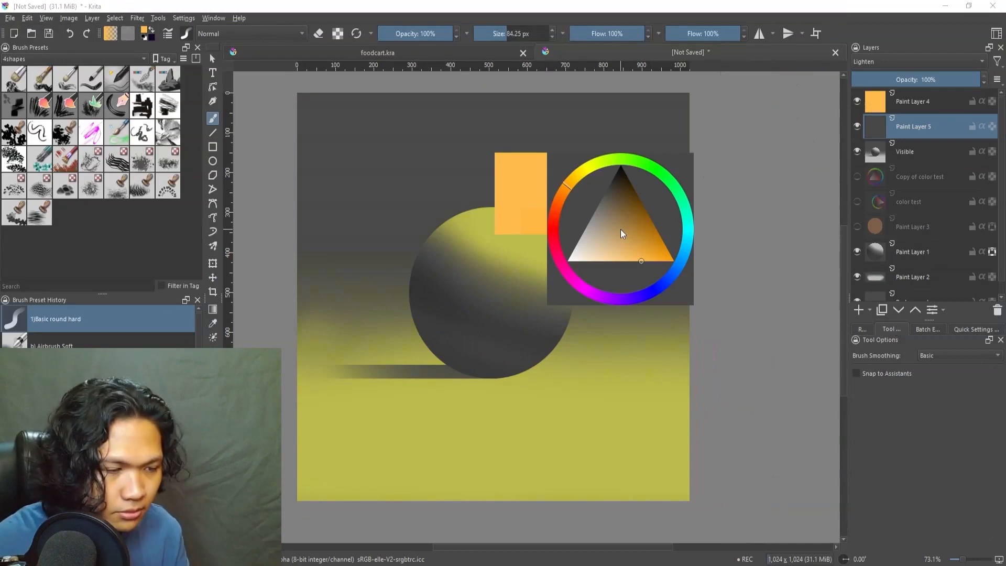
- Choose a bright pink foreground color and fill Paint Layer 5 with it
click(573, 276)
key(shift+BackSpace)
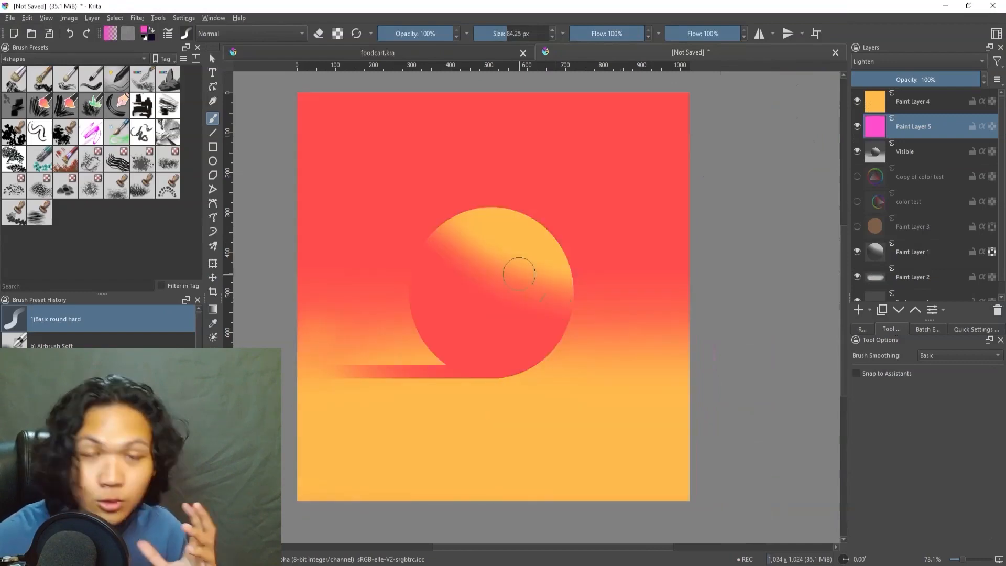
right_click(518, 274)
click(414, 217)
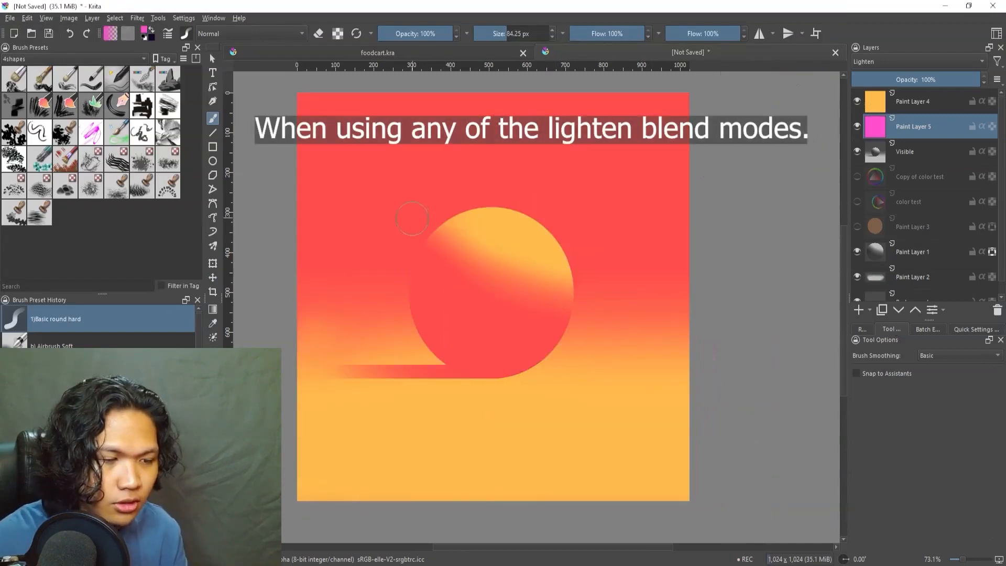
key(shift+i)
key(shift+i)
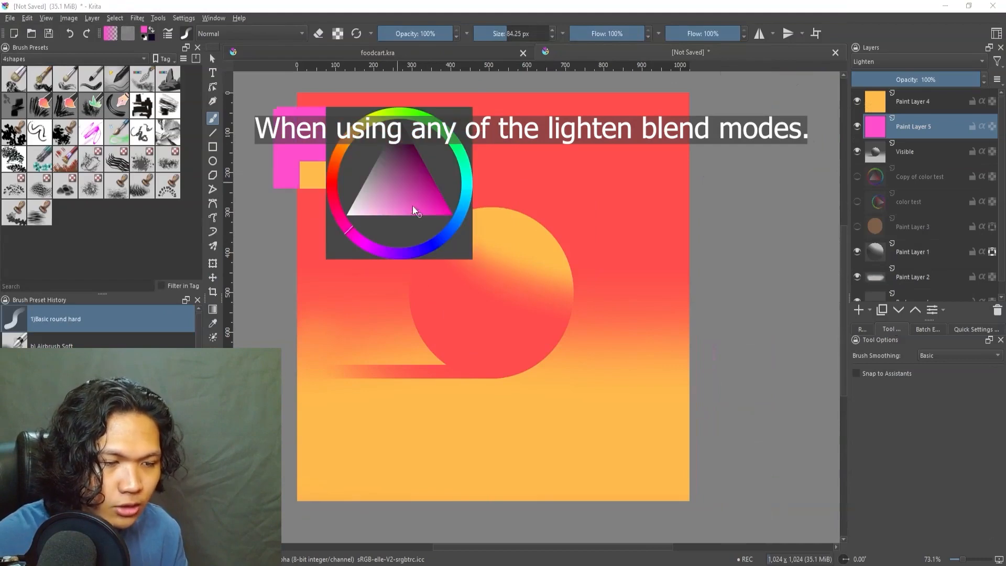
- Choose a dark magenta foreground color and fill Paint Layer 5 with it
drag(415, 204, 446, 189)
key(shift+BackSpace)
key(shift+i)
click(490, 187)
key(shift+BackSpace)
click(918, 62)
click(551, 291)
drag(552, 291, 571, 300)
drag(571, 300, 549, 329)
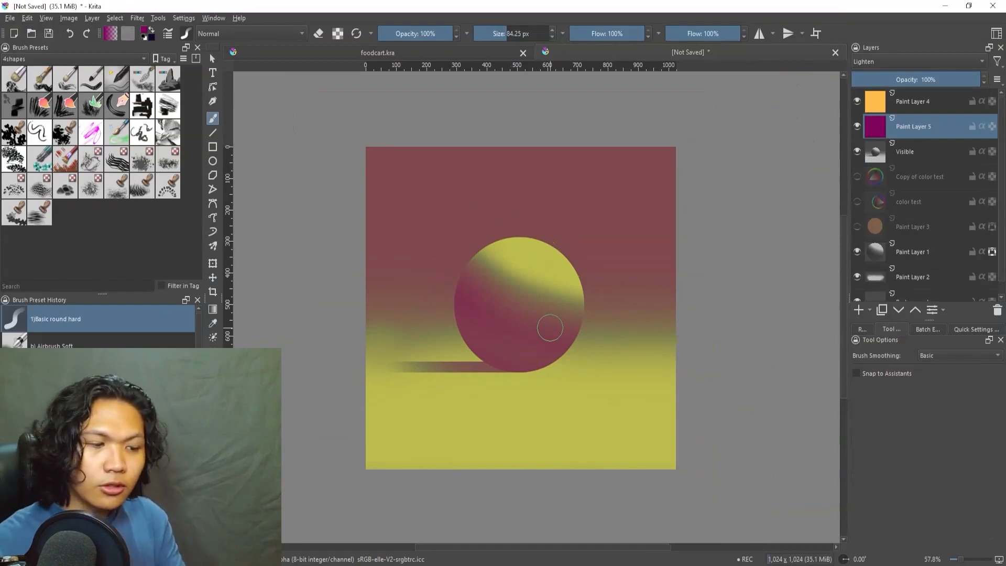
- Hide and reshow Paint Layer 4 to compare the Lighten fill with and without the orange layer
click(858, 101)
mouse_move(611, 293)
mouse_down()
mouse_move(618, 325)
mouse_move(641, 301)
mouse_up()
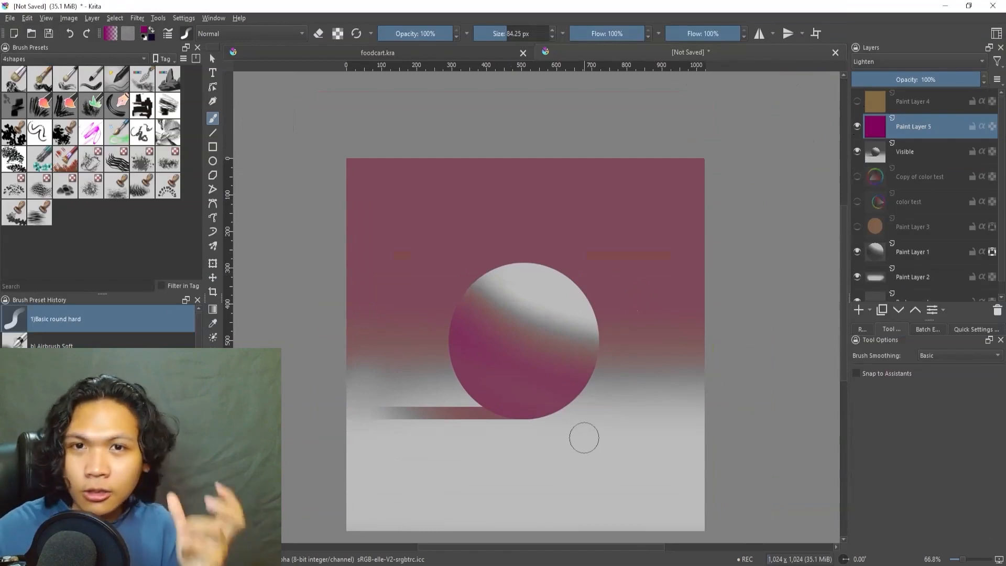
click(858, 102)
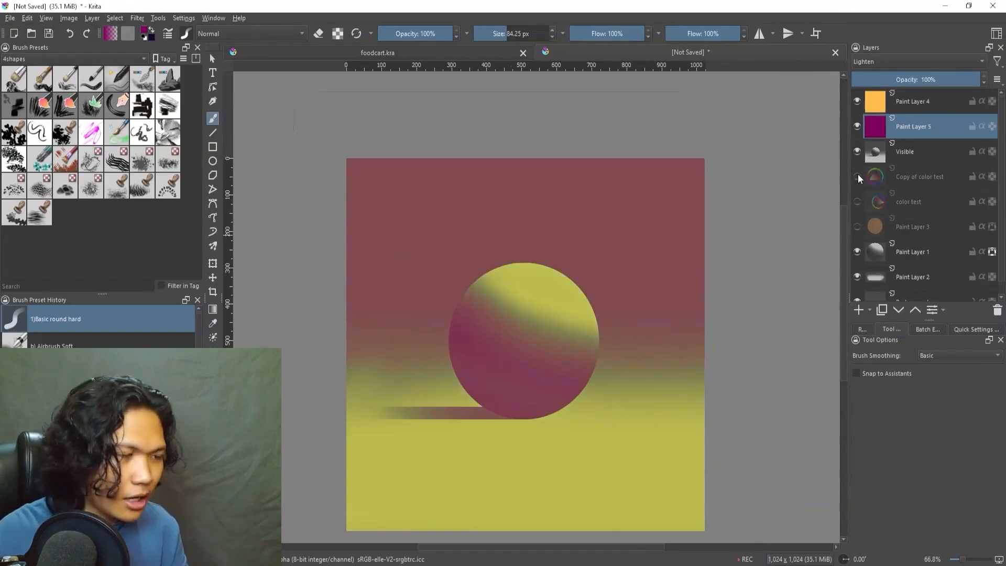
- Hide Paint Layer 5 and change the blending mode of Paint Layer 4 to Multiply
mouse_move(855, 208)
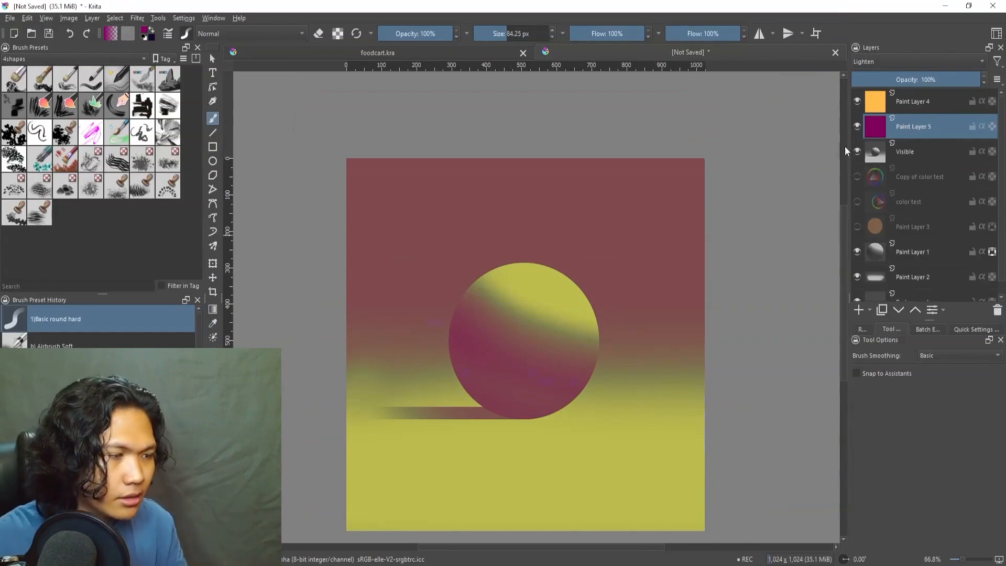
click(857, 101)
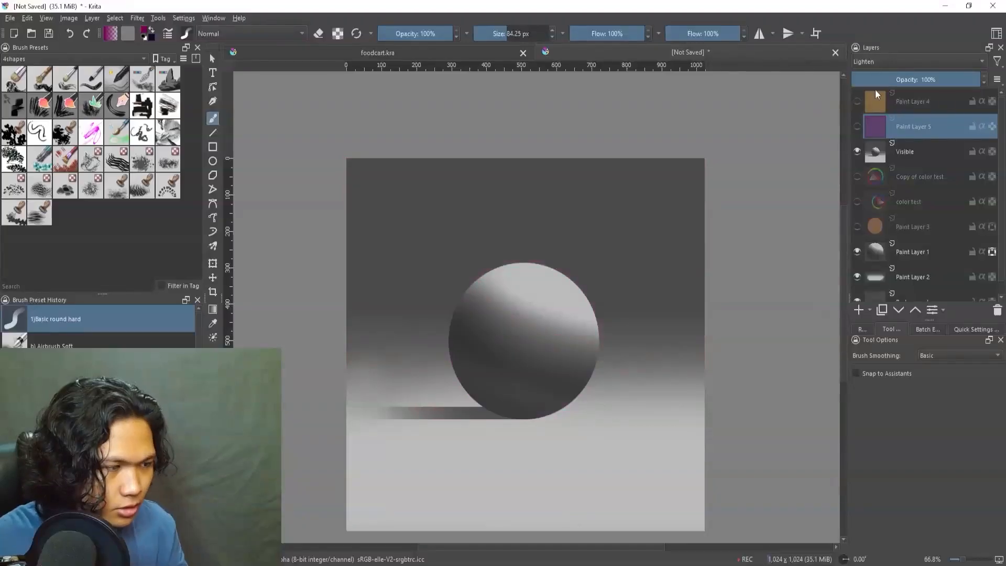
click(882, 105)
click(857, 102)
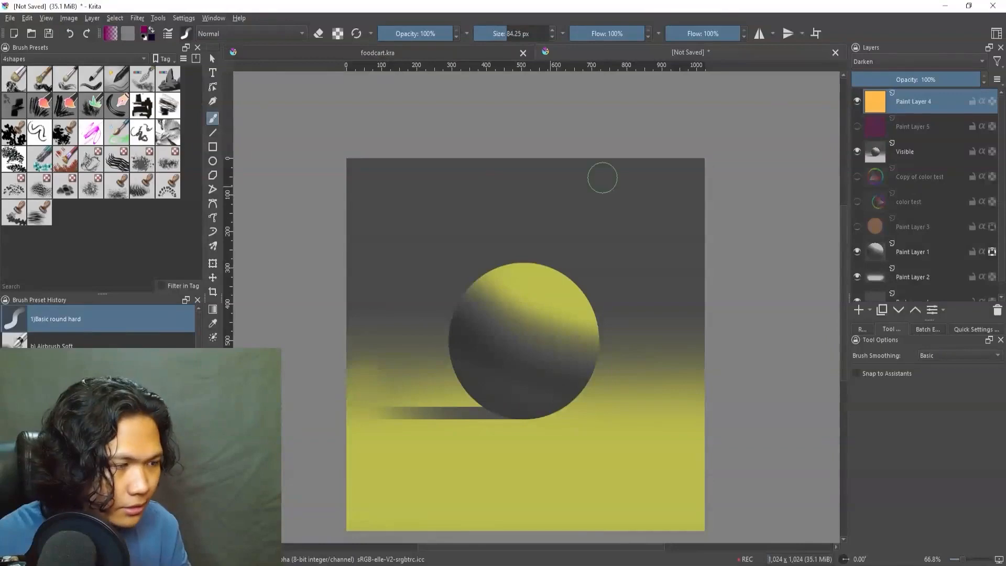
click(917, 61)
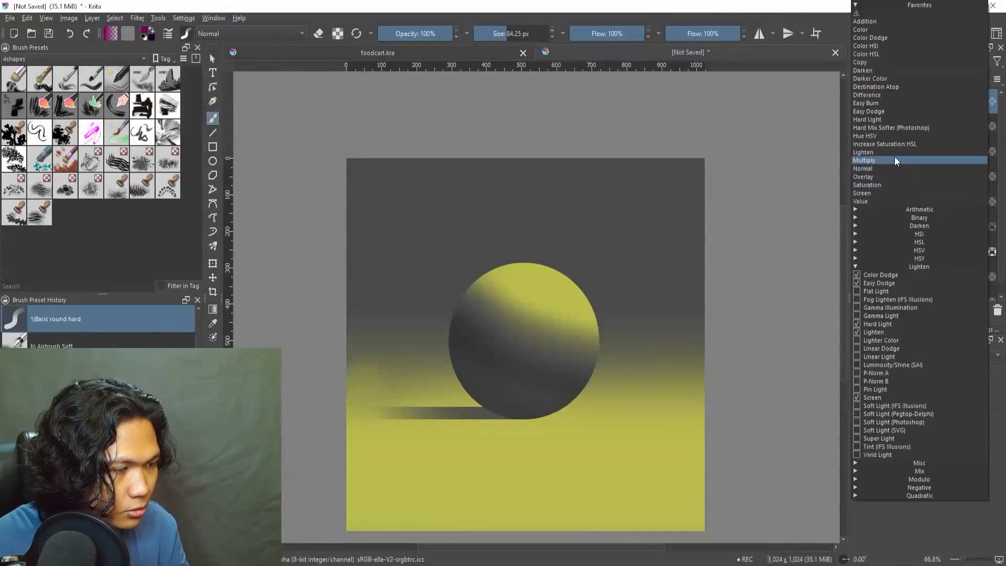
click(895, 156)
mouse_move(623, 285)
mouse_down()
mouse_move(679, 234)
mouse_move(618, 274)
mouse_up()
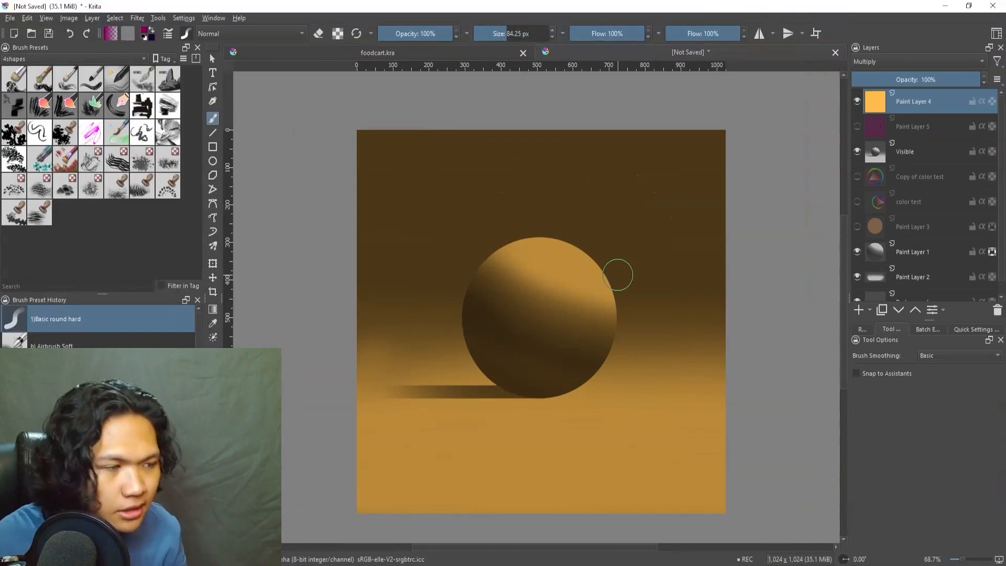
- Erase a wide diagonal strip of Paint Layer 4 across the sphere's upper left to expose the grayscale beneath
drag(586, 313, 603, 252)
mouse_move(501, 300)
mouse_down()
mouse_move(499, 314)
mouse_move(530, 312)
mouse_up()
key(ctrl+z)
key(e)
mouse_move(542, 227)
mouse_down()
mouse_move(501, 305)
mouse_move(565, 163)
mouse_up()
ctrl+drag(638, 156, 588, 260)
key(e)
- Sample the sphere's highlight inside and outside the erased strip and compare the tones in the color selector
ctrl+drag(502, 234, 544, 239)
key(shift+i)
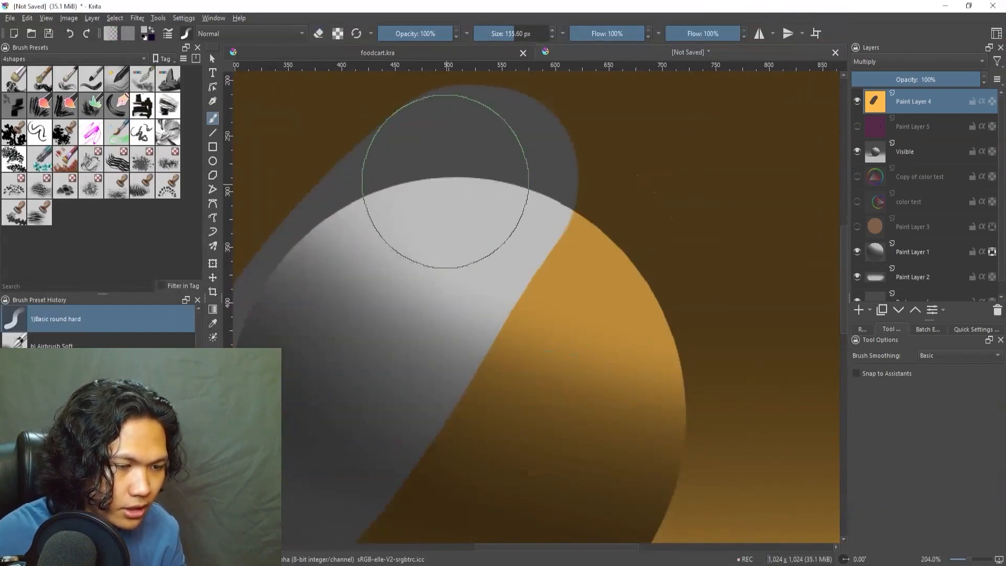
key(shift+i)
key(shift+i)
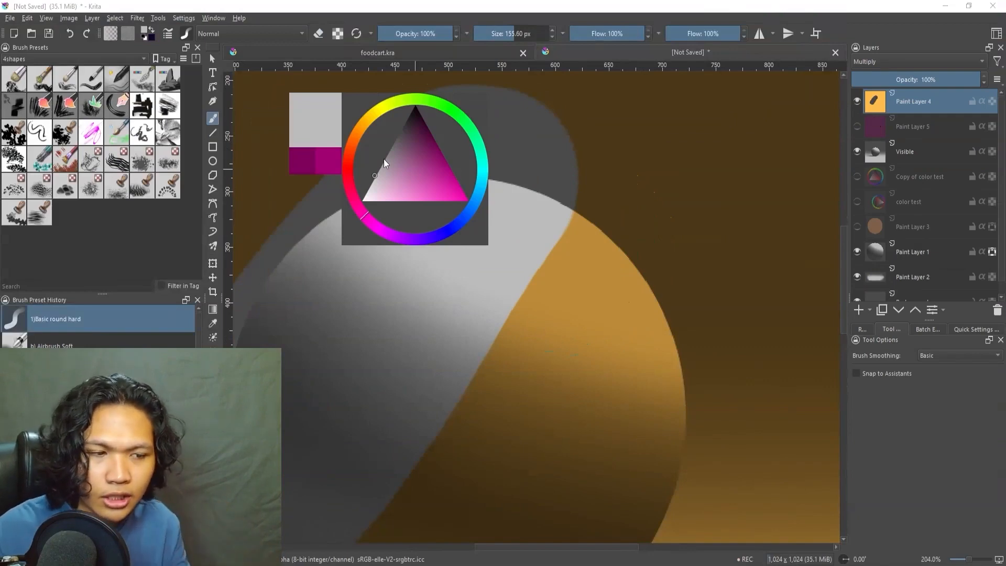
ctrl+click(527, 235)
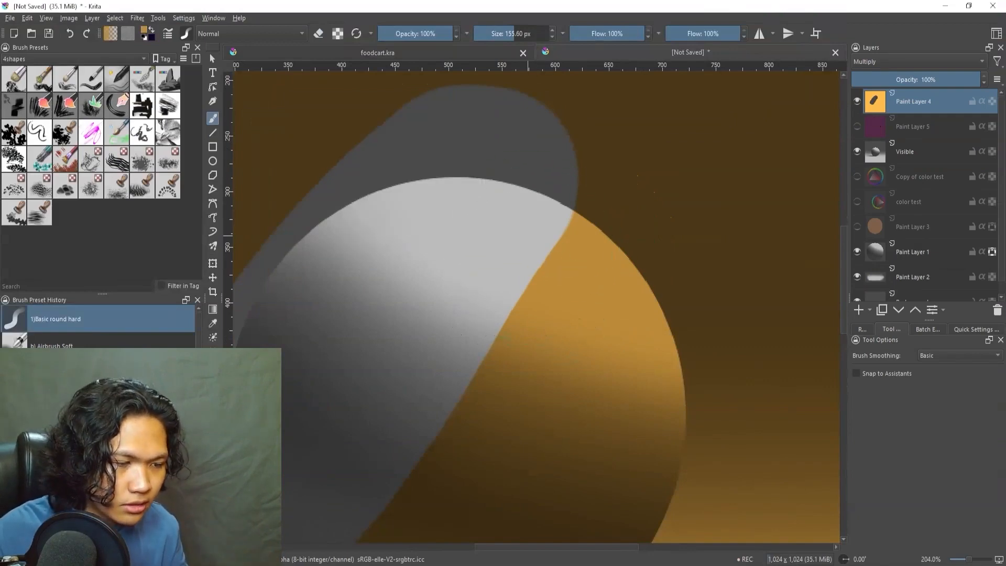
key(shift+i)
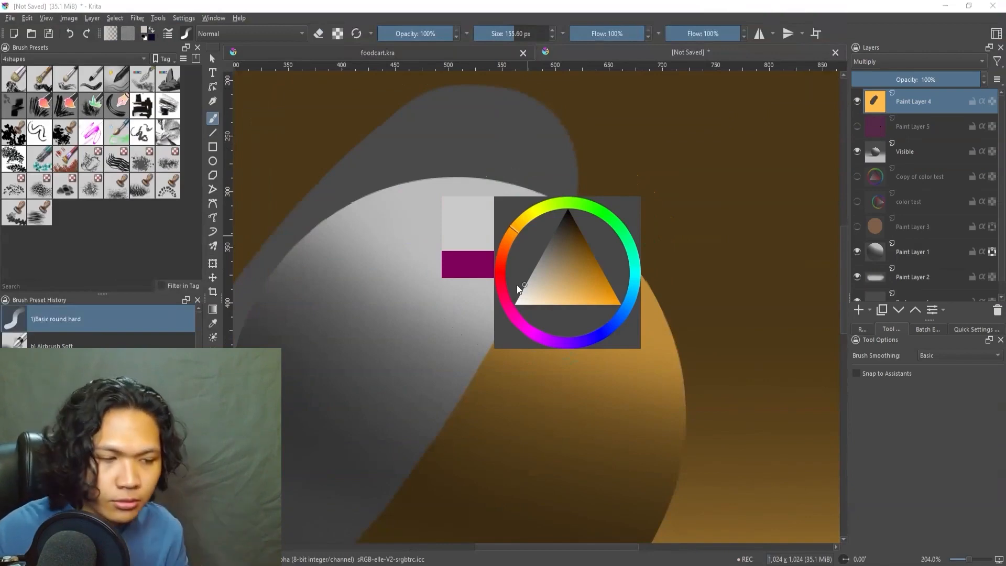
click(528, 281)
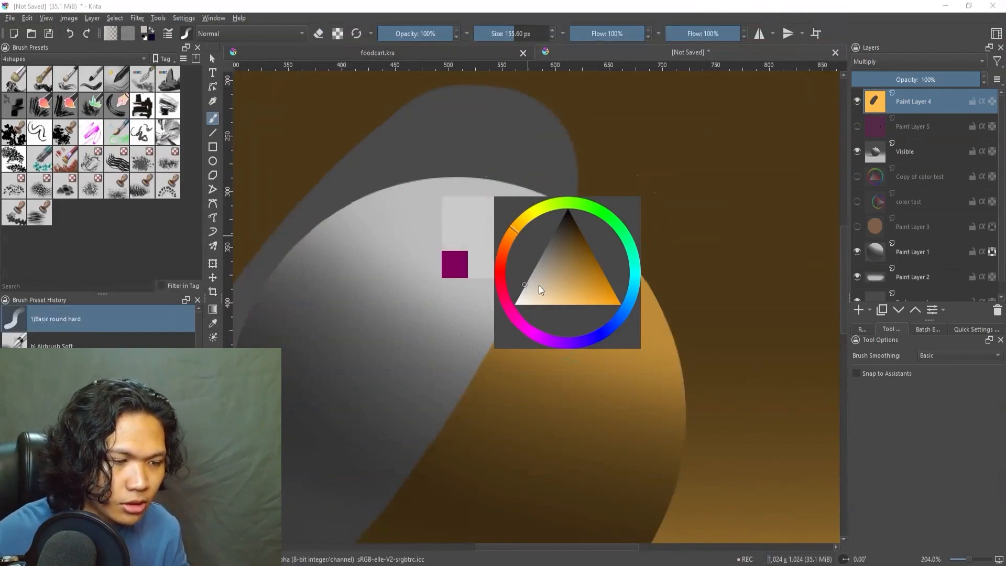
mouse_move(531, 285)
mouse_down()
mouse_move(561, 274)
mouse_move(526, 266)
mouse_up()
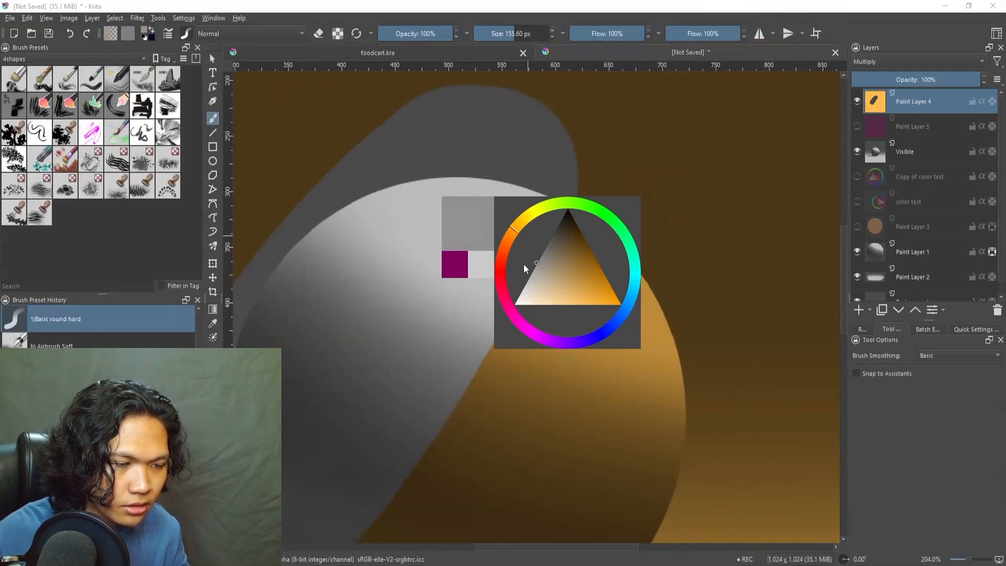
- Sample the sphere's shadow on both sides of the strip's edge and compare the gray and brown in the color selector
drag(411, 411, 472, 317)
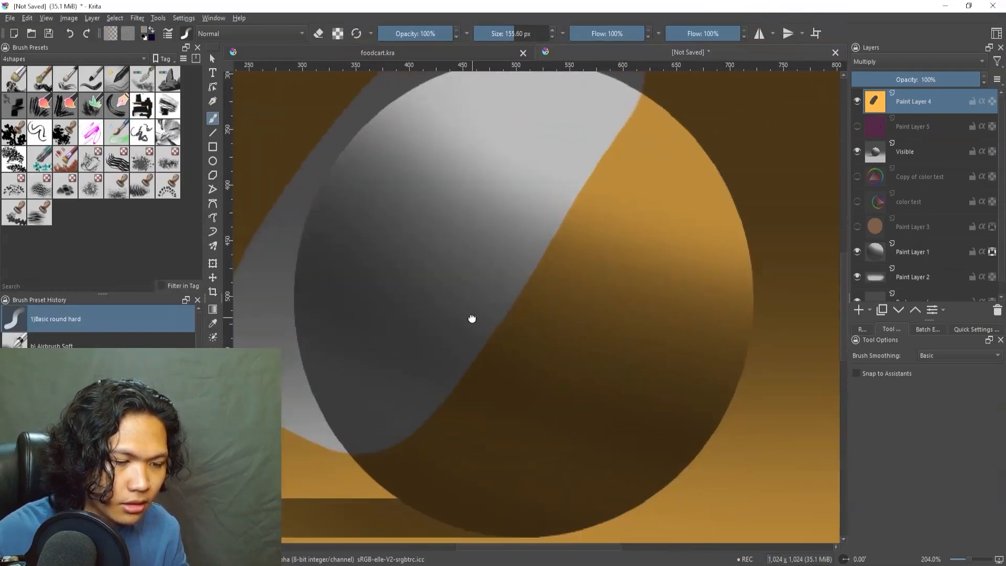
key(shift+i)
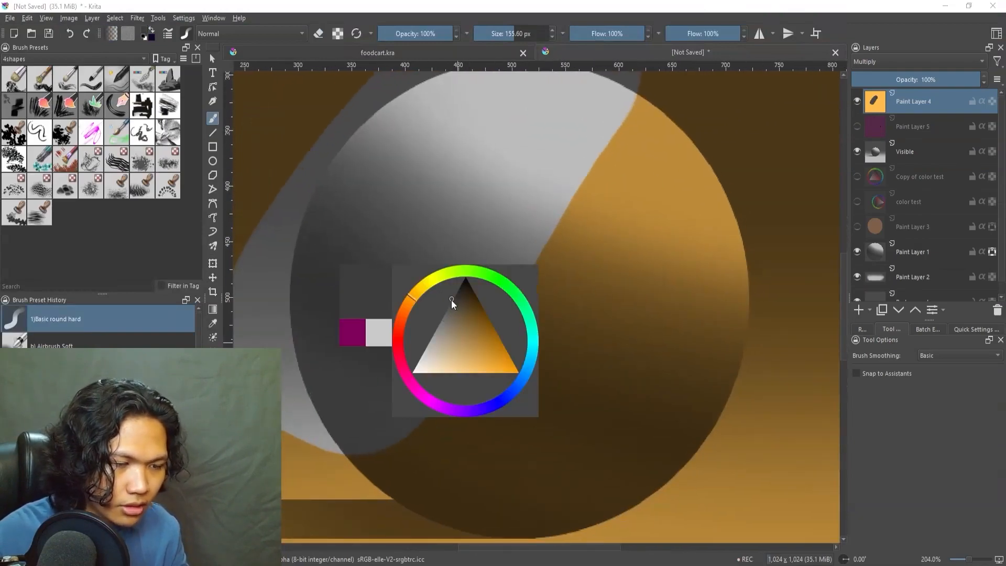
key(shift+i)
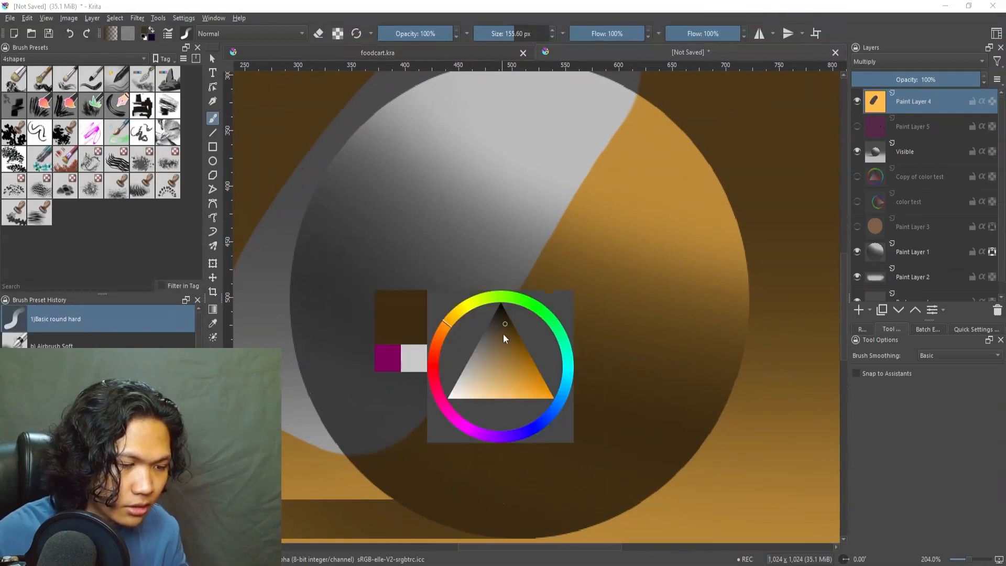
click(496, 326)
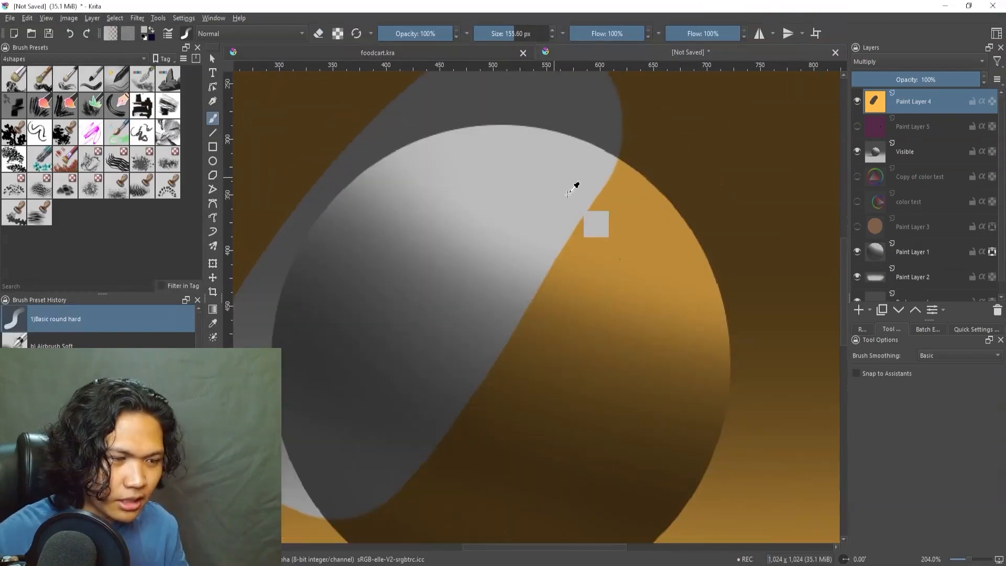
- Sample the exposed light gray highlight again and check its value in the color selector
ctrl+click(568, 195)
right_click(540, 181)
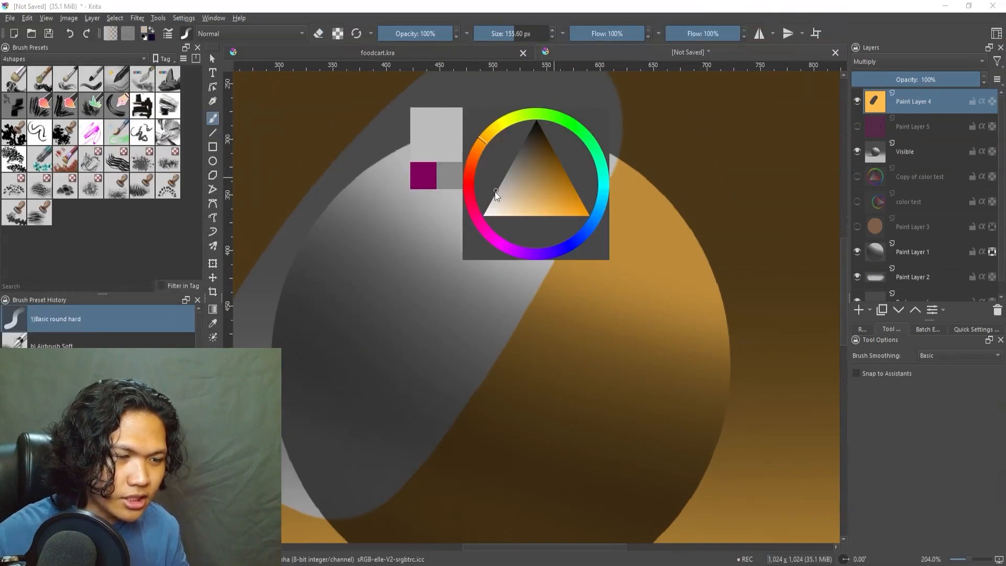
scroll(524, 179, down, 3)
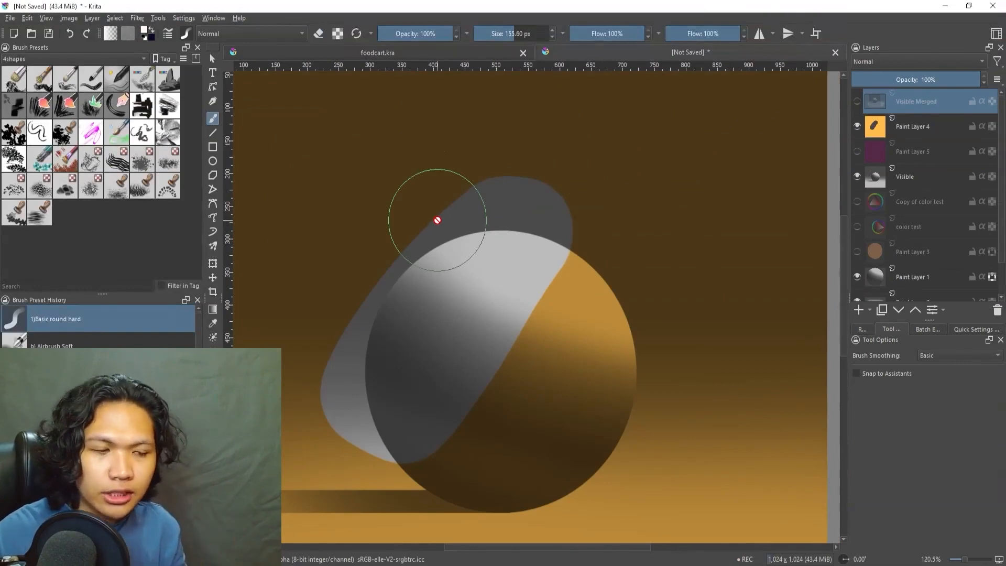
- Make the grayscale Visible Merged layer above Paint Layer 4 visible
scroll(437, 220, up, 1)
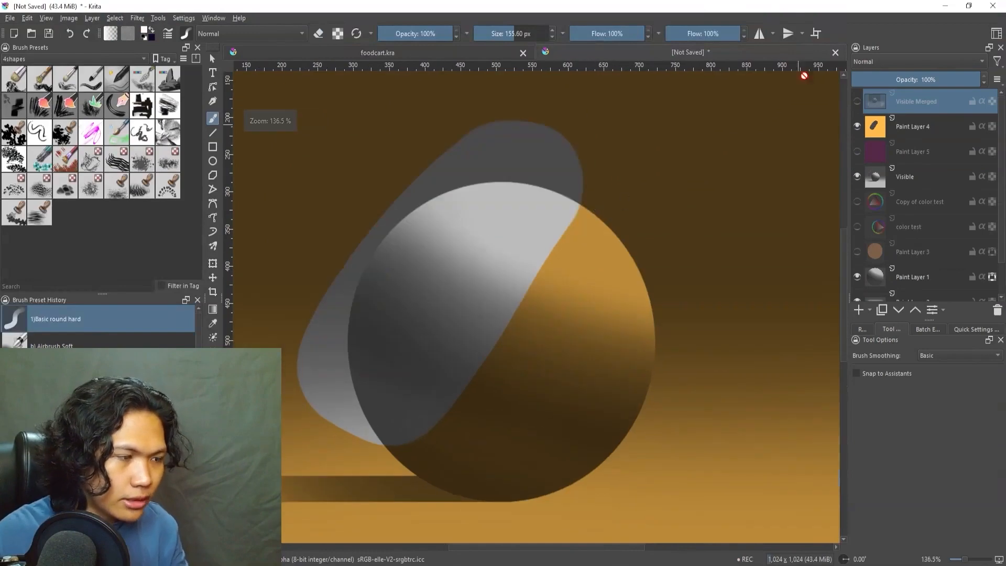
click(857, 101)
scroll(666, 182, up, 2)
drag(680, 188, 646, 219)
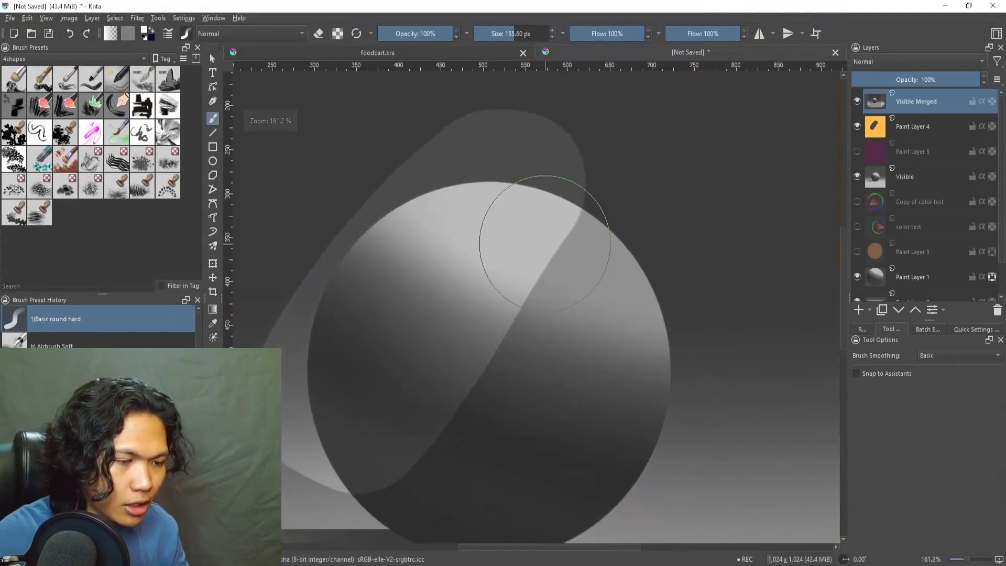
- Sample the merged layer's highlight grays on both sides of the strip's edge and compare their values in the color selector
ctrl+click(499, 224)
key(shift+i)
key(shift+i)
key(shift+i)
key(shift+i)
ctrl+click(532, 250)
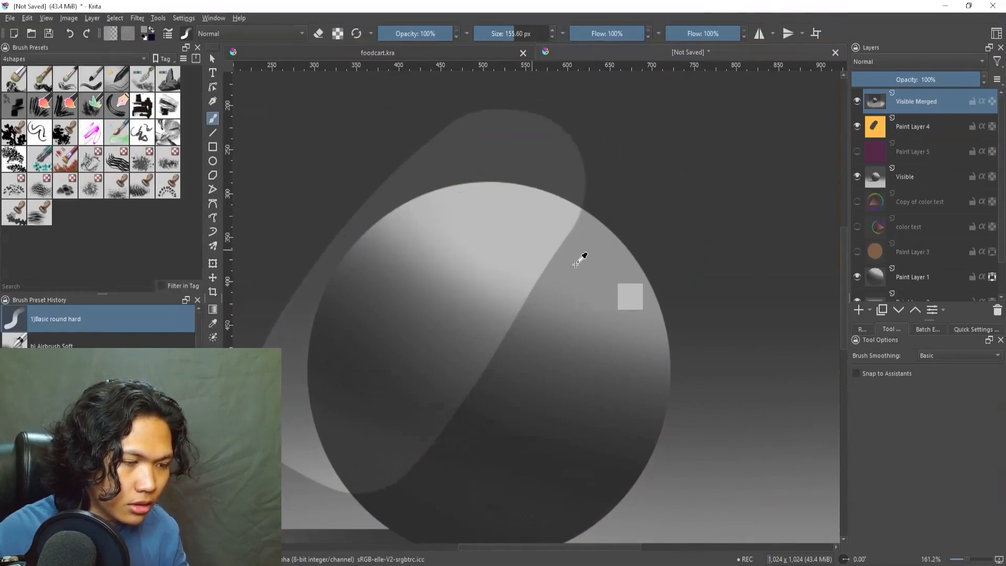
key(shift+i)
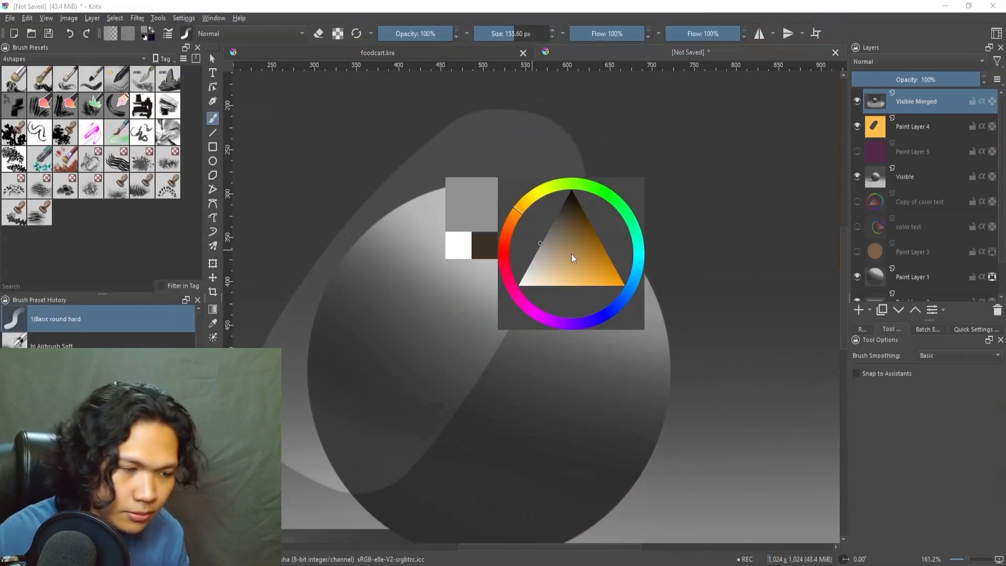
click(531, 261)
drag(530, 260, 543, 244)
key(shift+i)
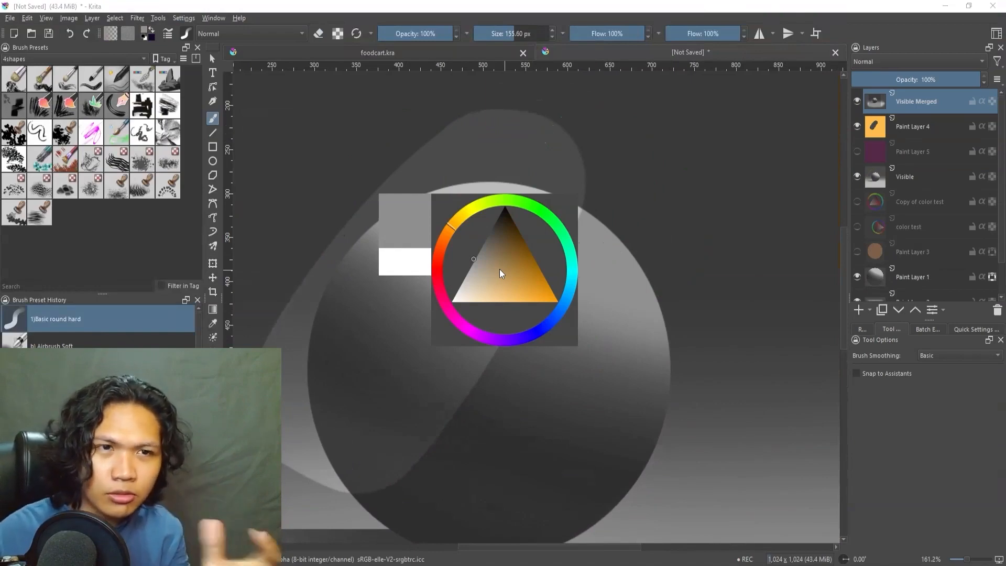
- Sample the merged layer's shadow grays on both sides of the strip's edge and compare their values in the color selector
drag(454, 407, 521, 315)
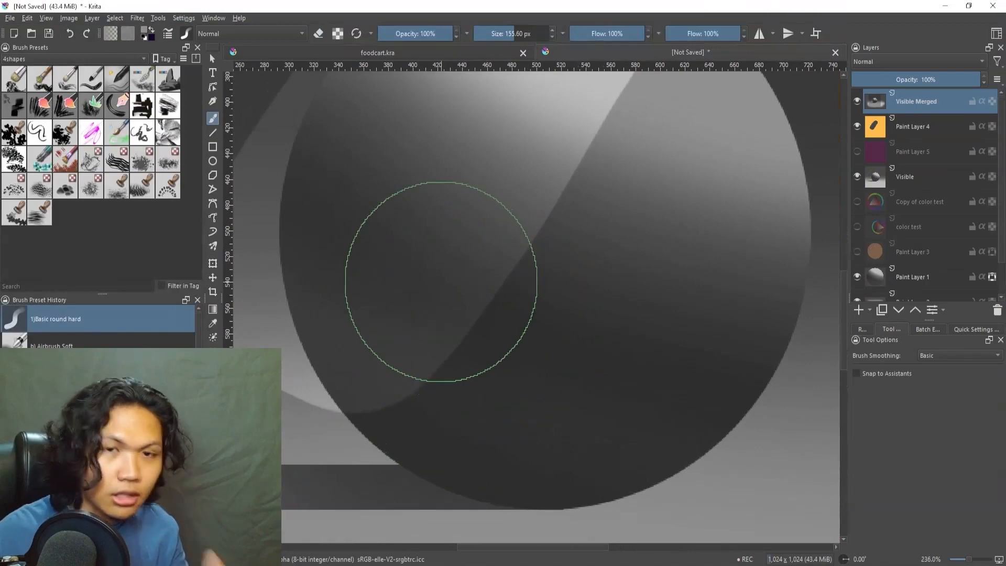
mouse_move(452, 330)
mouse_down()
mouse_move(476, 344)
mouse_move(459, 329)
mouse_up()
key(shift+i)
ctrl+click(443, 325)
key(shift+i)
key(shift+i)
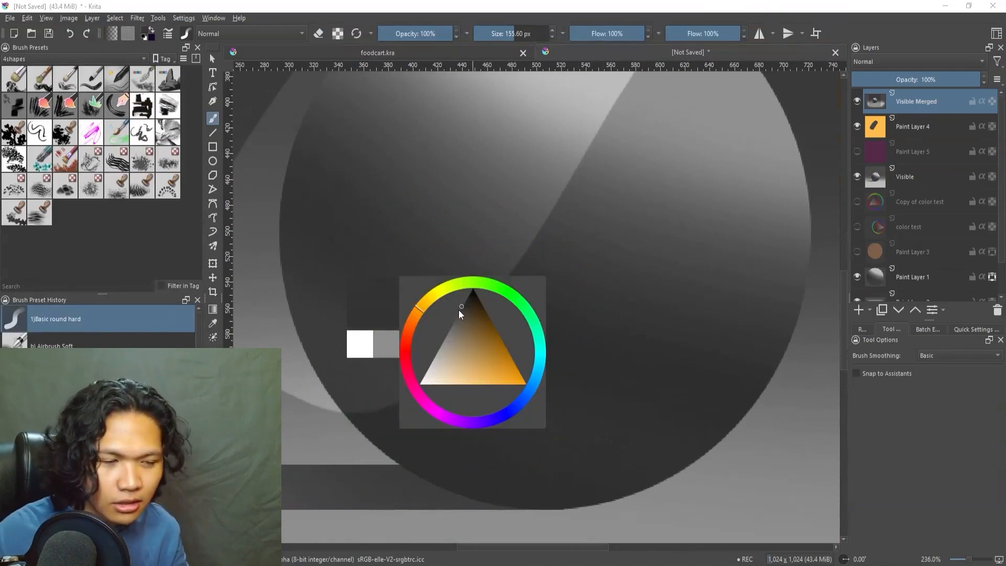
drag(460, 311, 454, 310)
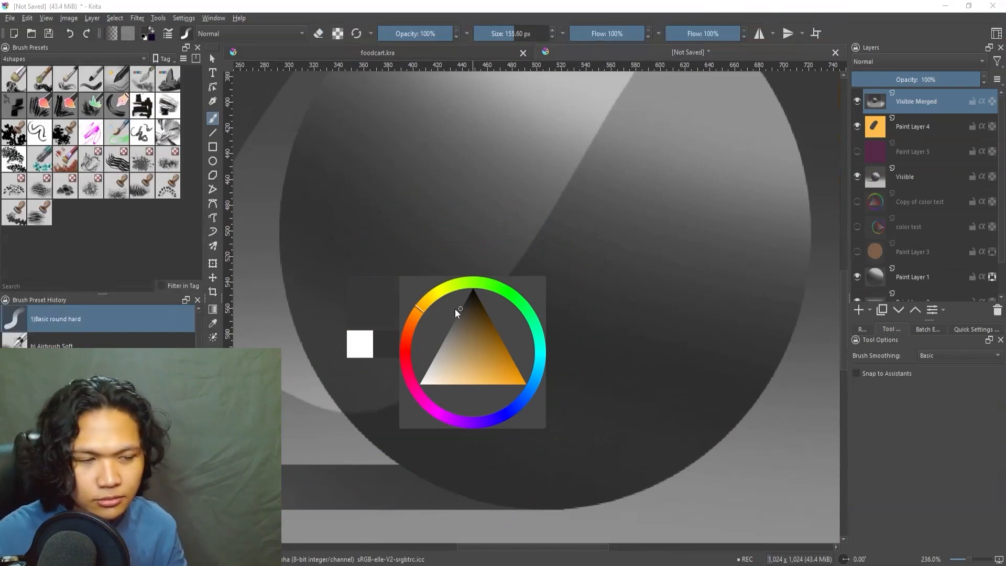
key(1)
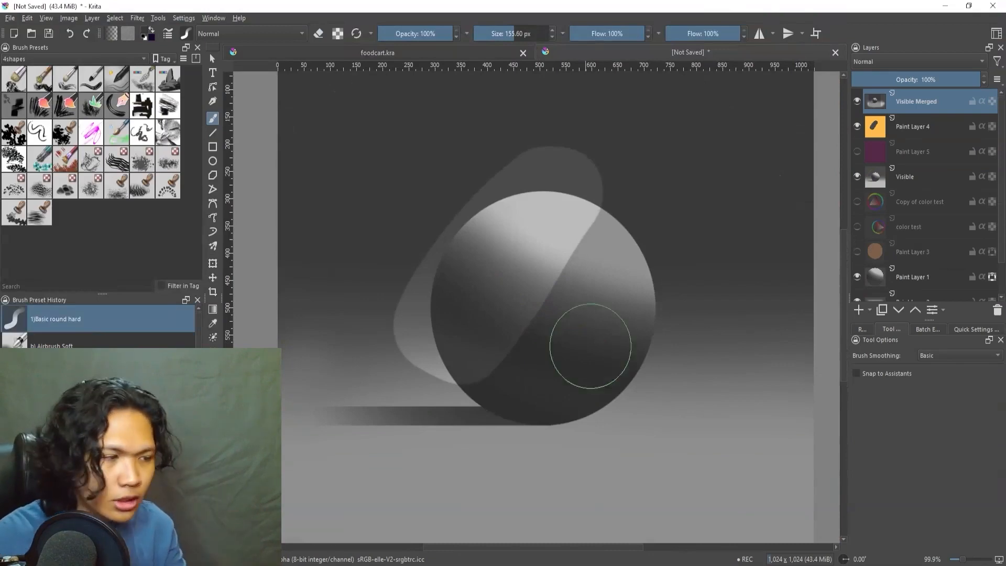
- Hide the Visible Merged layer and set Paint Layer 4's blending mode to Burn
click(858, 104)
click(914, 127)
drag(627, 238, 750, 155)
click(904, 63)
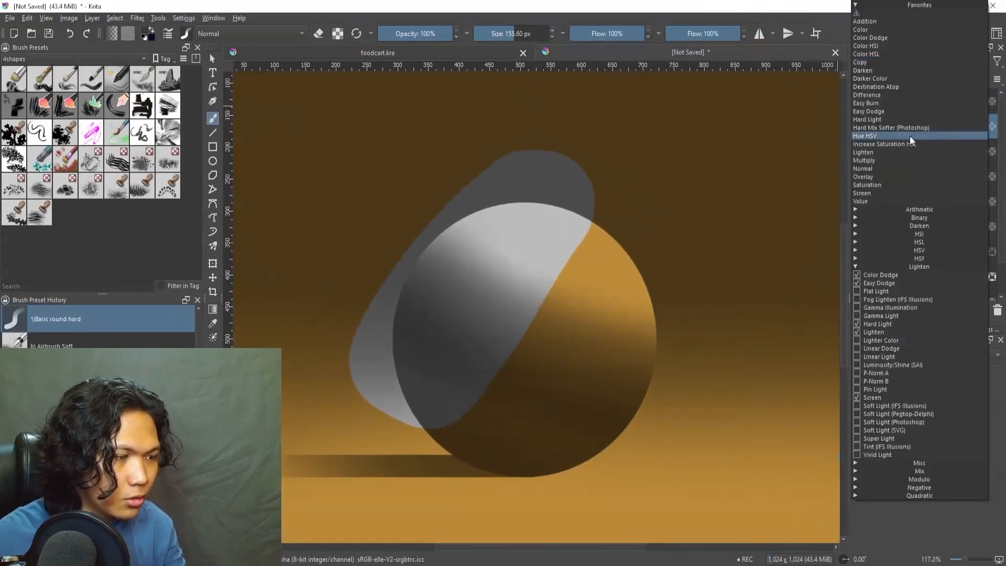
click(855, 267)
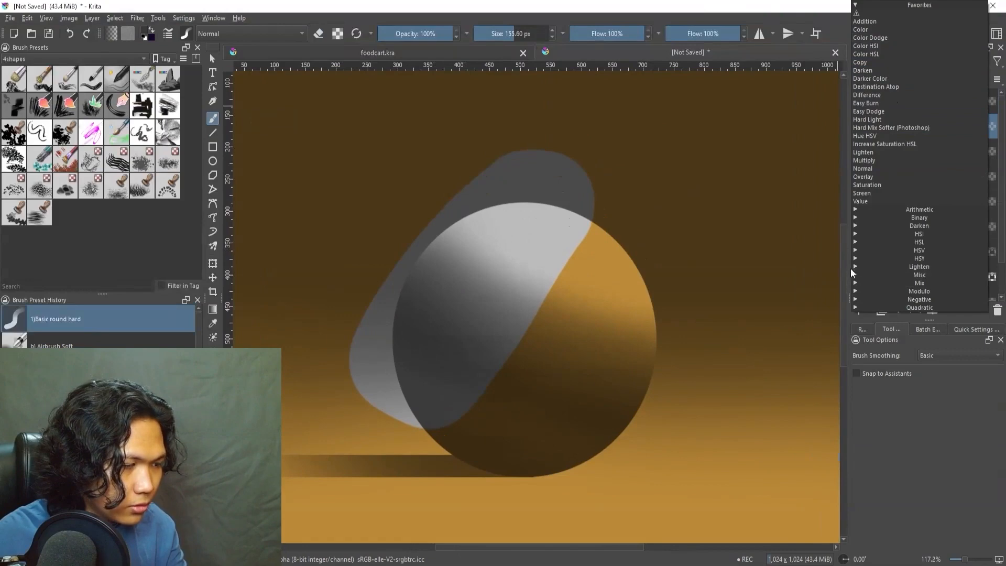
click(854, 224)
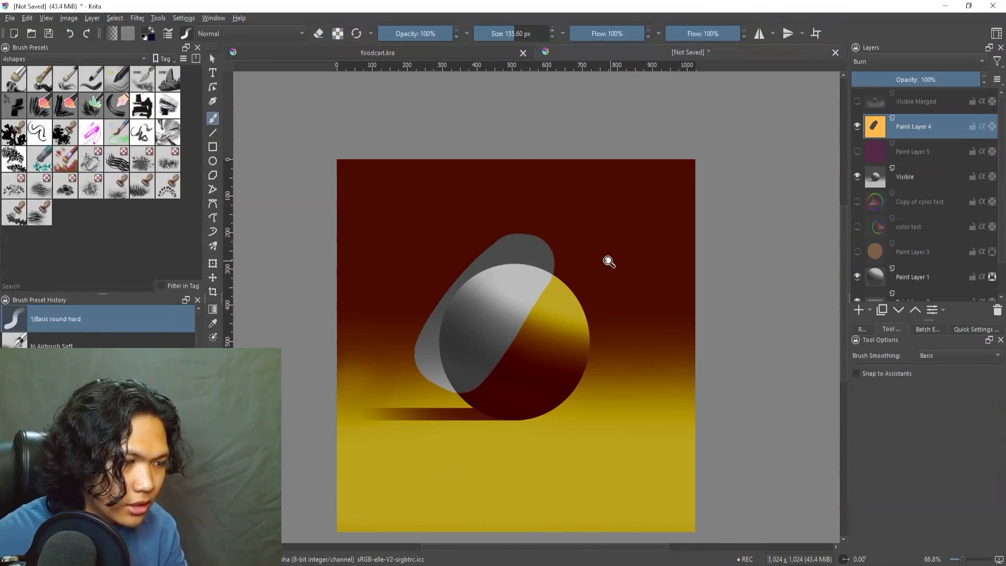
- Switch Paint Layer 4 to Multiply and back to Burn to compare the two darkening effects
key(alt+shift+m)
mouse_move(552, 319)
mouse_down()
mouse_move(551, 343)
mouse_move(563, 310)
mouse_up()
drag(561, 315, 564, 330)
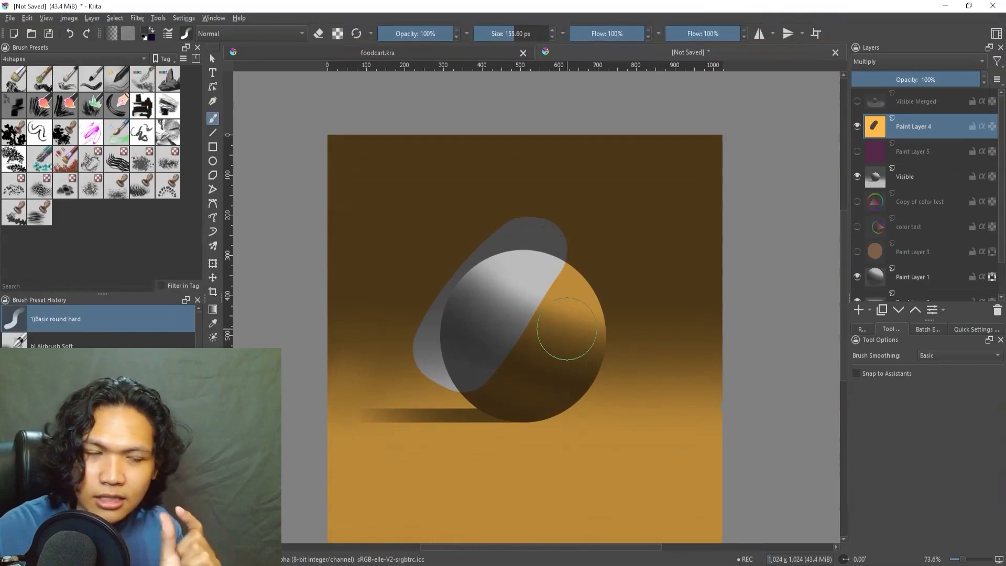
key(alt+shift+b)
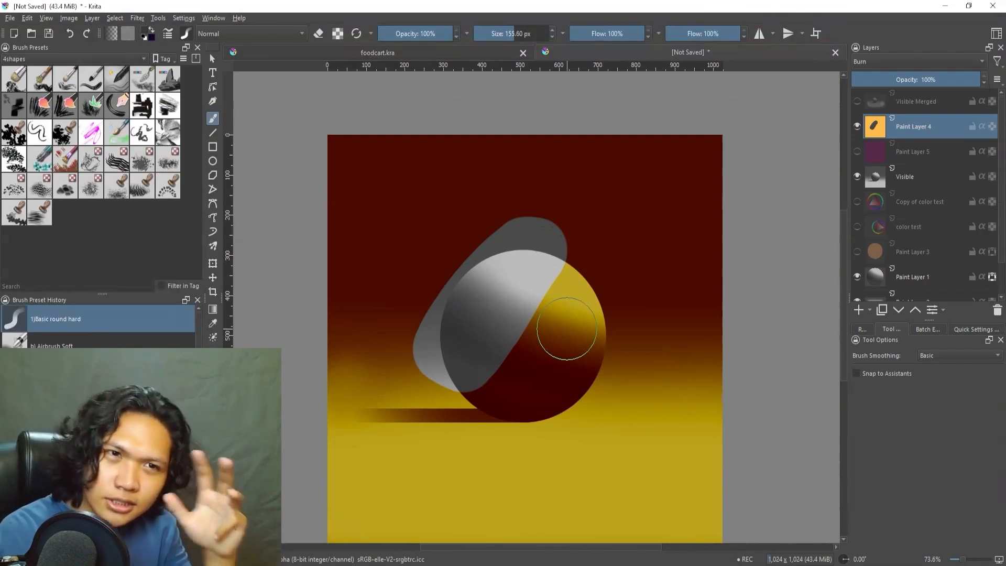
click(567, 328)
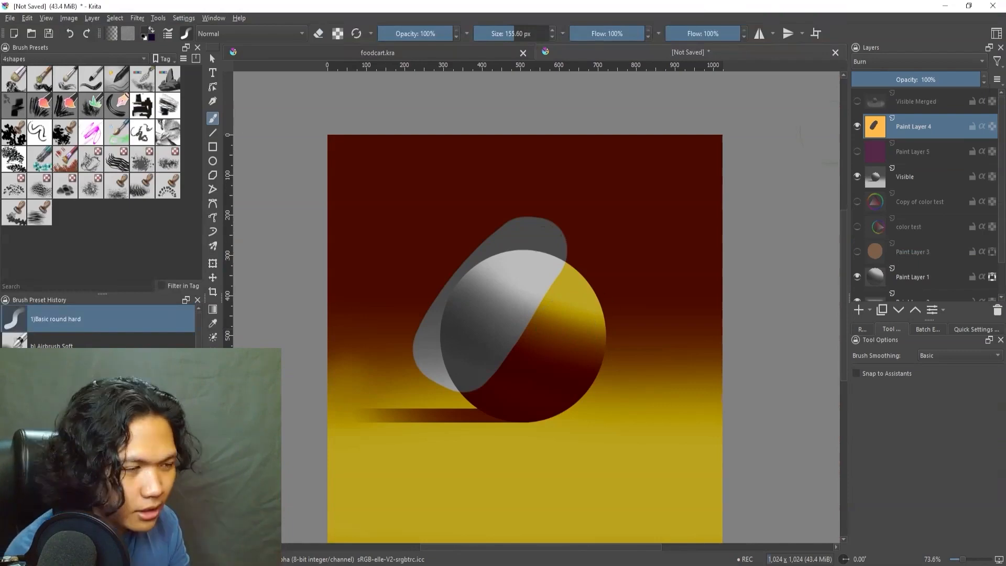
click(858, 125)
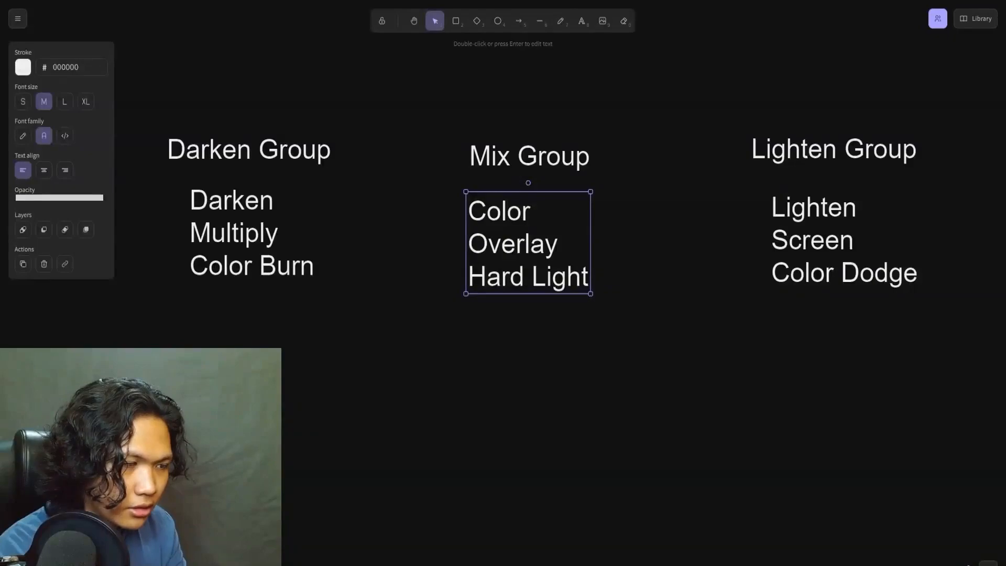
- Check the Lighten Group in the whiteboard notes, return to Krita and set Paint Layer 4's blending mode to Color Dodge
click(762, 329)
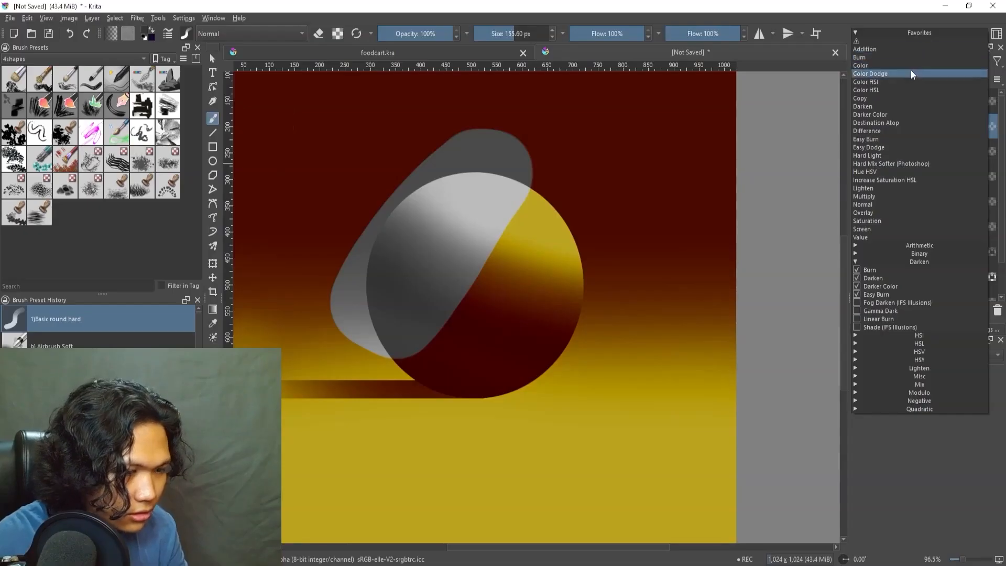
click(911, 71)
scroll(570, 281, down, 2)
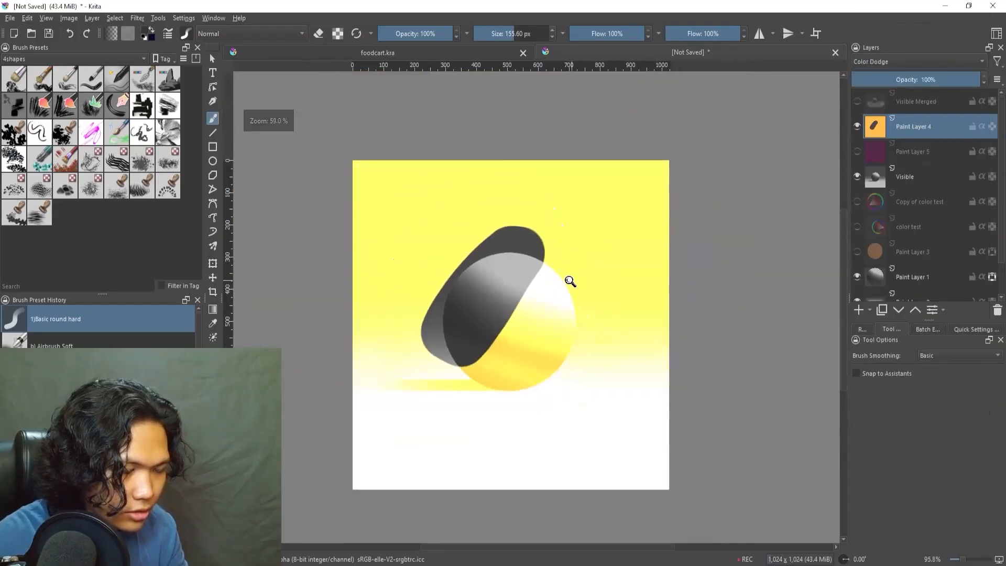
scroll(606, 247, up, 1)
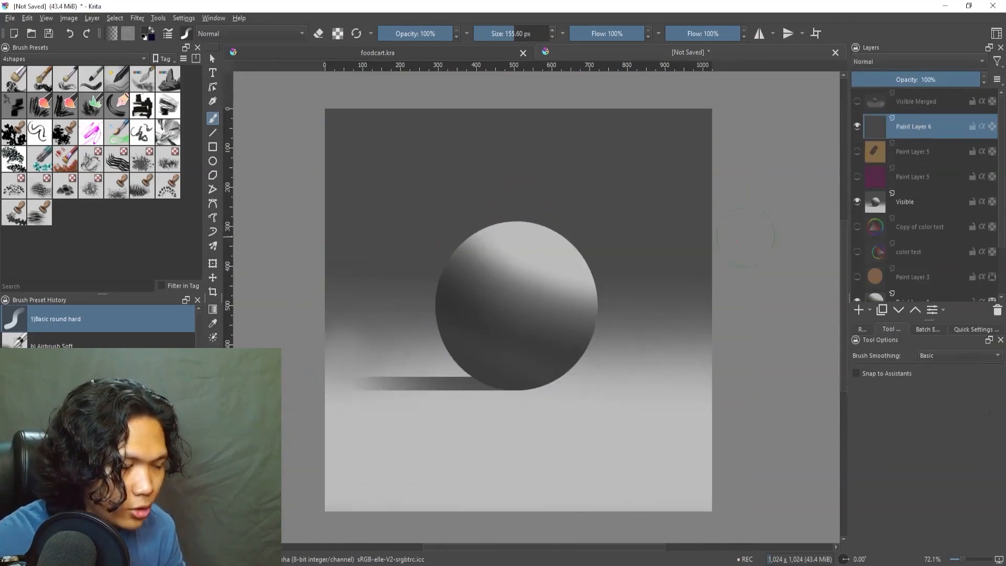
- Fill Paint Layer 6 with black and set its blending mode to Lighten
key(shift+i)
drag(854, 163, 832, 86)
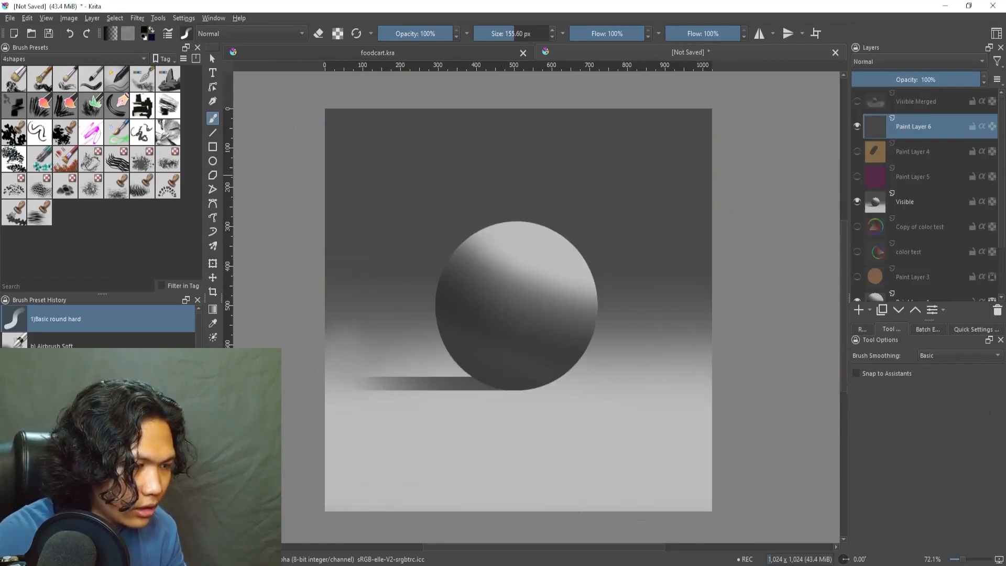
key(shift+BackSpace)
click(889, 61)
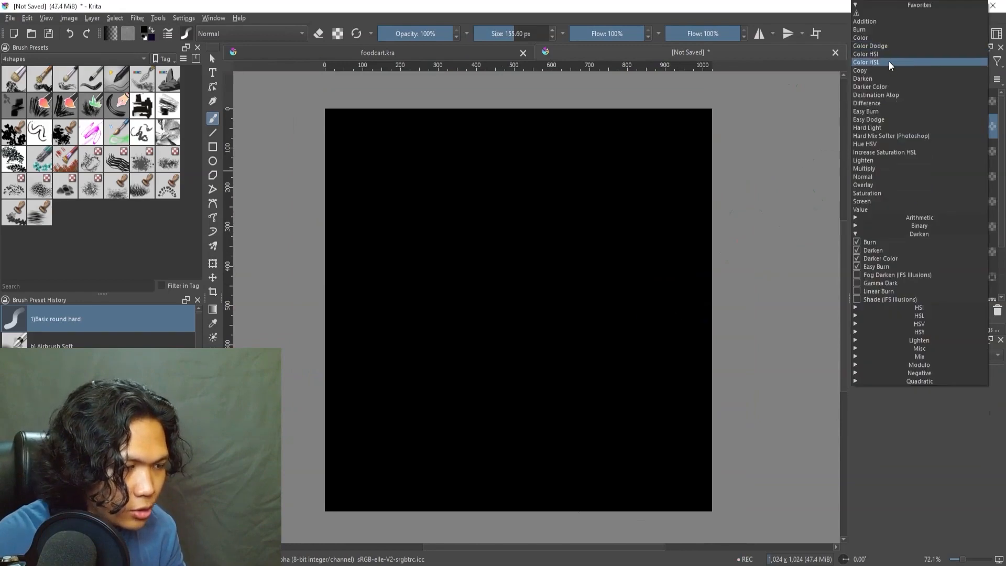
click(896, 159)
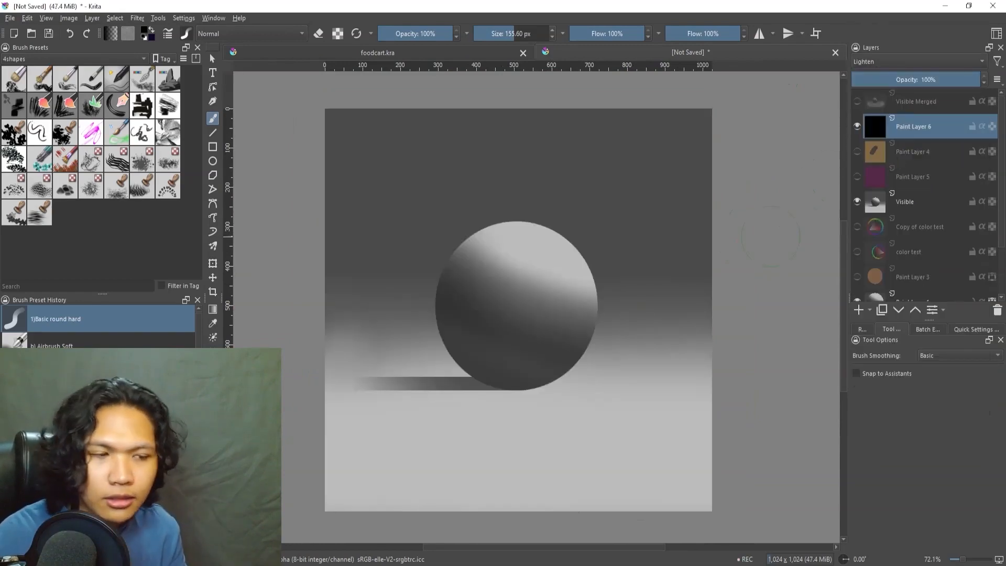
- Refill Paint Layer 6 with successively lighter dark grays to demonstrate Lighten on the shadow areas
right_click(526, 236)
click(527, 188)
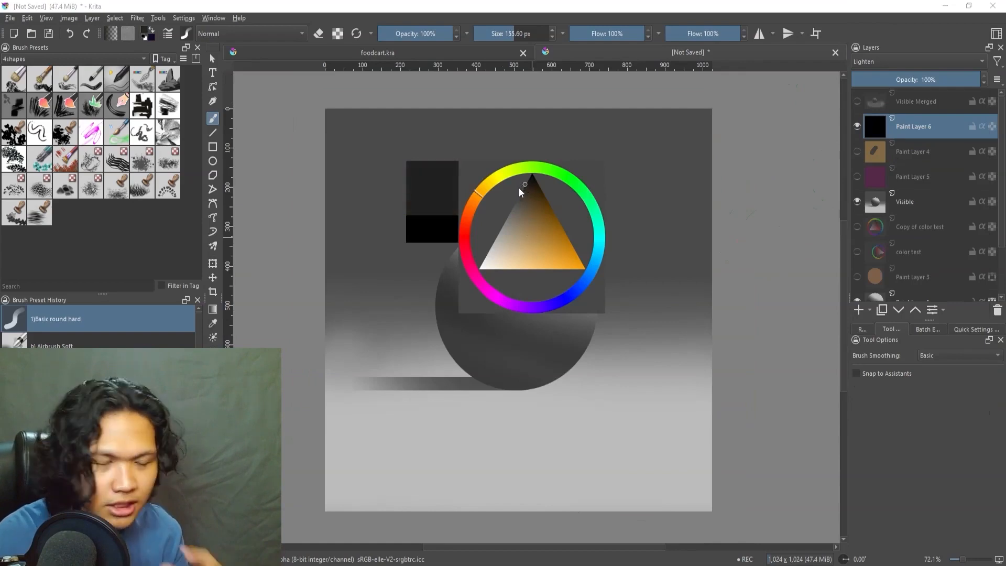
key(shift+BackSpace)
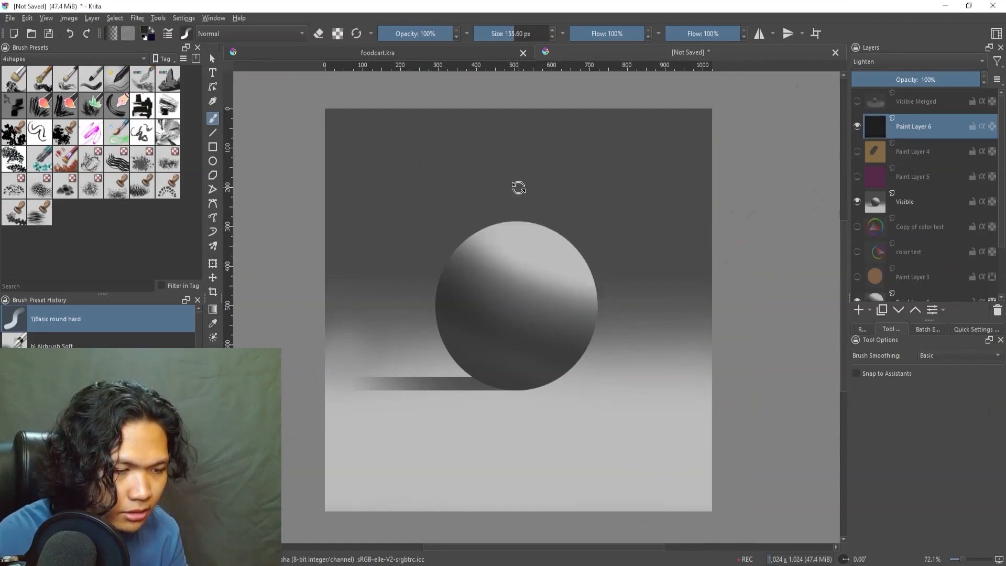
key(shift+i)
click(508, 143)
key(shift+BackSpace)
key(shift+i)
click(483, 118)
key(shift+BackSpace)
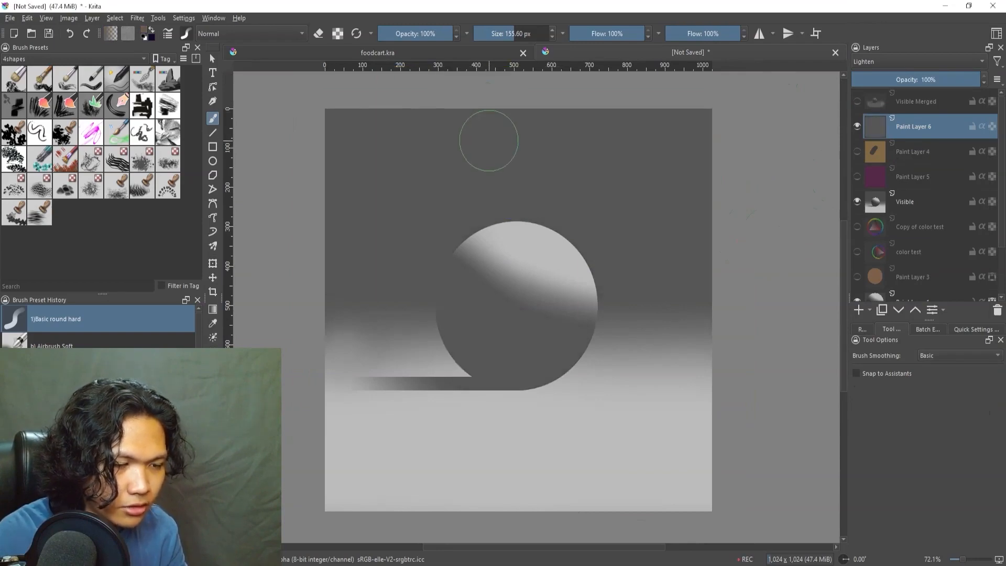
- Continue refilling the Lighten layer with medium to light grays, raising the value with each fill
key(shift+i)
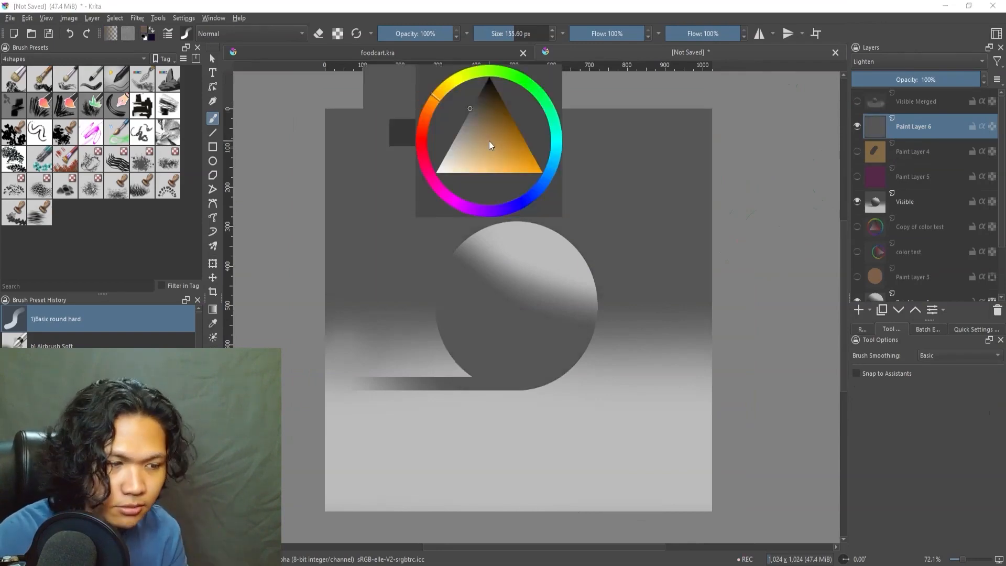
click(465, 108)
key(shift+i)
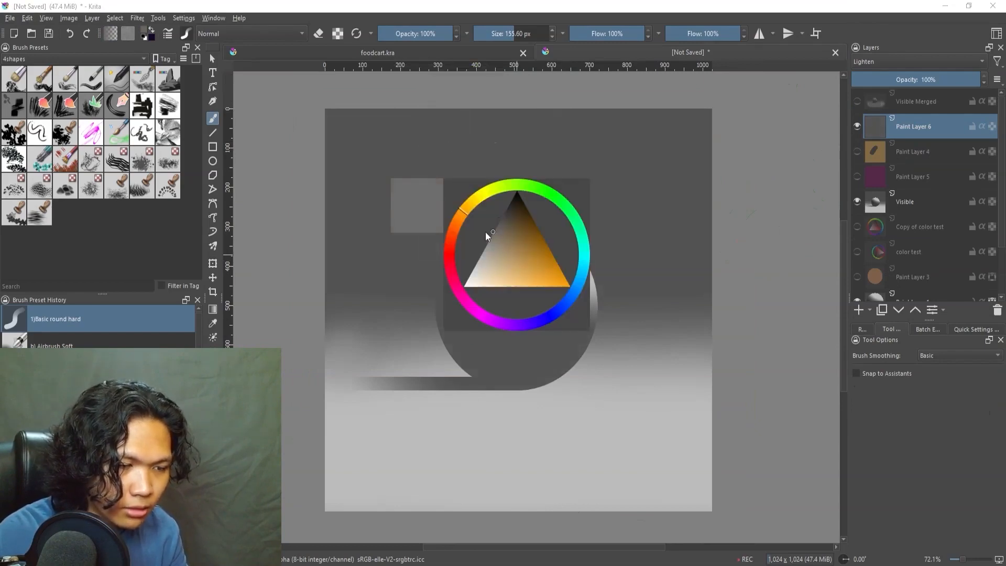
key(BackSpace)
key(shift+i)
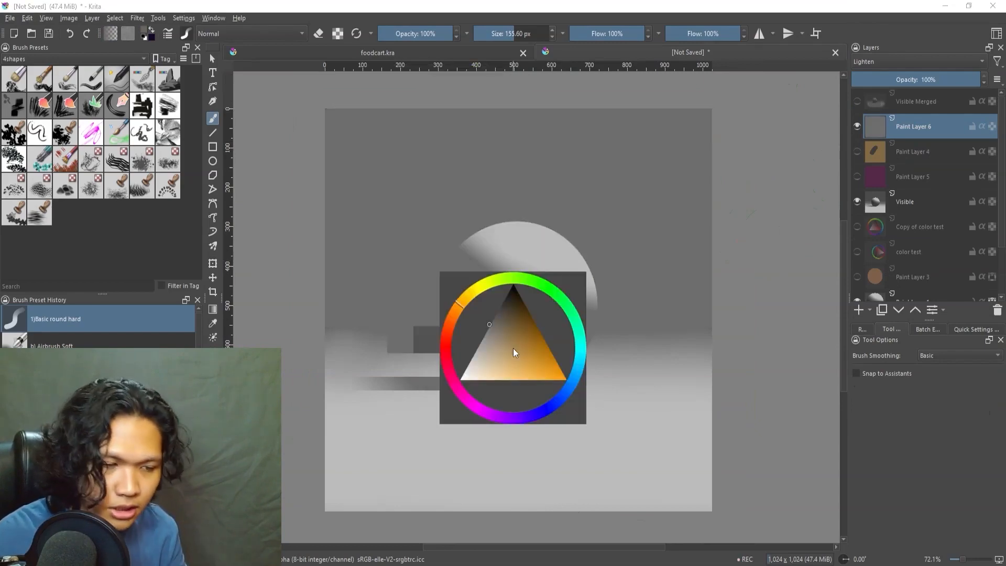
click(473, 336)
key(BackSpace)
key(shift+i)
click(466, 292)
key(BackSpace)
- Pick a muted orange-brown and fill the Lighten layer with it
key(shift+i)
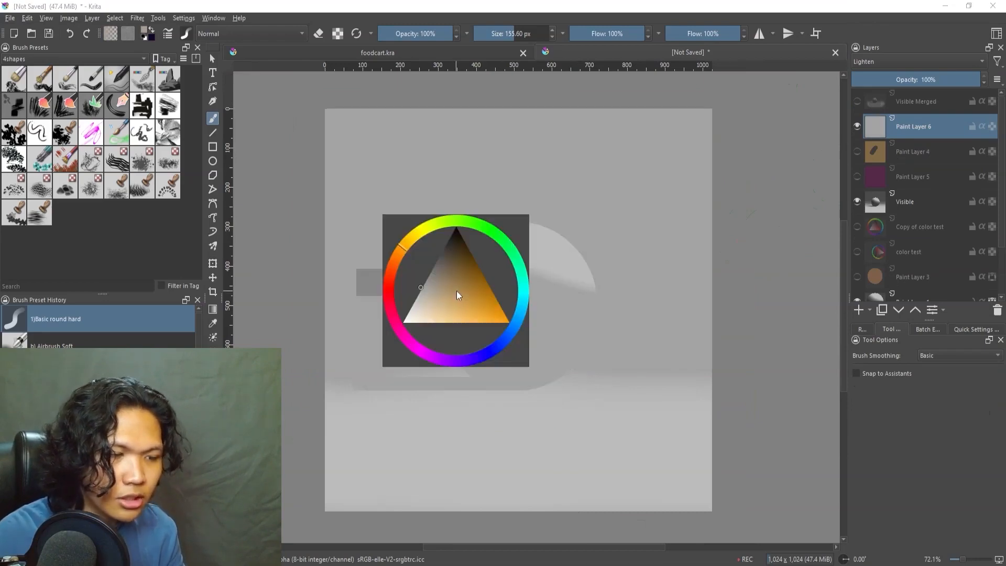
click(457, 291)
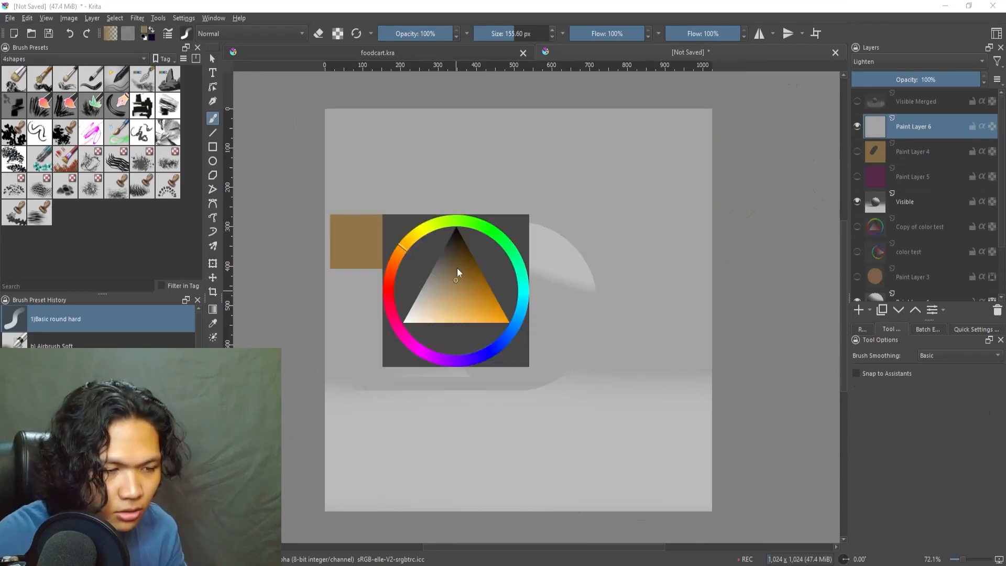
key(BackSpace)
key(alt+Tab)
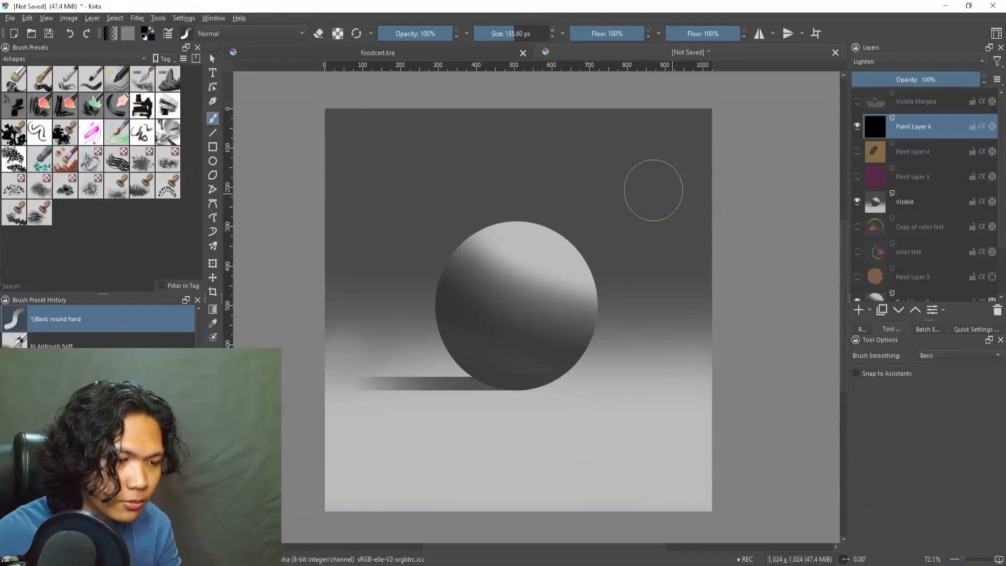
- Set Paint Layer 6's blending mode to Darken and fill it with white
click(912, 79)
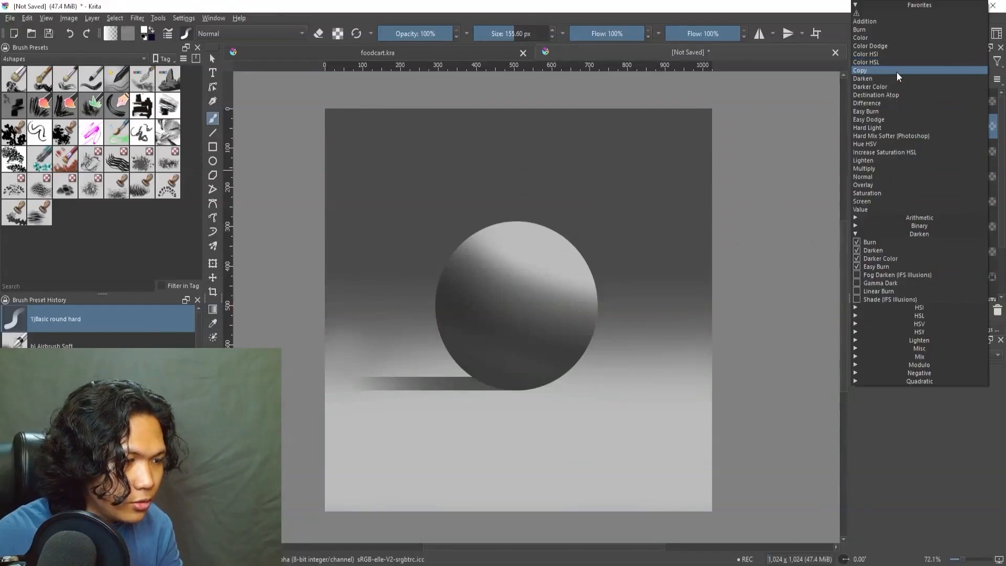
click(891, 250)
key(shift+i)
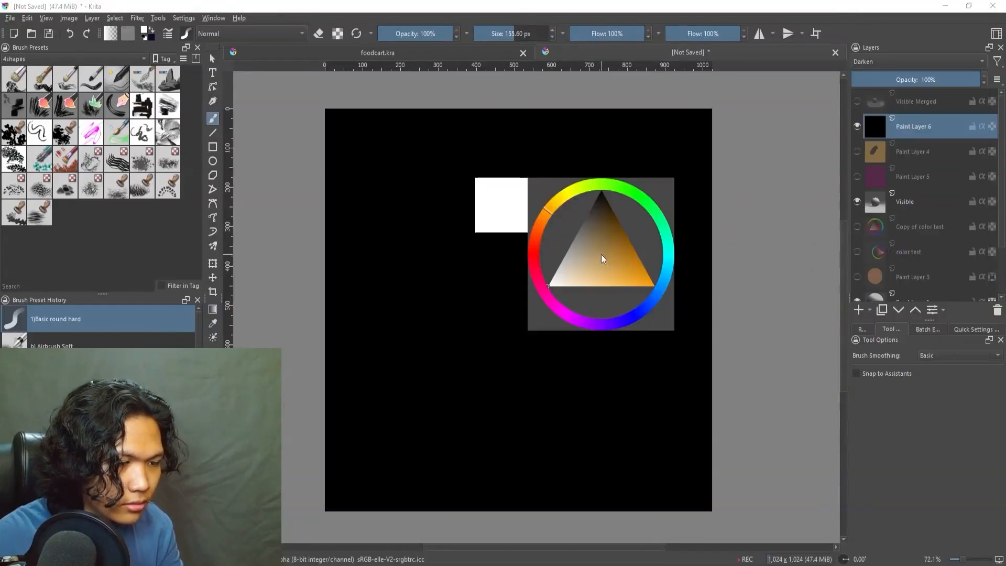
key(shift+i)
key(shift+BackSpace)
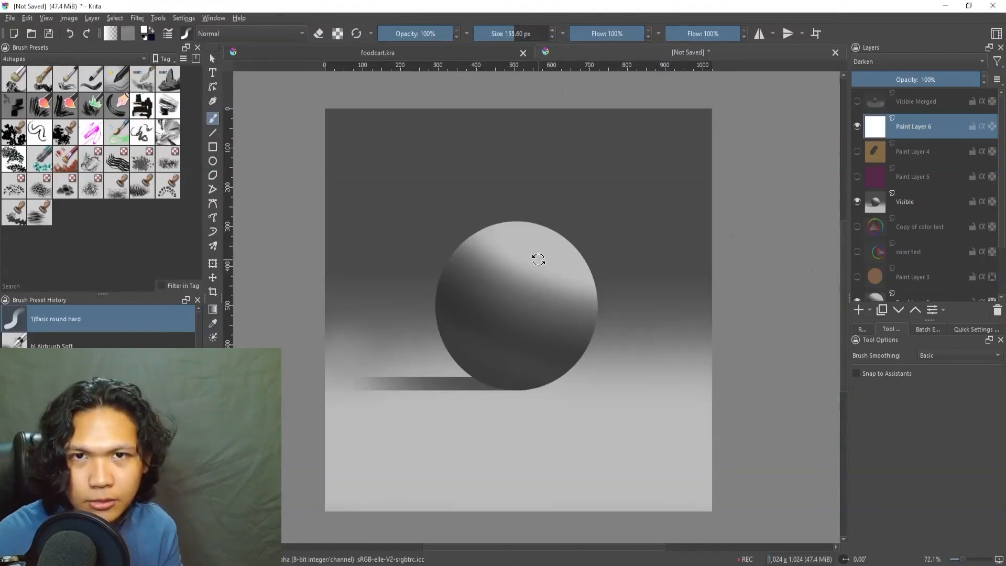
- Refill the Darken layer with black and then with successively lighter grays
key(BackSpace)
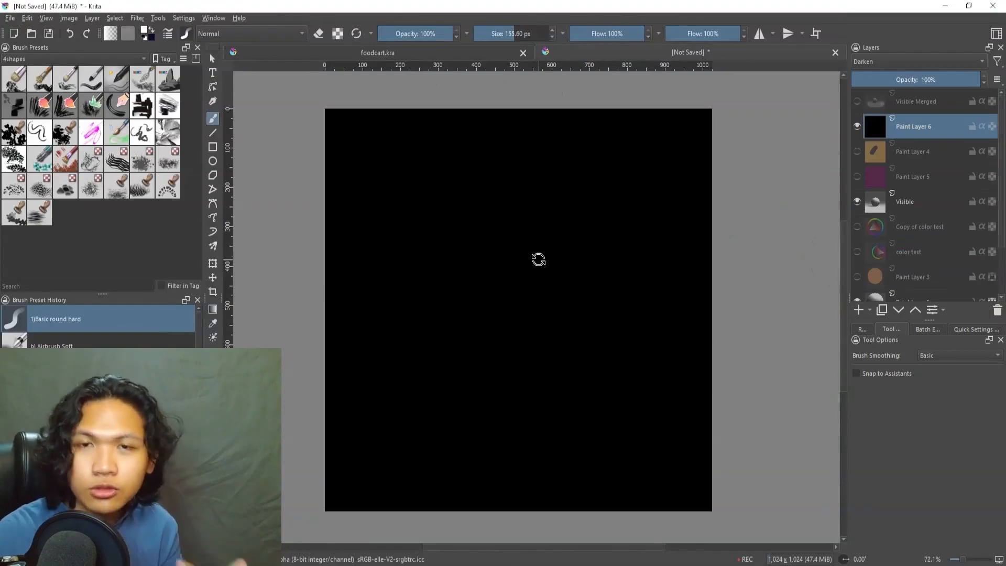
key(shift+i)
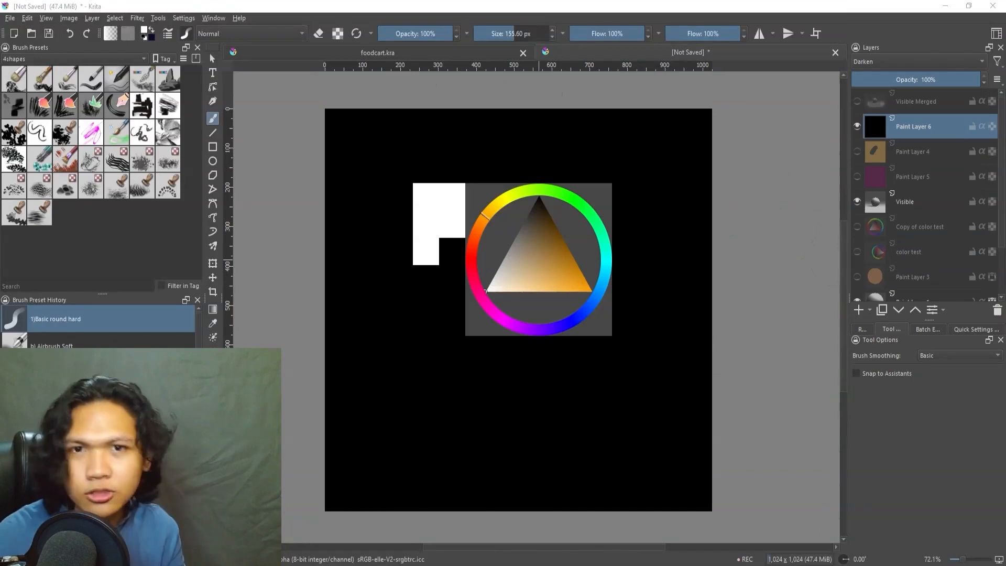
key(shift+i)
click(489, 189)
key(shift+BackSpace)
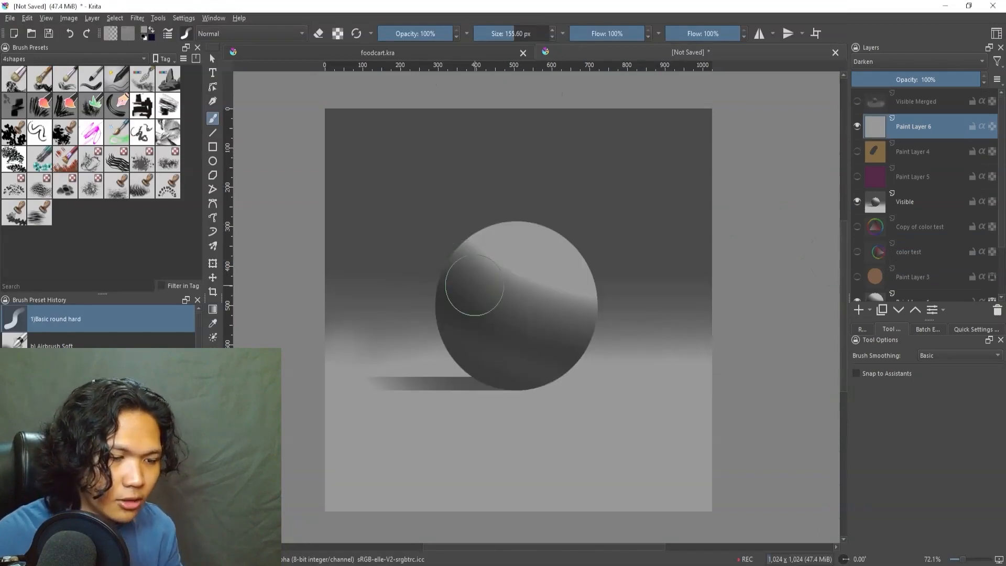
key(shift+i)
key(shift+BackSpace)
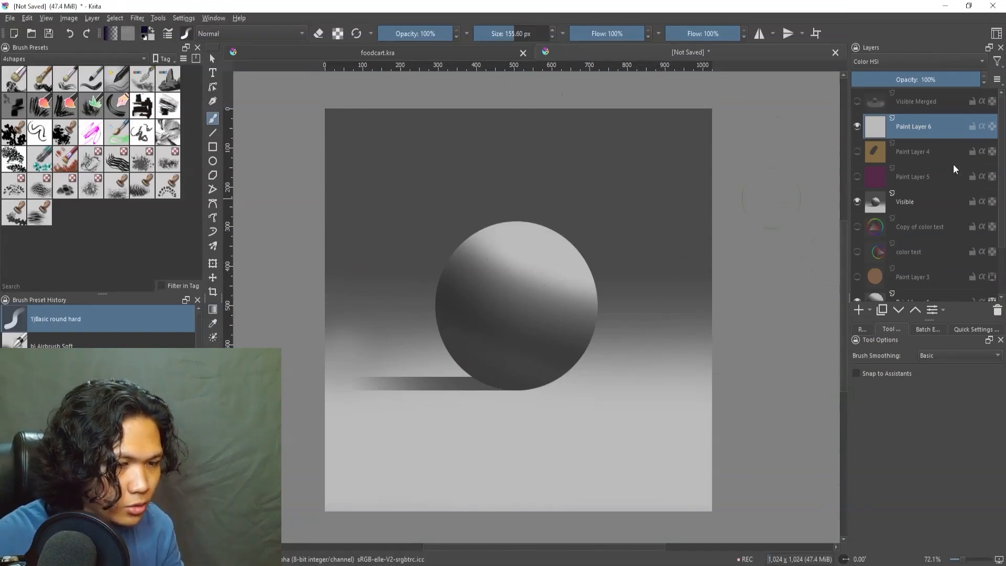
- Set Paint Layer 6 to Color Dodge and fill it with a darker, slightly muted red-orange
key(shift+i)
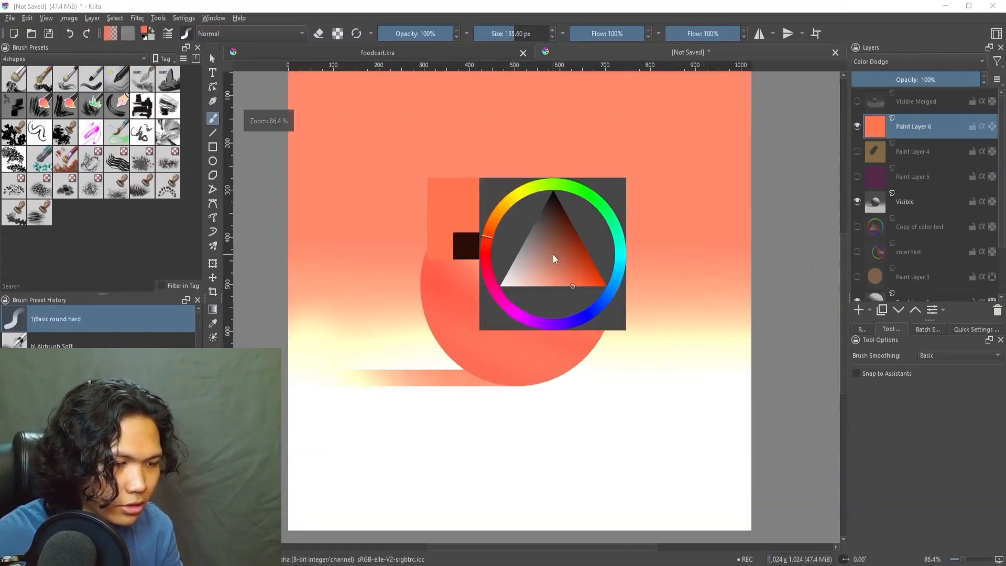
click(579, 267)
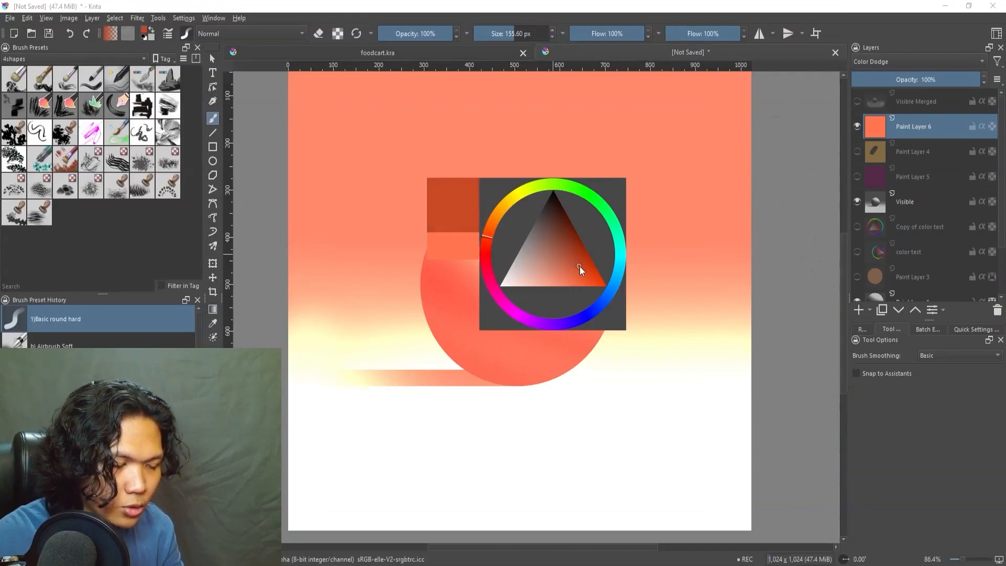
click(574, 267)
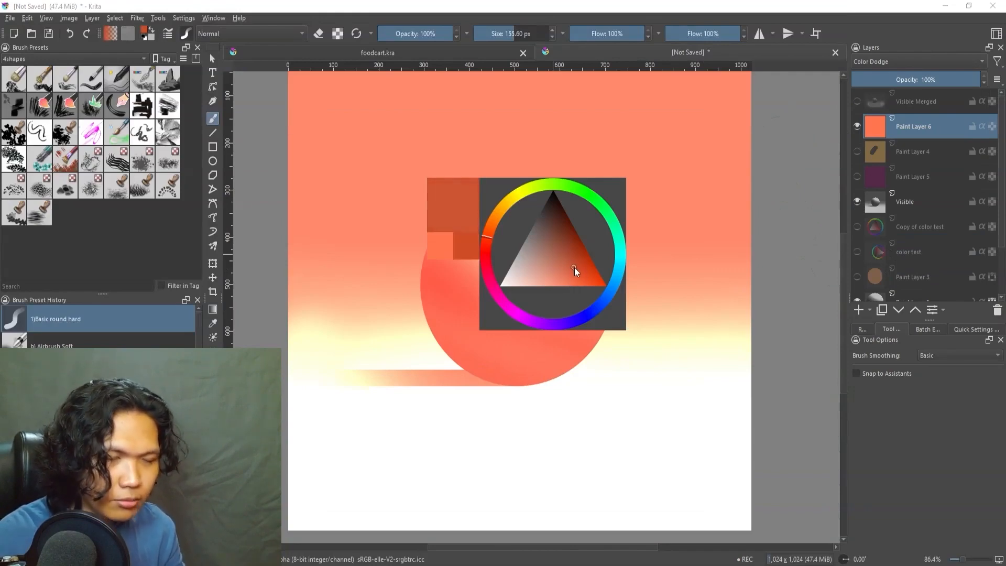
key(shift+i)
key(shift+BackSpace)
mouse_move(573, 268)
mouse_down()
mouse_move(562, 317)
mouse_move(584, 275)
mouse_up()
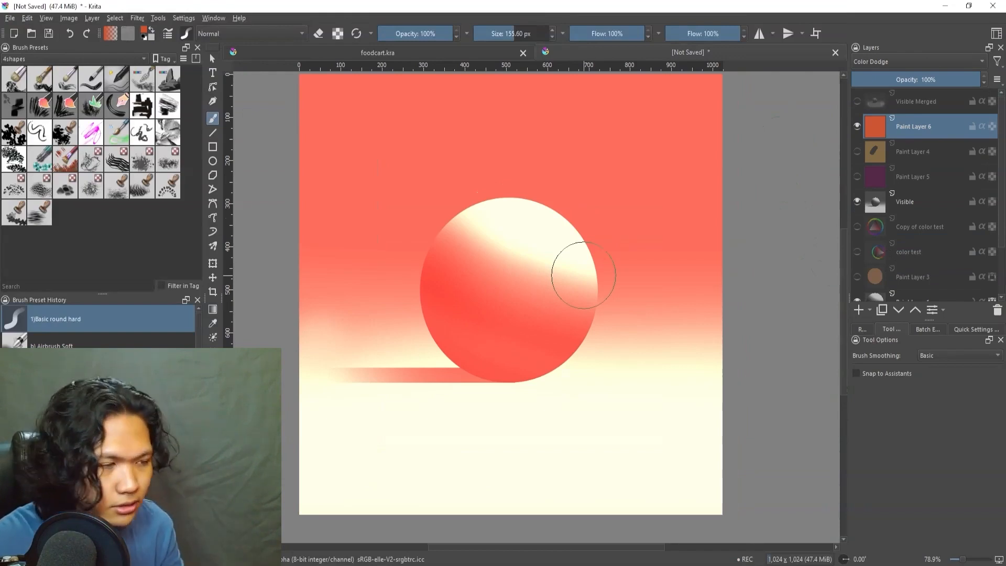
- Set the red-orange Paint Layer 6's blending mode to Screen
click(892, 62)
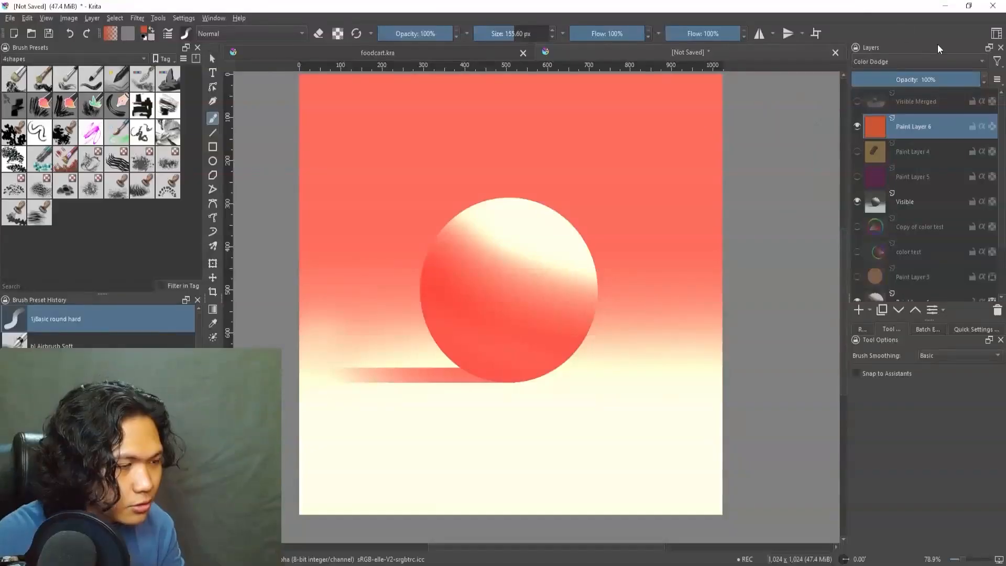
click(941, 66)
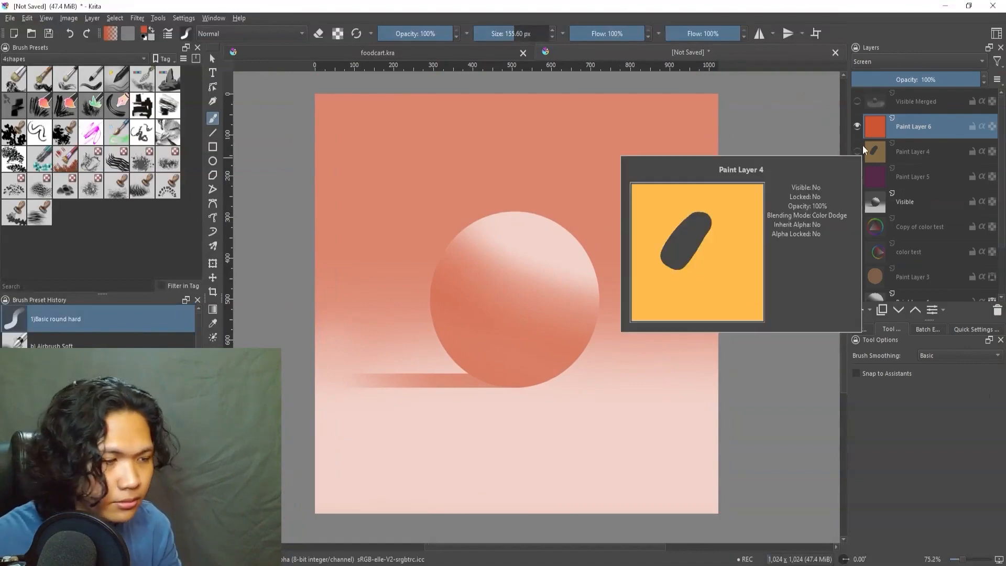
- Set Paint Layer 6's blending mode to Lighten and then hide the layer
key(shift+i)
key(shift+i)
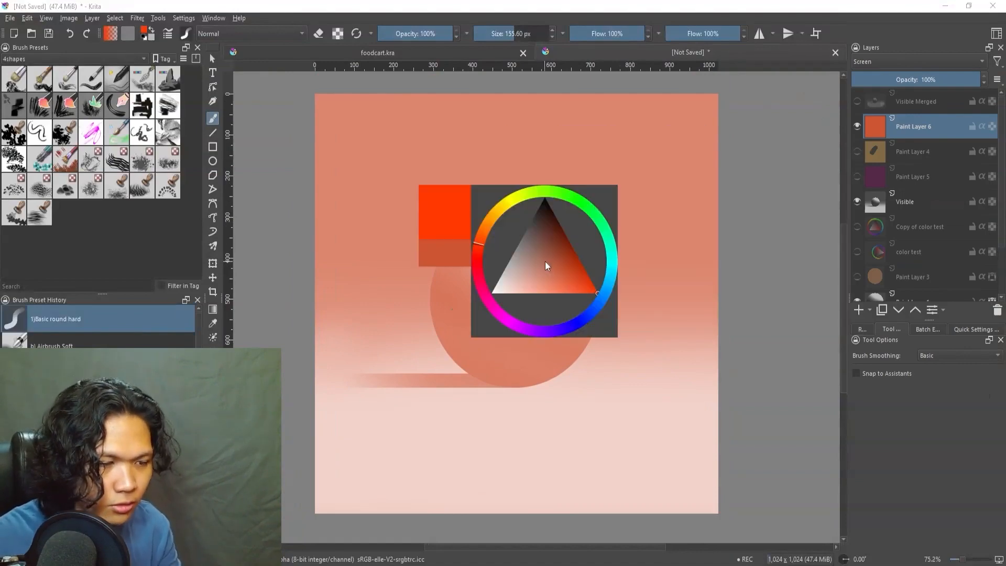
key(shift+BackSpace)
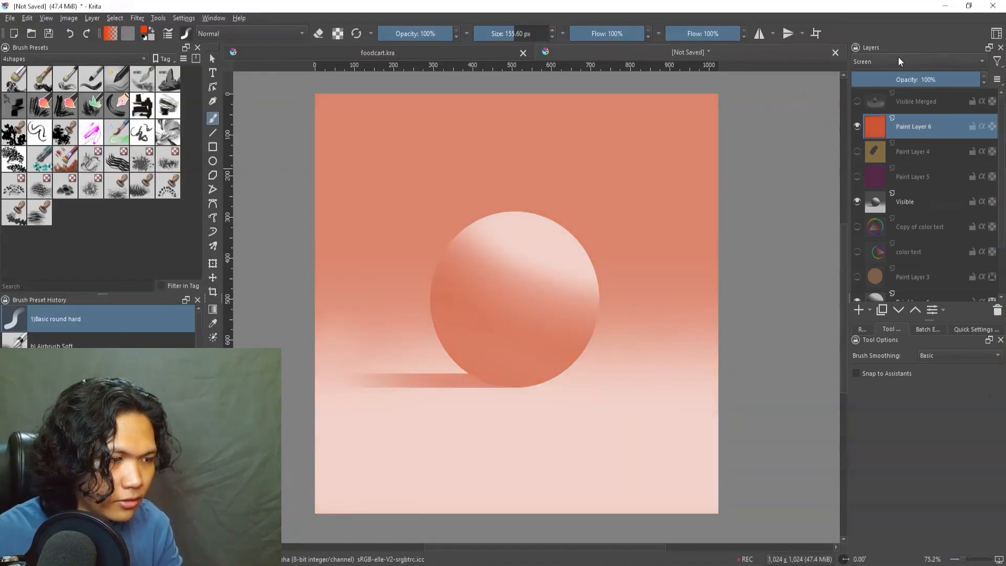
click(899, 60)
click(883, 160)
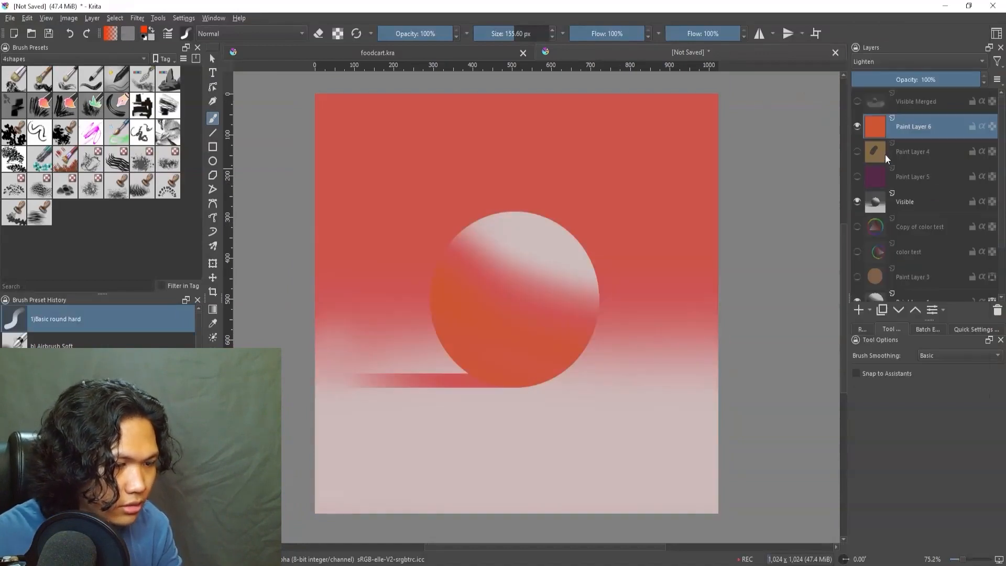
mouse_move(438, 312)
mouse_down()
mouse_move(541, 234)
mouse_move(498, 225)
mouse_up()
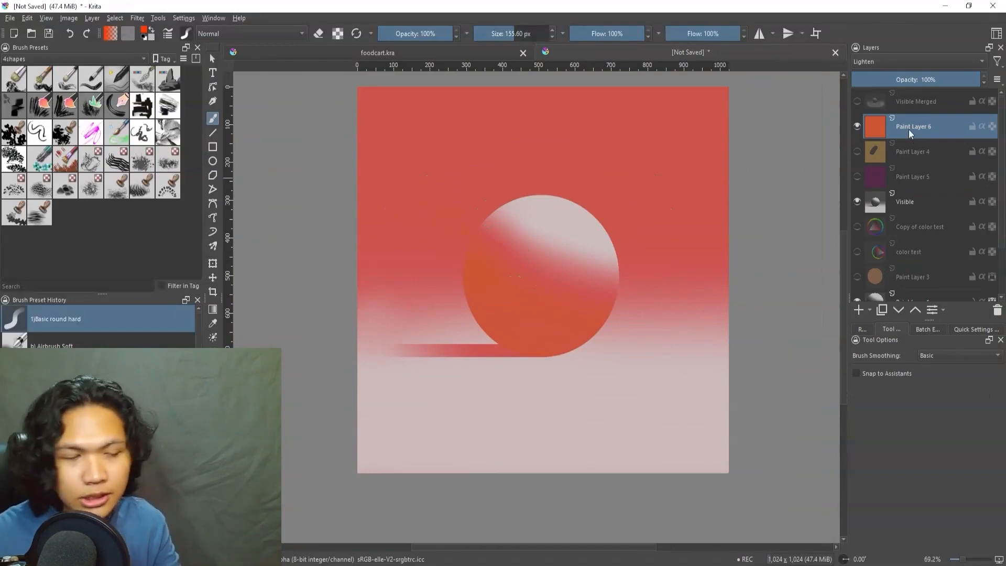
click(857, 126)
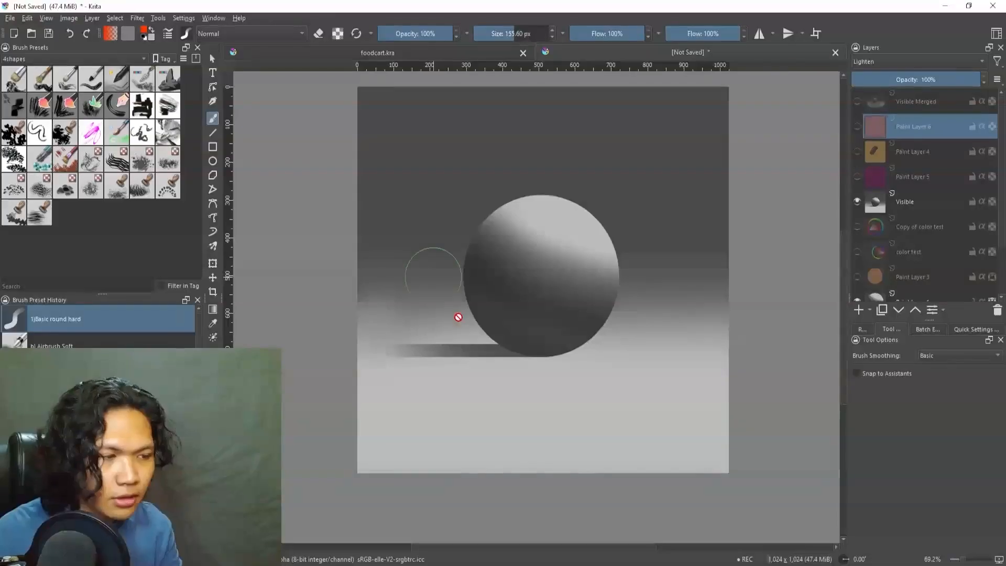
- Examine the blending mode categories, including the modes listed under Mix and Favorites
click(891, 61)
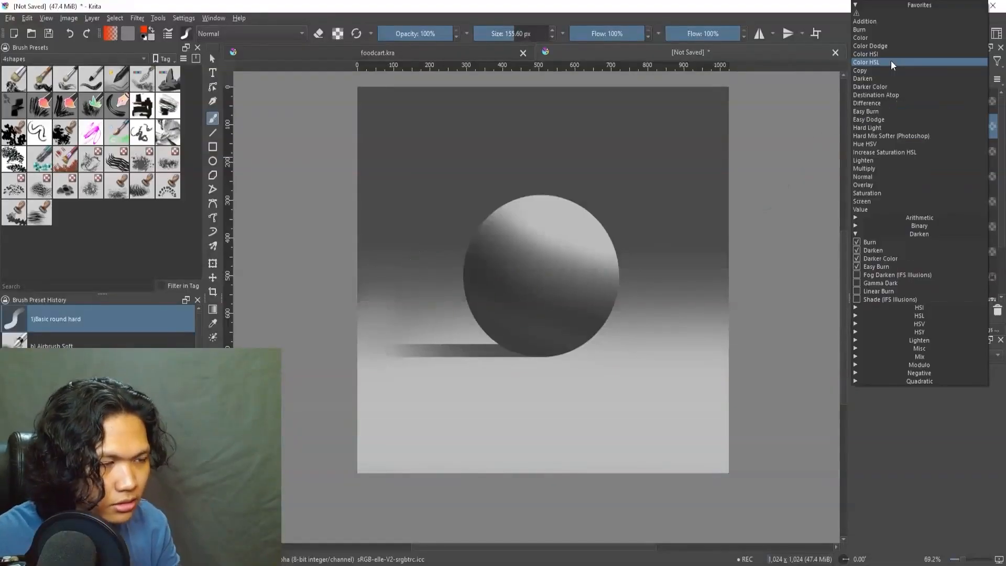
click(891, 5)
click(863, 82)
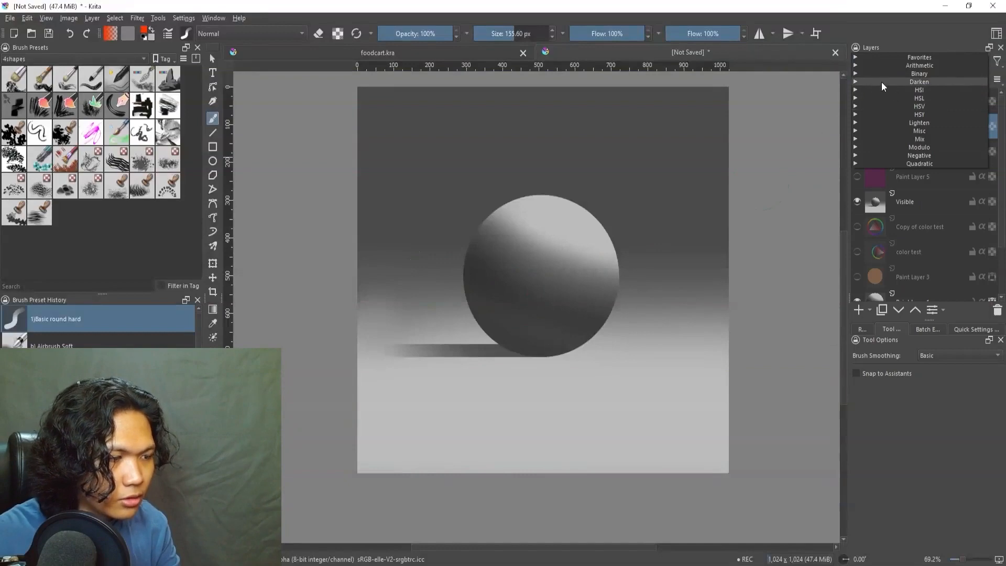
click(899, 138)
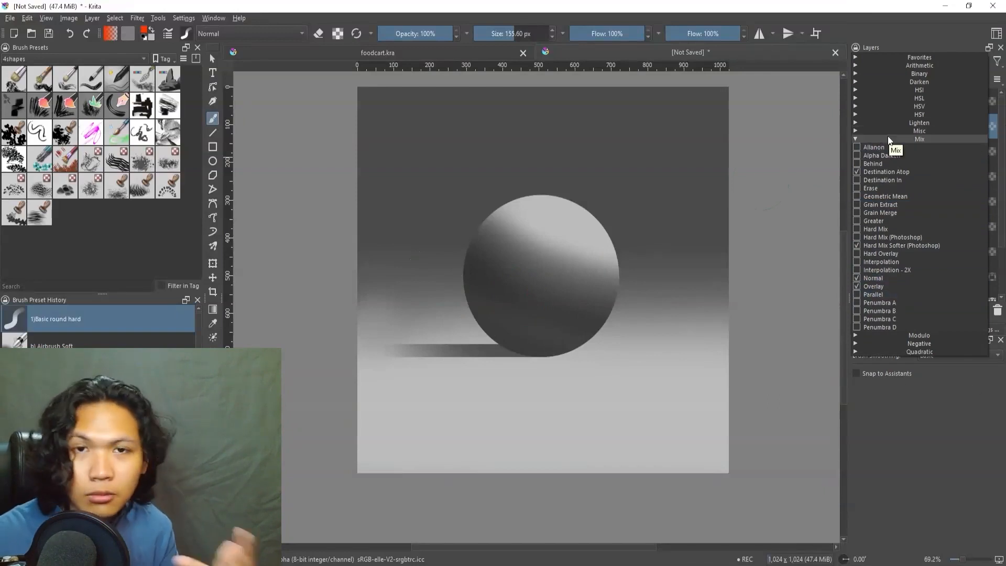
click(855, 139)
click(891, 57)
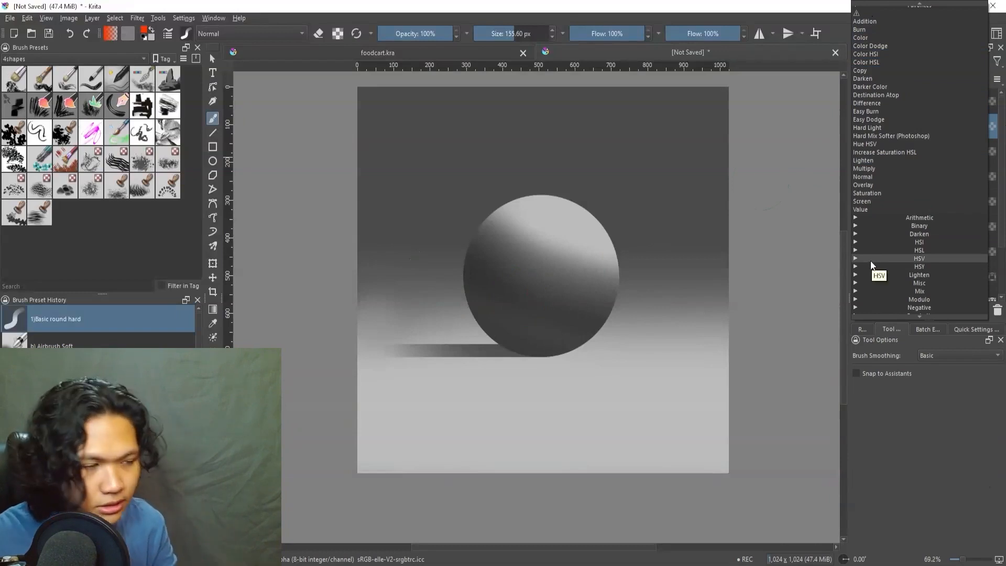
- Compare the blending modes offered in the HSI, HSL, HSV and HSY categories
click(854, 241)
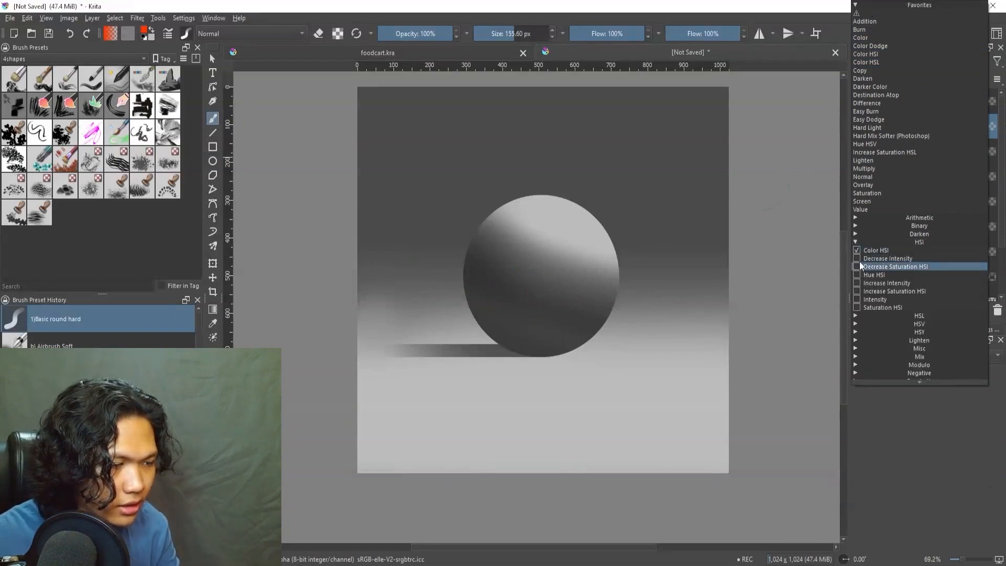
click(856, 315)
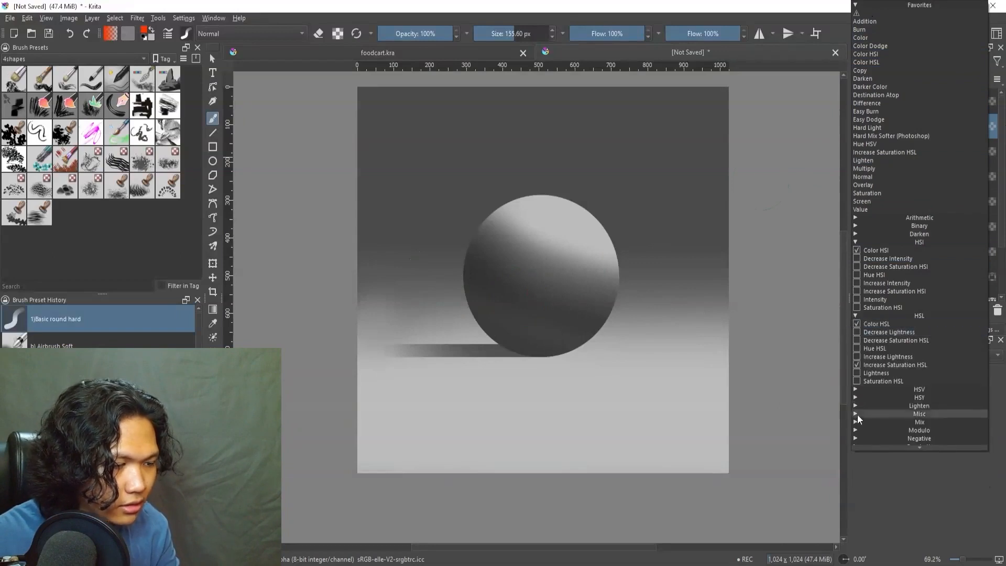
click(856, 390)
click(856, 463)
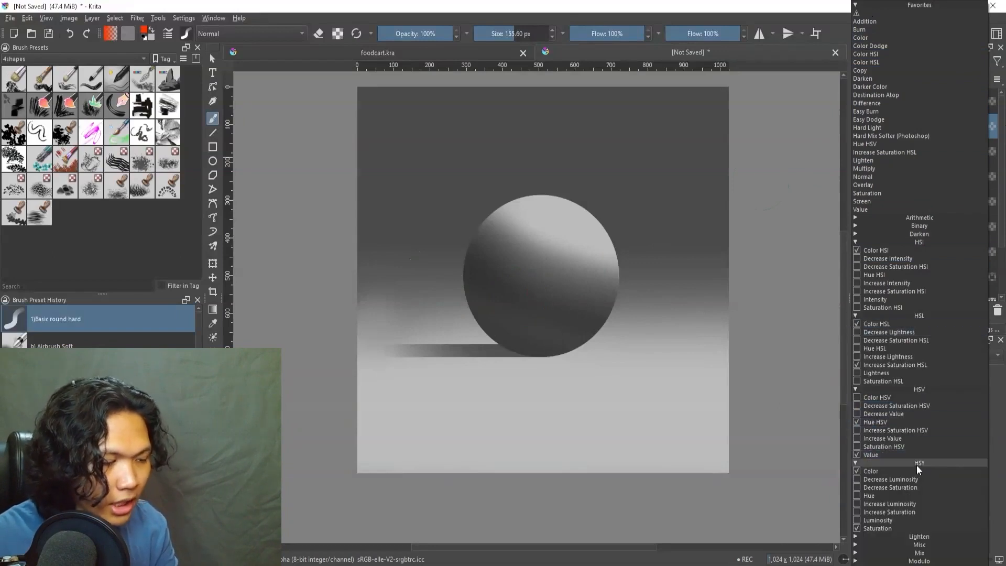
click(921, 439)
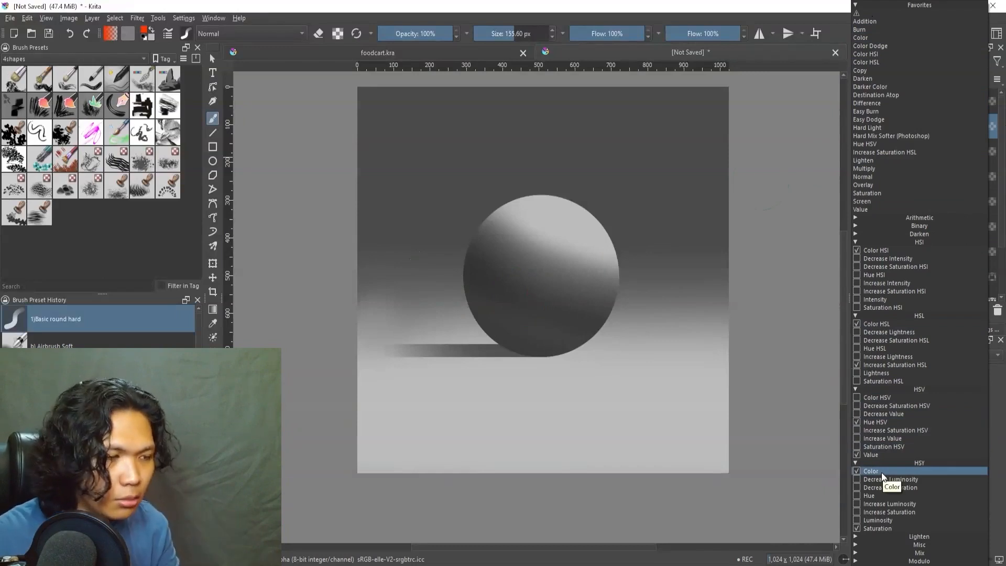
click(855, 242)
click(856, 250)
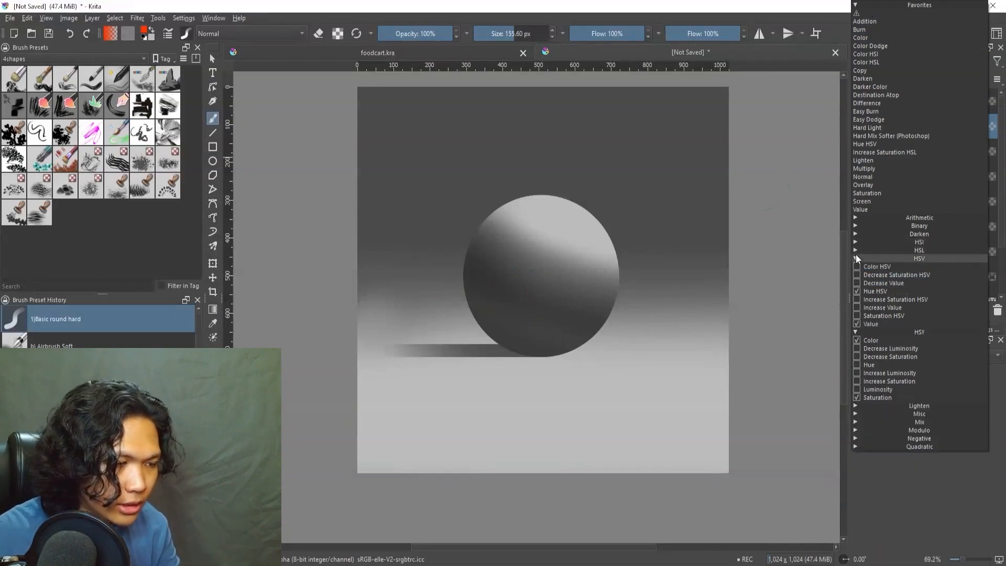
click(857, 258)
click(857, 266)
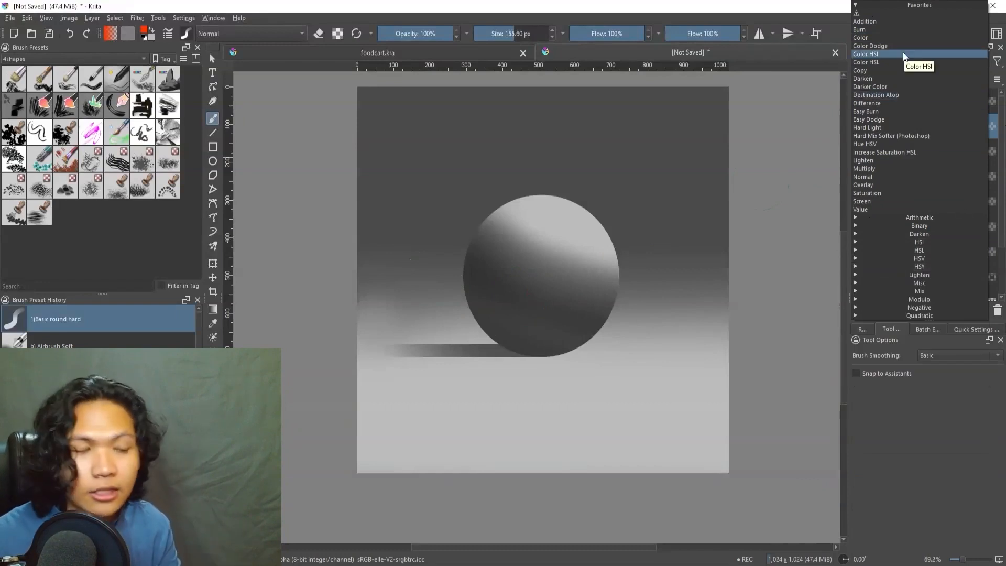
- Set the hidden Paint Layer 6's blending mode to Color
click(885, 39)
drag(691, 211, 688, 230)
mouse_move(688, 231)
mouse_down()
mouse_move(843, 220)
mouse_move(712, 209)
mouse_move(717, 200)
mouse_up()
scroll(933, 221, down, 3)
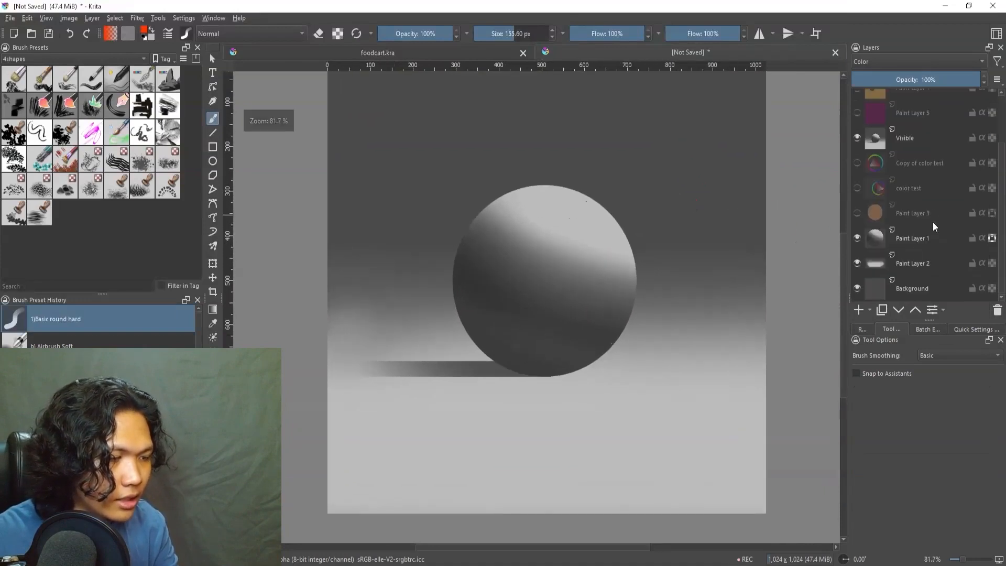
- Using Paint Layer 1's outline as the selection, fill the sphere with light green on a new layer set to Color
ctrl+click(878, 243)
key(Insert)
key(shift+i)
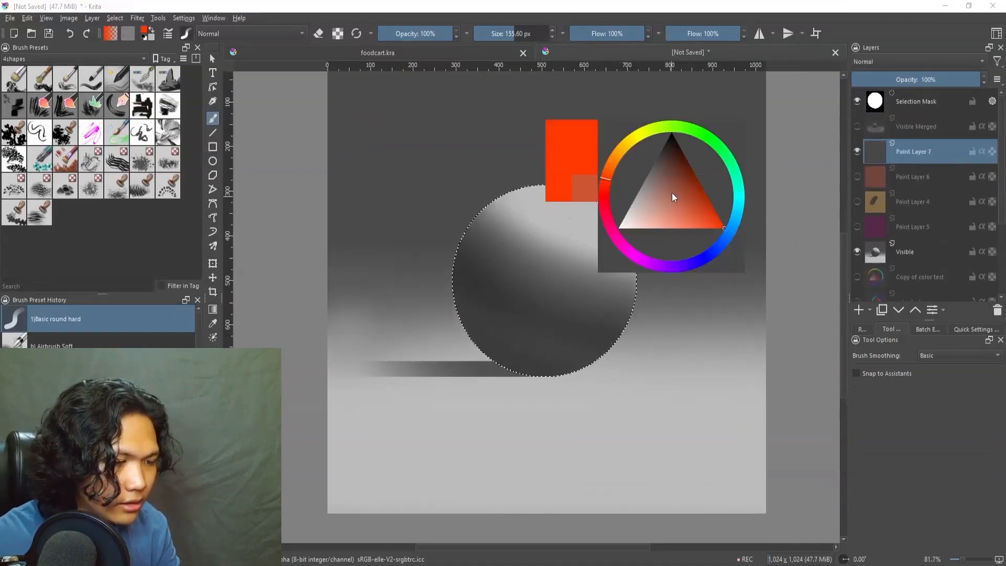
click(678, 135)
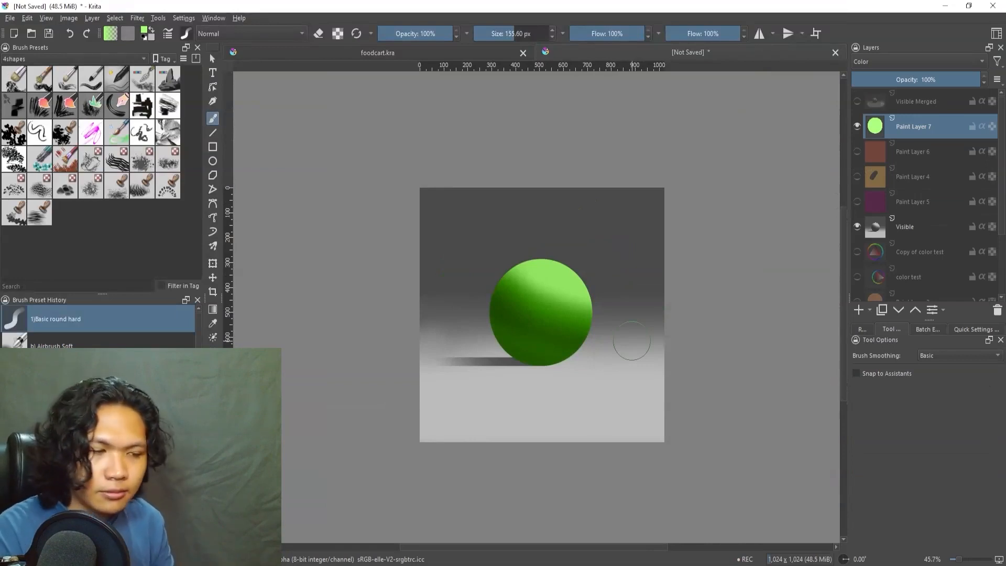
scroll(522, 317, up, 2)
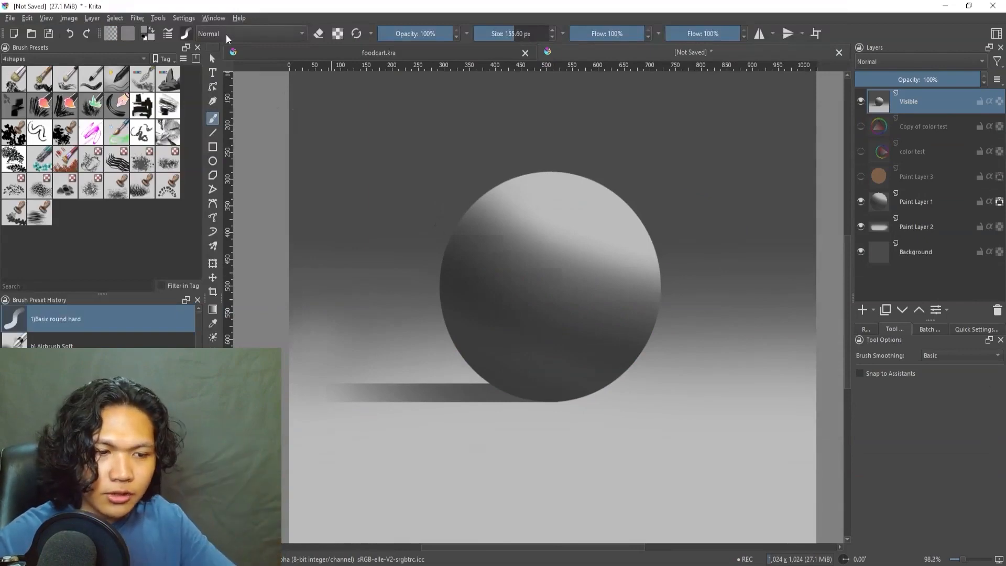
- Try painting dark gray directly on the sphere with the brush's blending mode set to Overlay
click(225, 34)
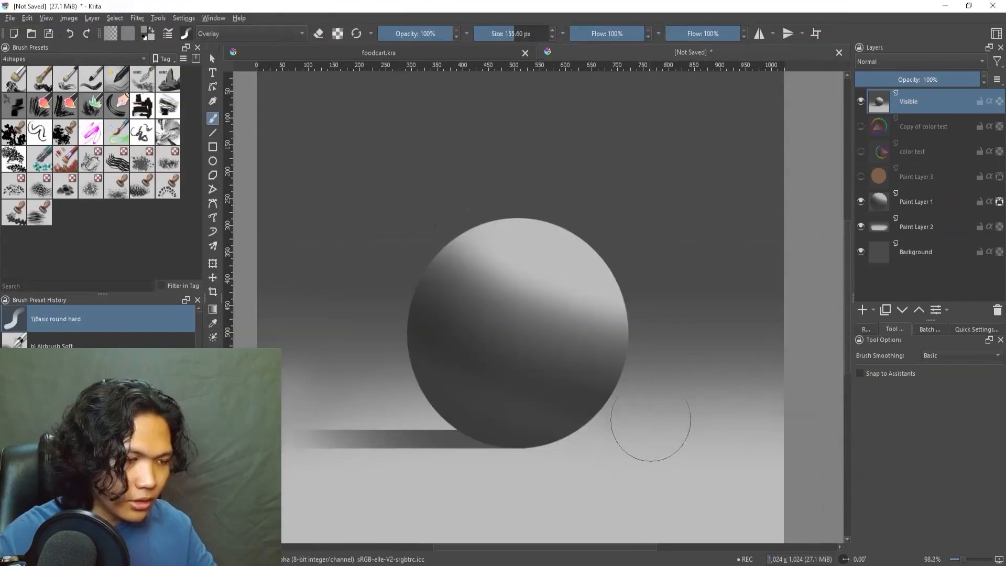
mouse_move(661, 362)
mouse_down()
mouse_move(634, 354)
mouse_move(627, 370)
mouse_move(500, 369)
mouse_up()
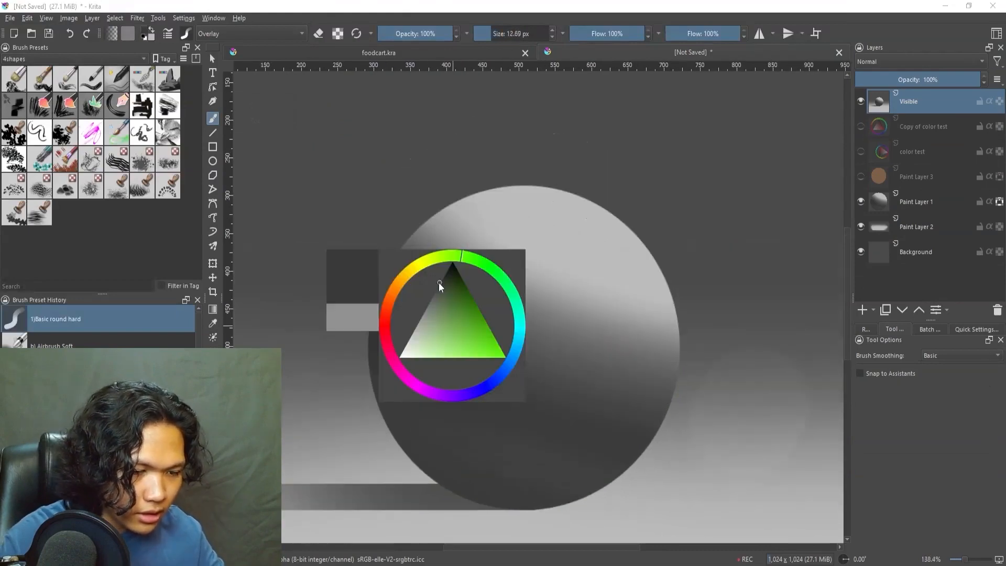
mouse_move(408, 329)
mouse_down()
mouse_move(399, 368)
mouse_move(439, 343)
mouse_move(442, 363)
mouse_move(423, 329)
mouse_move(461, 354)
mouse_move(476, 316)
mouse_move(522, 317)
mouse_up()
key(ctrl+z)
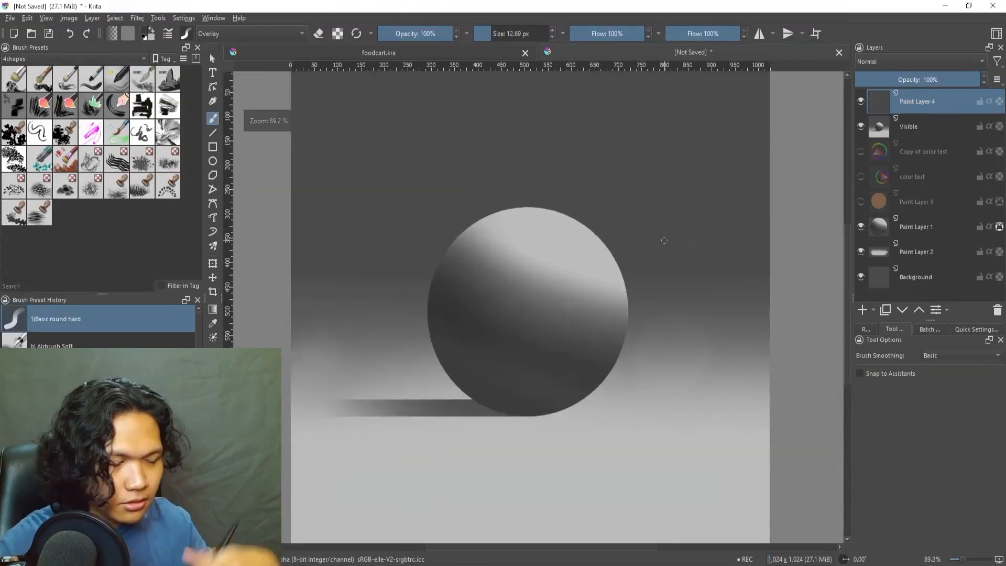
key(ctrl+z)
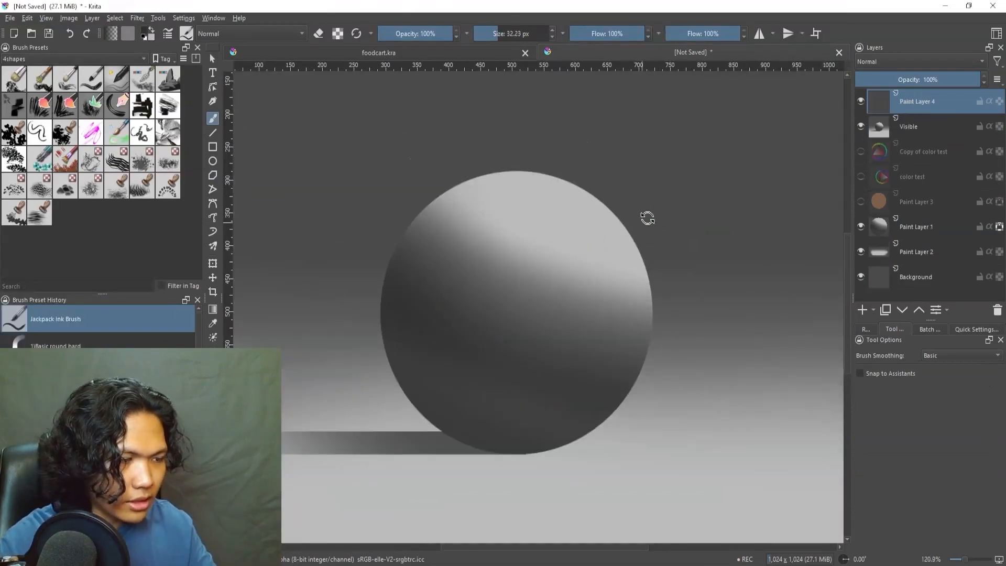
- Handwrite the word "Overlay" in dark gray across the sphere on Paint Layer 4 with the Jackpack Ink Brush at 20.14 px
mouse_move(659, 266)
mouse_down()
mouse_move(667, 308)
mouse_move(628, 298)
mouse_up()
drag(399, 346, 418, 399)
key(ctrl+z)
key(shift+i)
mouse_move(429, 343)
mouse_down()
mouse_move(418, 352)
mouse_move(424, 283)
mouse_up()
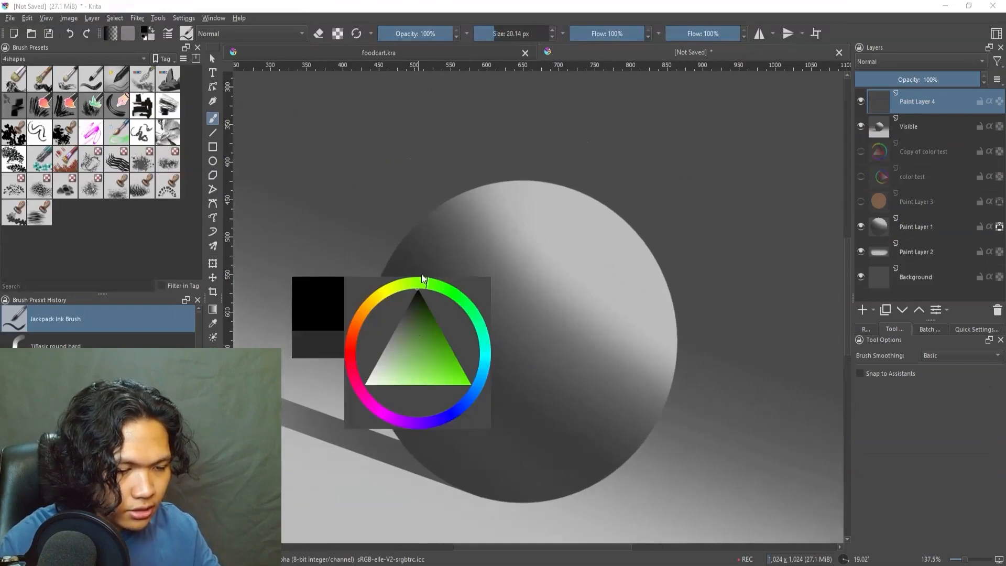
drag(554, 270, 564, 326)
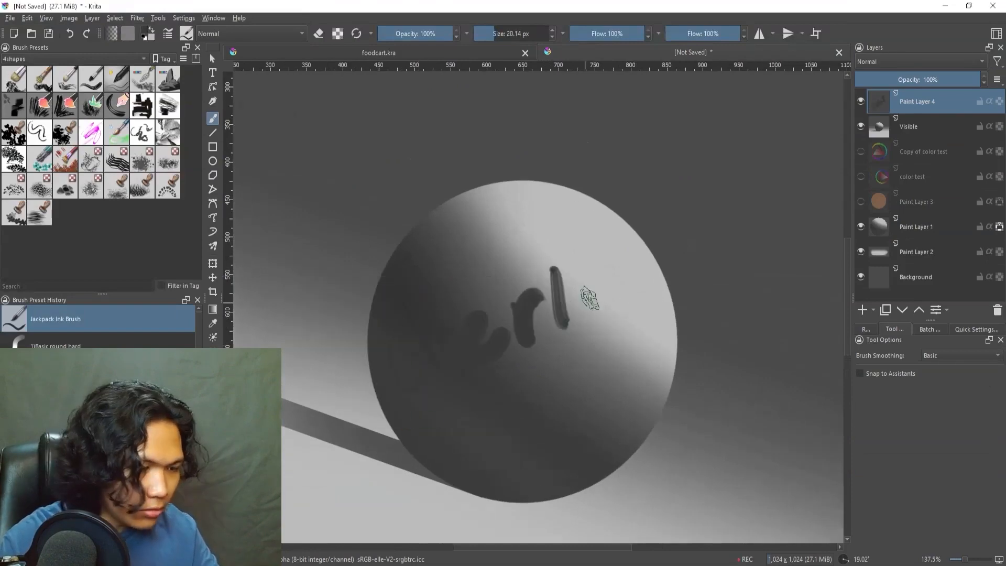
drag(598, 286, 634, 344)
key(5)
mouse_move(584, 318)
mouse_down()
mouse_move(582, 361)
mouse_move(582, 331)
mouse_up()
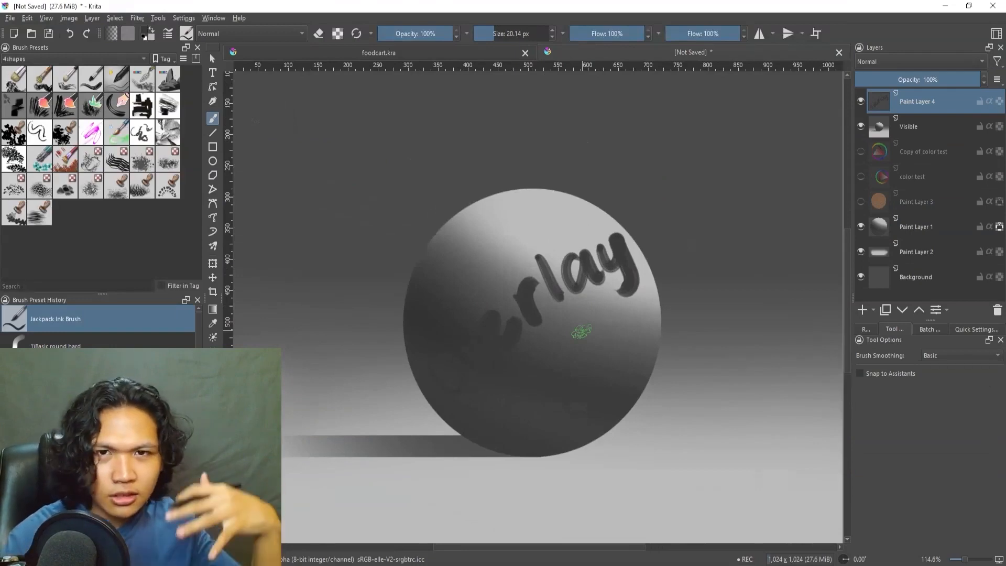
mouse_move(519, 404)
mouse_down()
mouse_move(517, 361)
mouse_move(514, 389)
mouse_up()
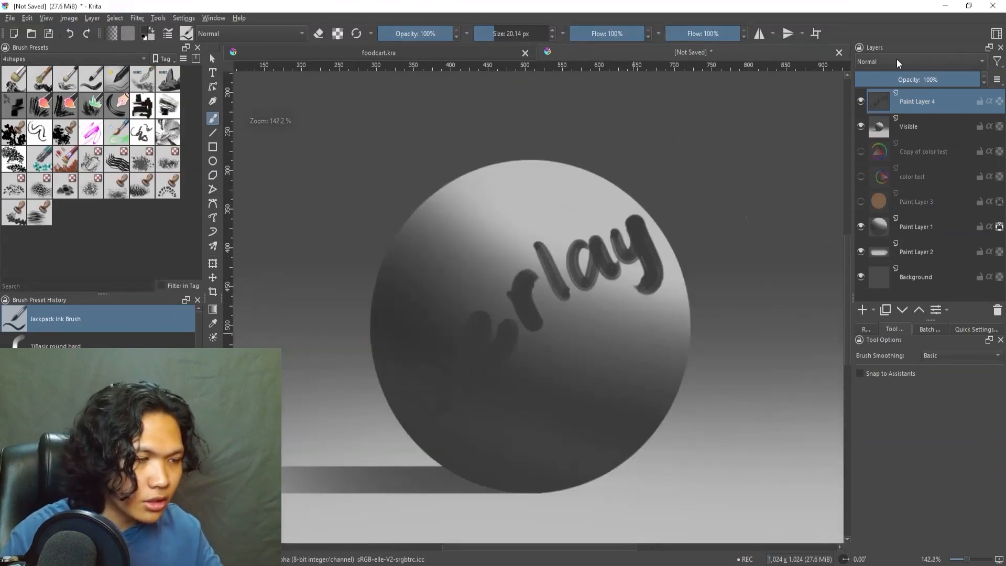
- Set the blending mode of the lettering on Paint Layer 4 to Overlay
click(892, 60)
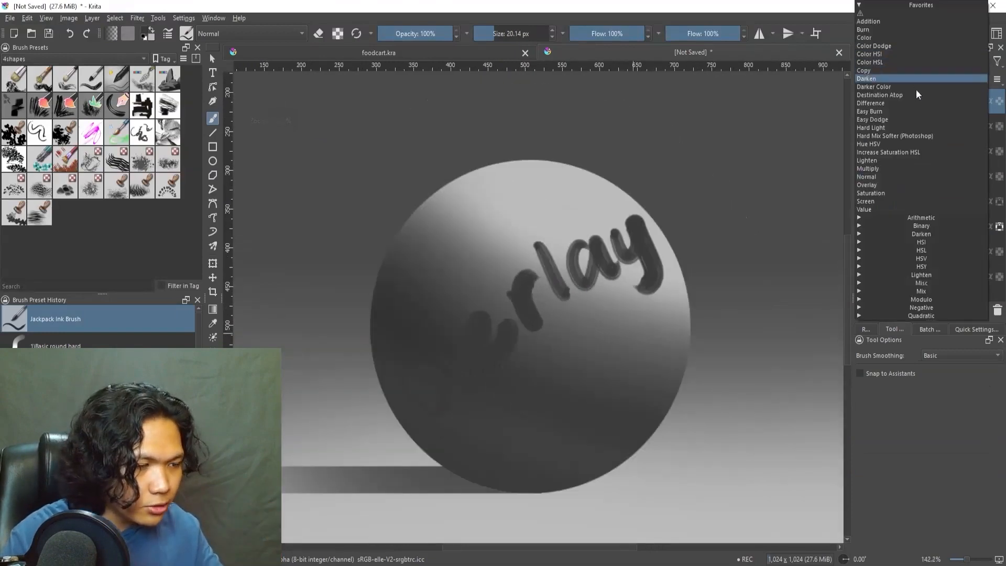
click(884, 185)
mouse_move(557, 337)
mouse_down()
mouse_move(569, 355)
mouse_move(566, 332)
mouse_up()
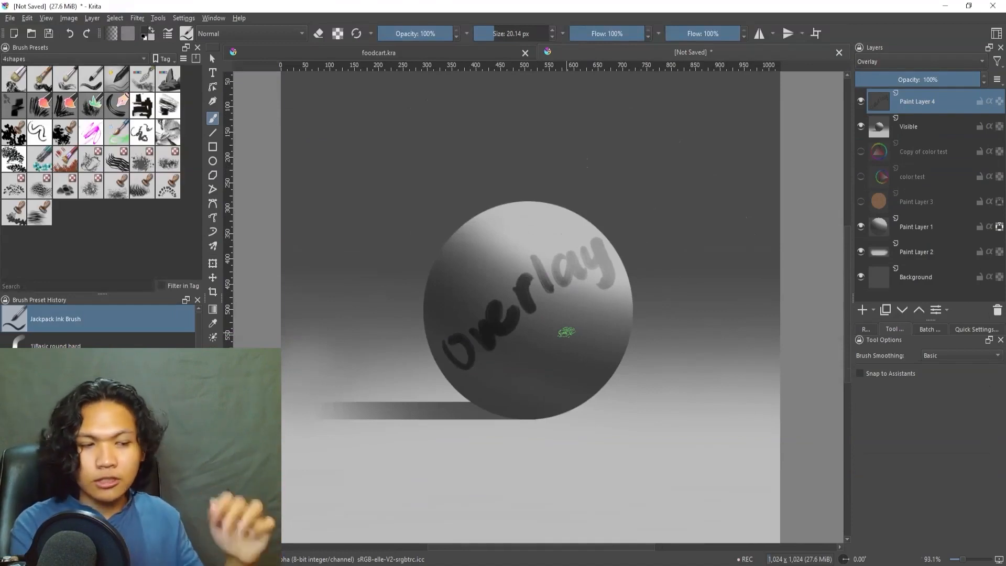
- Try Hard Mix Softer (Photoshop) on Paint Layer 4's lettering, then set its blending mode to Hard Light
click(895, 63)
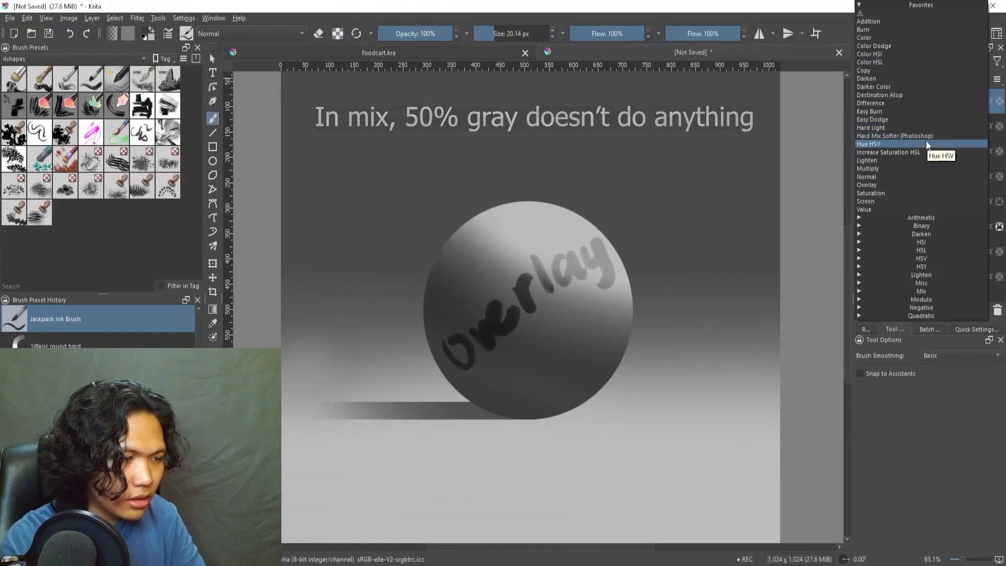
click(928, 136)
click(926, 49)
click(923, 83)
click(918, 55)
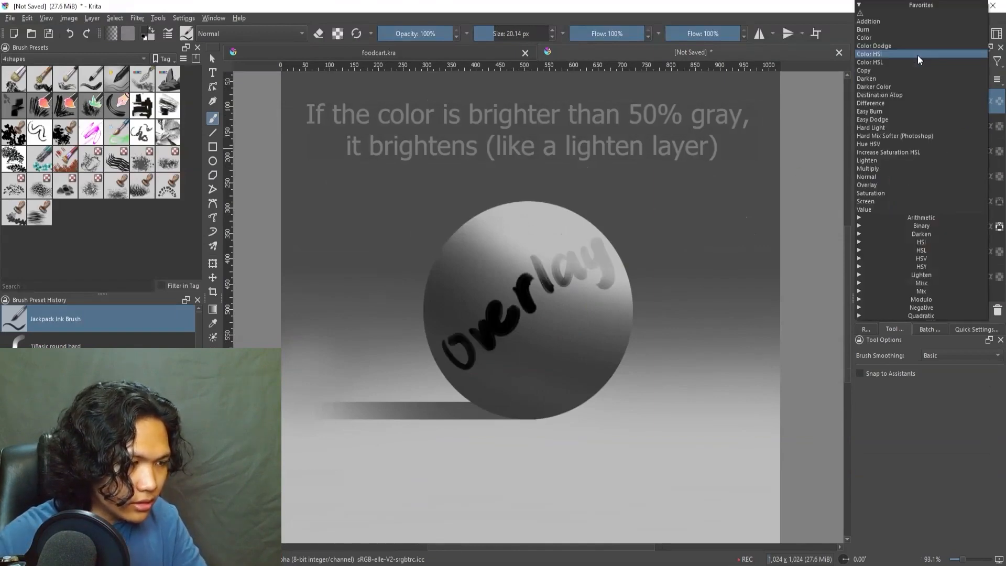
click(909, 127)
click(917, 62)
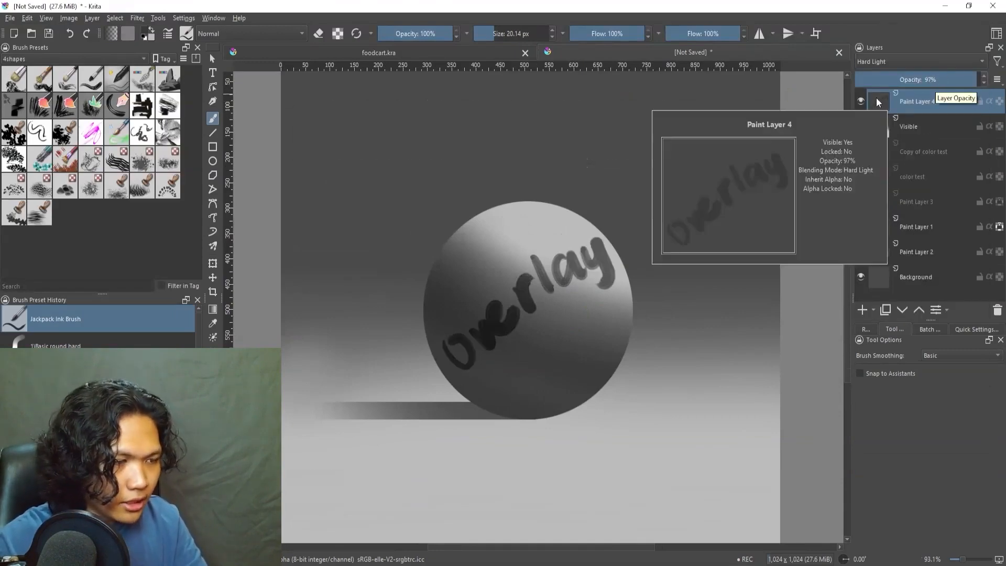
- Hide Paint Layer 4 and set the brush's blending mode to Hard Light for painting on the Visible layer
click(861, 100)
click(924, 134)
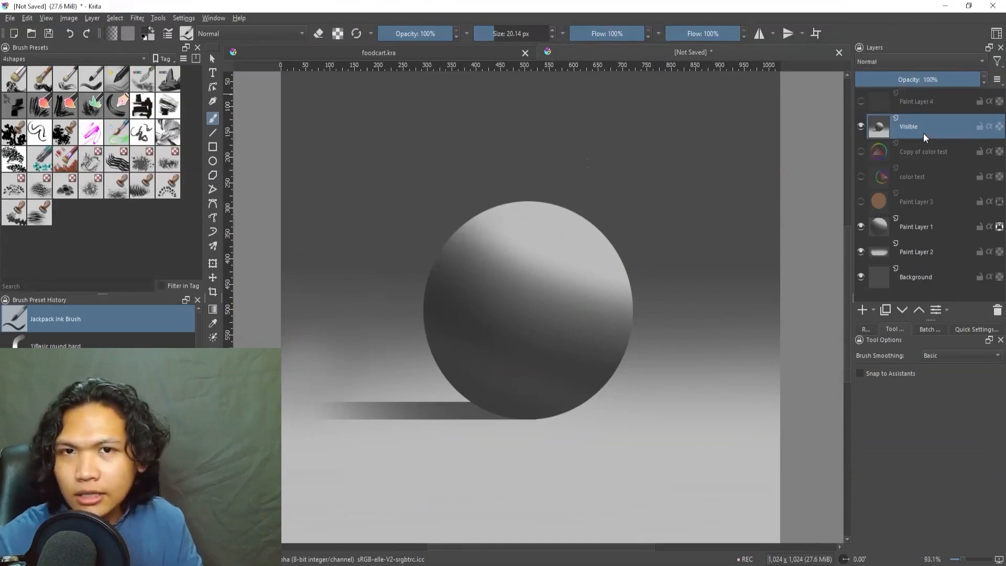
scroll(552, 362, up, 2)
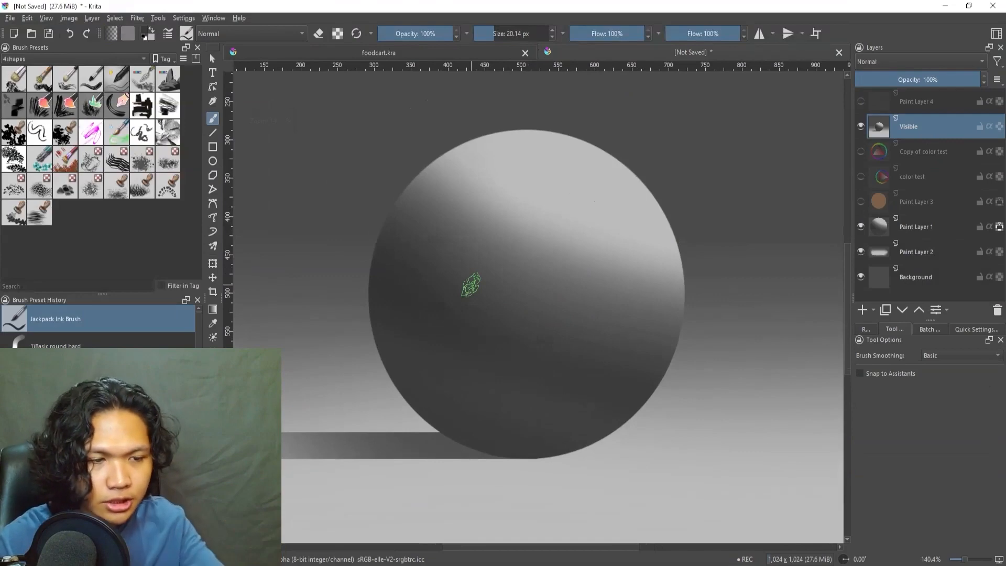
click(273, 33)
click(276, 168)
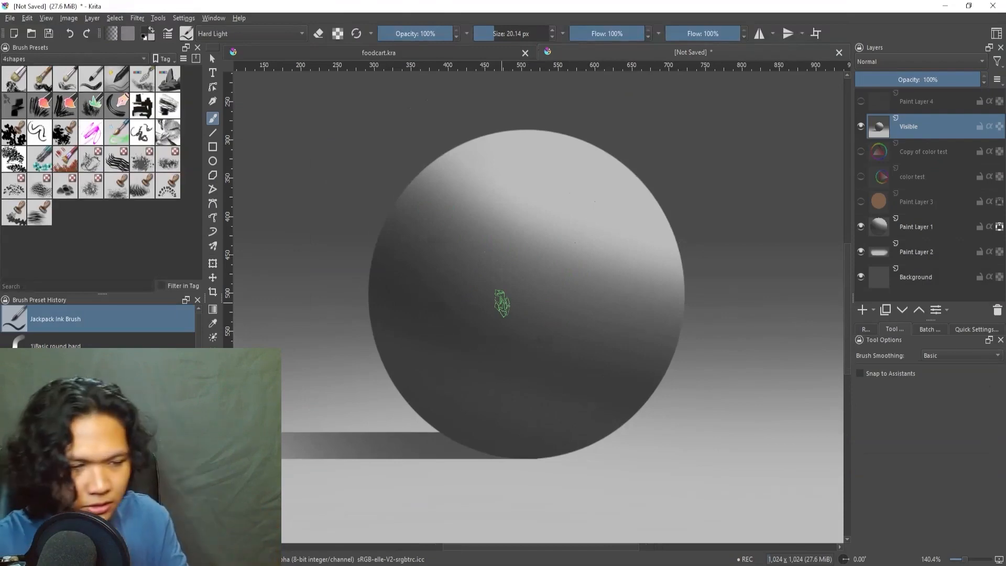
key(b)
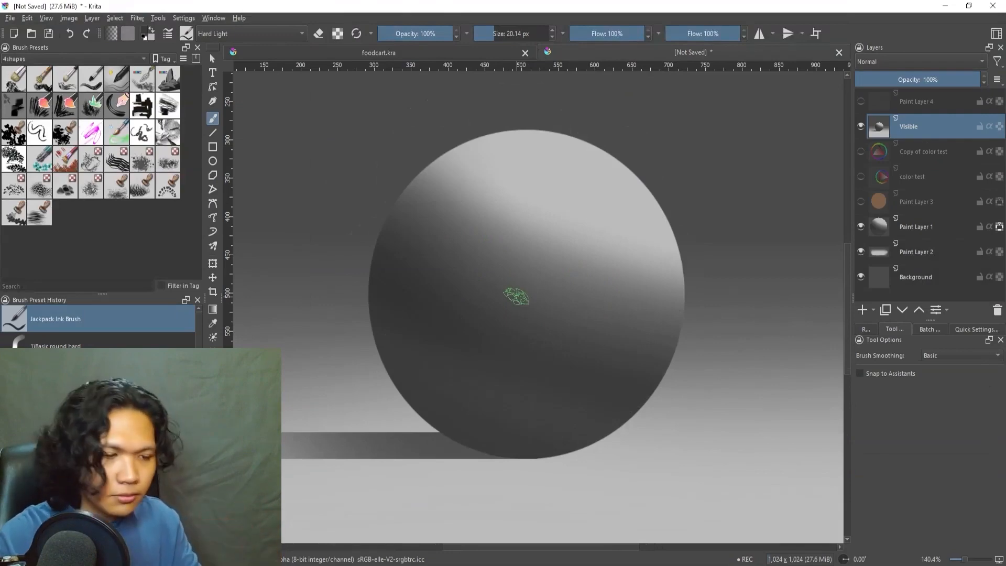
key(b)
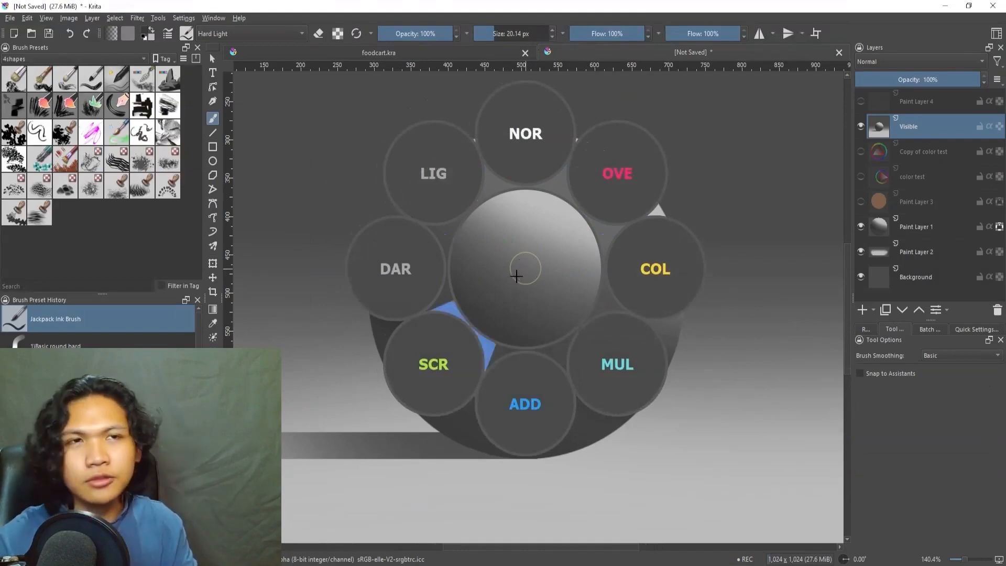
click(513, 277)
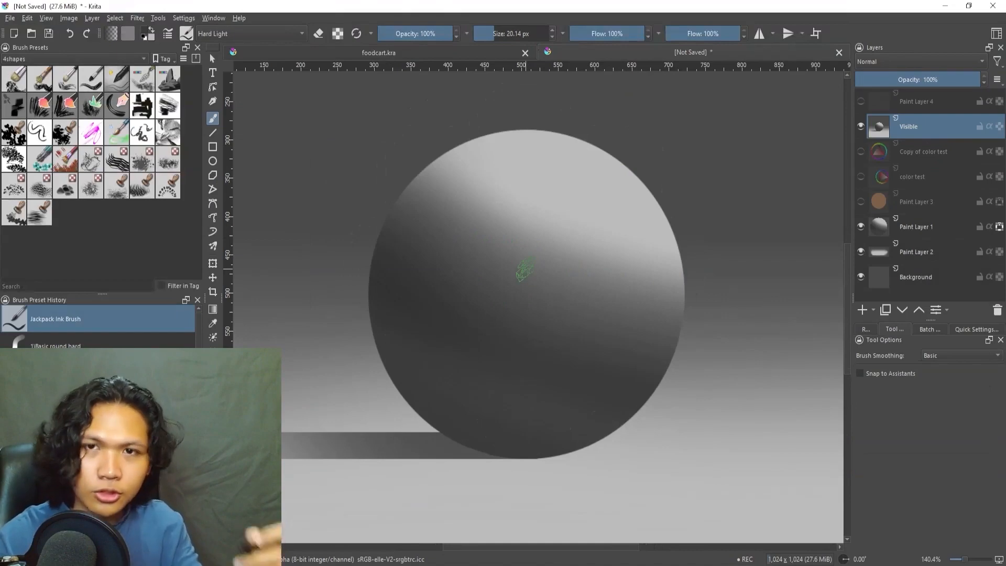
- Paint dark gray cracks and patches across the sphere on the Visible layer with the Basic round hard brush in Hard Light mode
drag(521, 272, 507, 294)
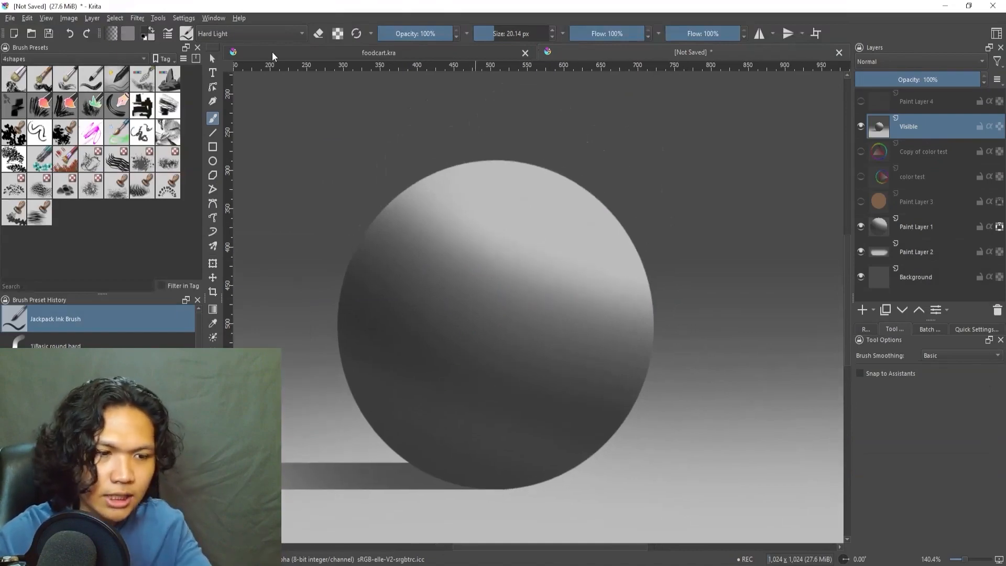
key(slash)
key(shift+i)
drag(488, 337, 447, 238)
key(shift+i)
drag(431, 299, 425, 294)
drag(372, 220, 401, 274)
key(ctrl+z)
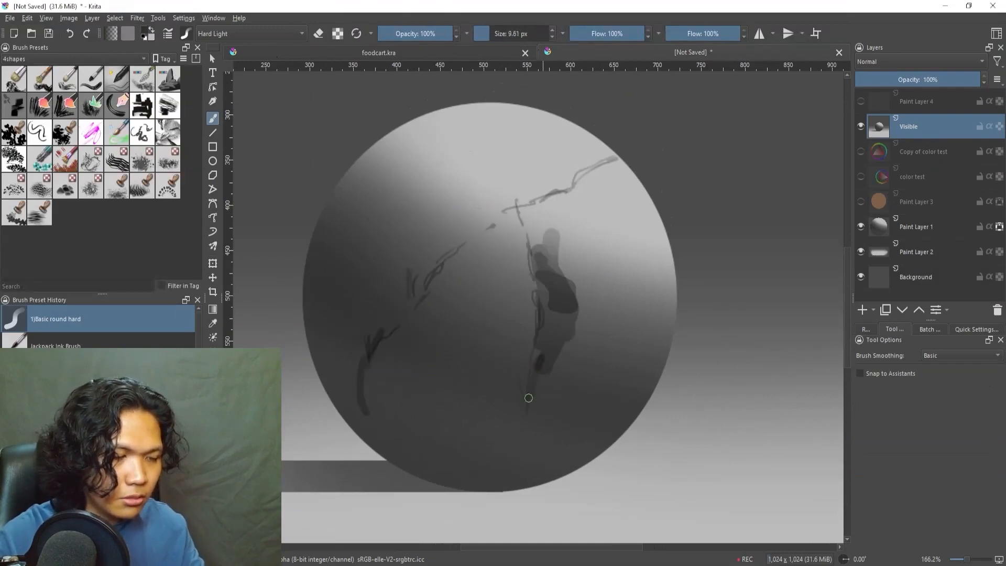
mouse_move(529, 398)
mouse_down()
mouse_move(564, 326)
mouse_move(586, 330)
mouse_move(562, 377)
mouse_up()
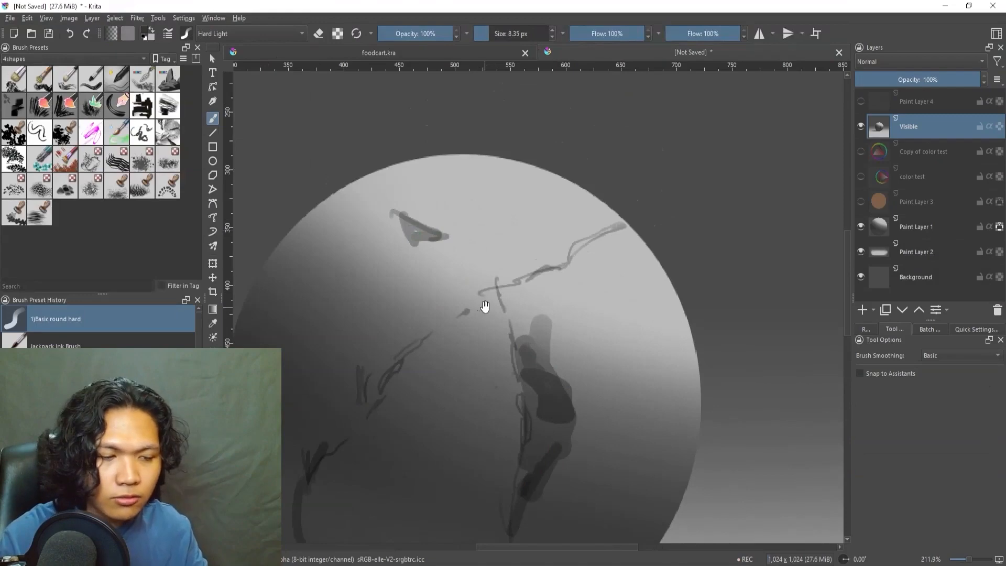
- Darken the small patch near the sphere's top and extend a crack from it with the Hard Light brush at 4.80 px
drag(484, 307, 546, 302)
drag(571, 332, 555, 295)
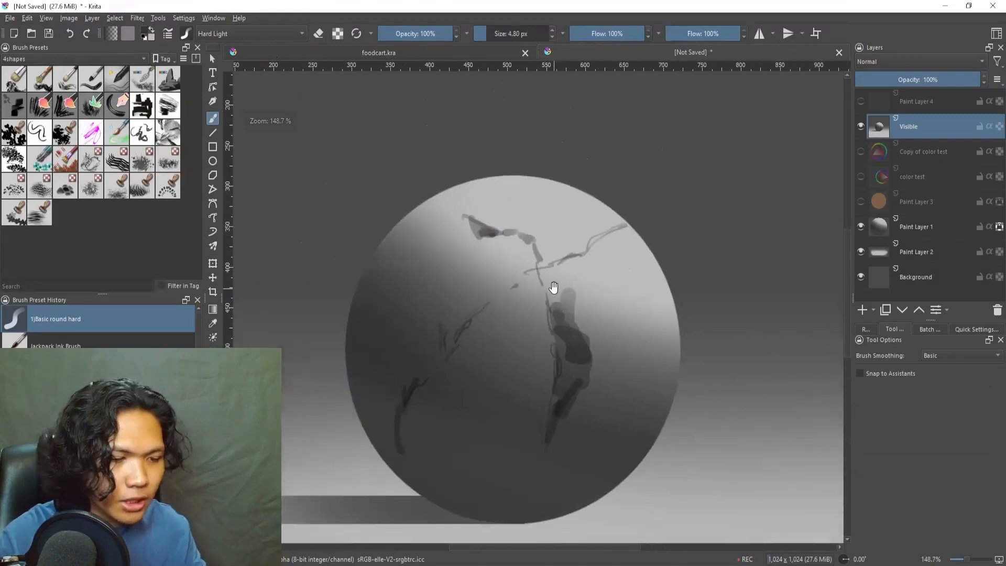
drag(548, 339, 520, 369)
- Set the brush's blending mode to Normal and undo the crack segments linking the upper patch to the central crack
drag(520, 369, 524, 319)
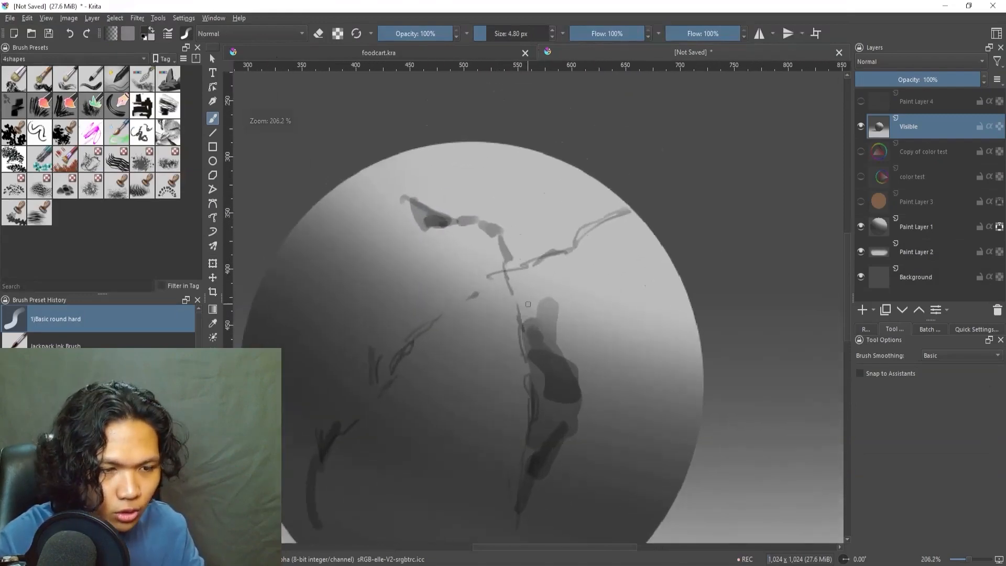
drag(497, 364, 533, 250)
drag(590, 319, 536, 348)
key(ctrl+z)
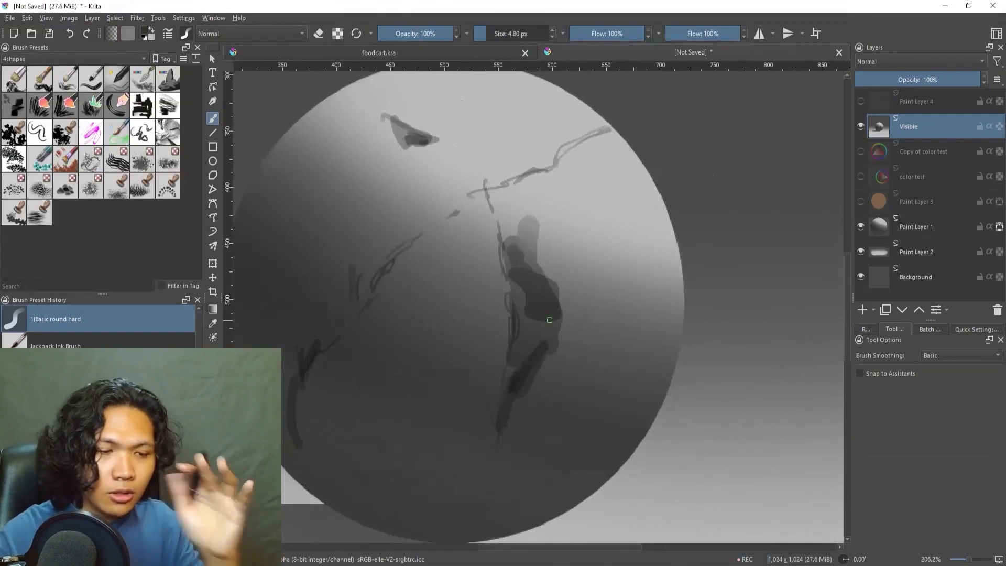
- Try a dark gray zigzag scribble in Normal mode across the sphere's lower edge and the ground, and undo it
key(shift+i)
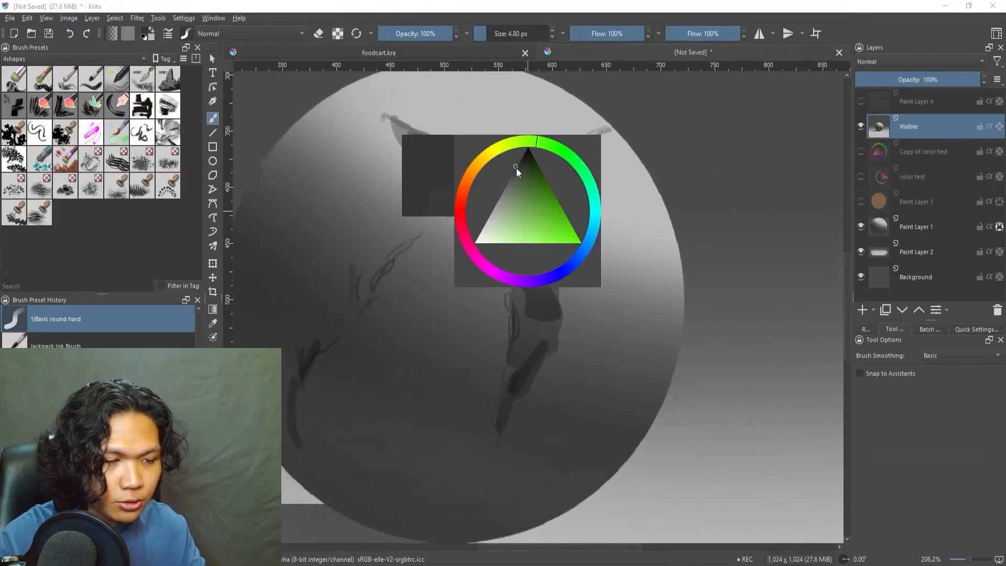
key(shift+i)
key(shift+i)
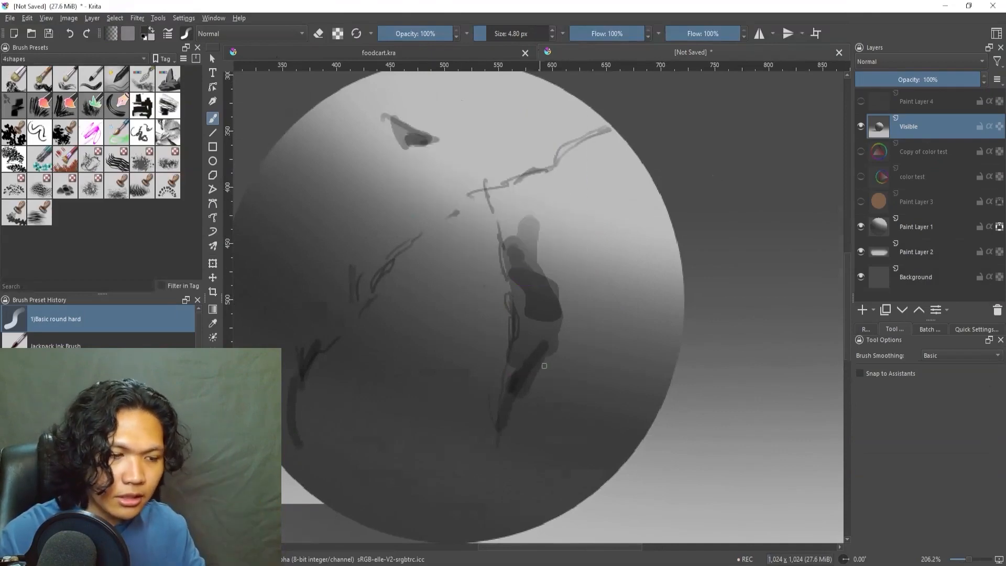
mouse_move(576, 329)
mouse_down()
mouse_move(575, 356)
mouse_move(591, 312)
mouse_move(576, 336)
mouse_up()
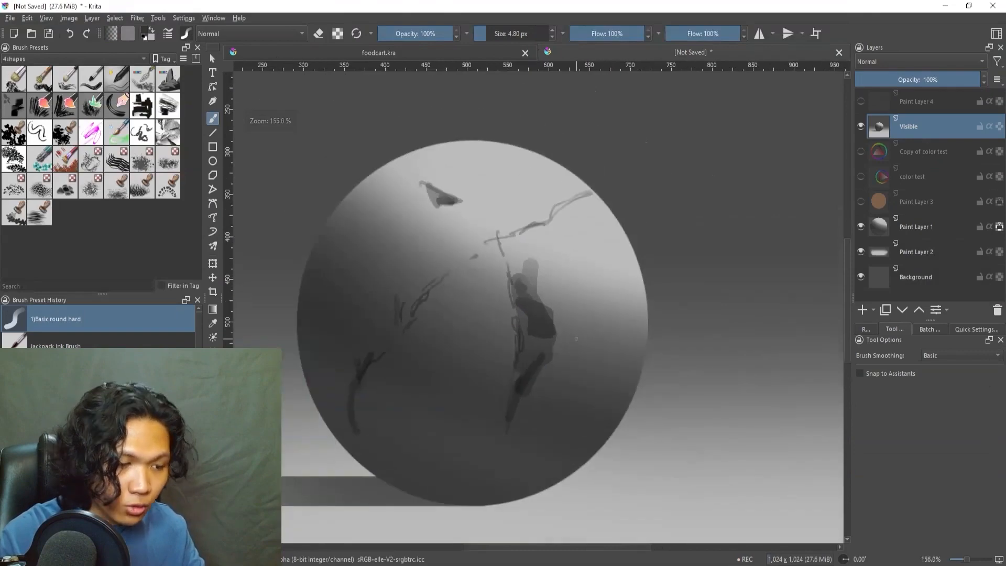
key(shift+i)
drag(545, 472, 551, 364)
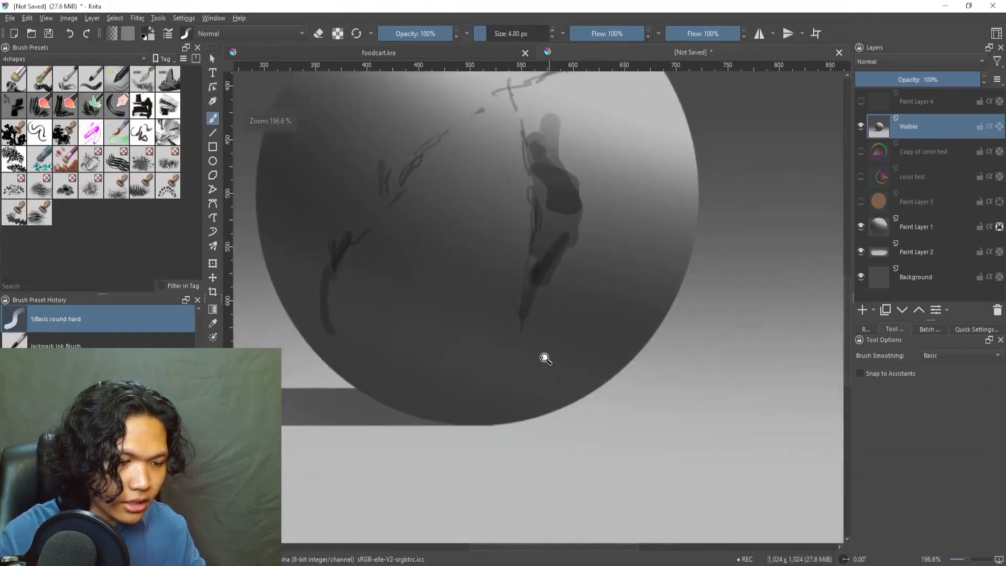
mouse_move(505, 424)
mouse_down()
mouse_move(471, 465)
mouse_move(593, 411)
mouse_move(549, 463)
mouse_up()
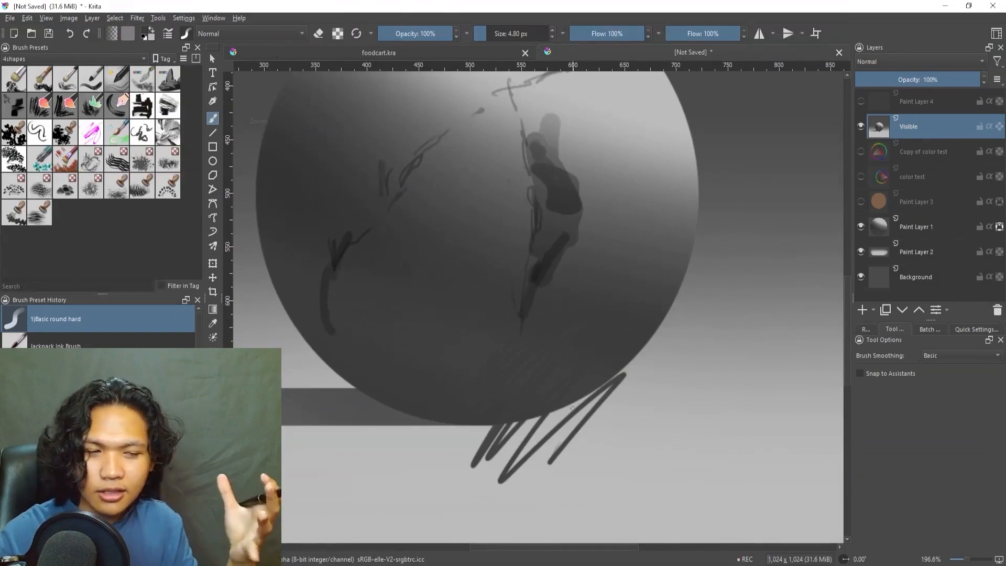
key(ctrl+z)
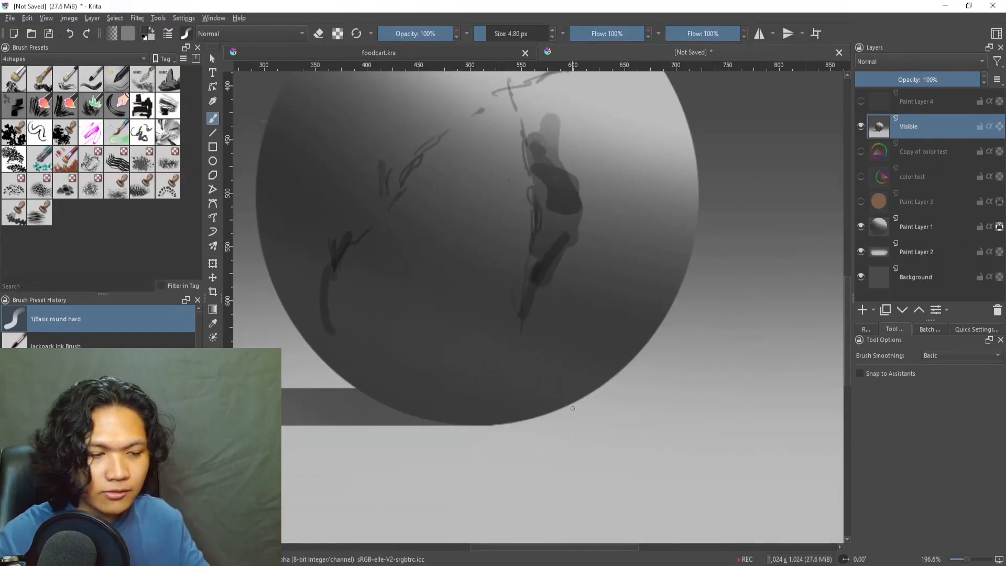
- Set the brush's blending mode back to Hard Light and paint dark strokes on the sphere's lower part
key(alt+shift+h)
key(shift+i)
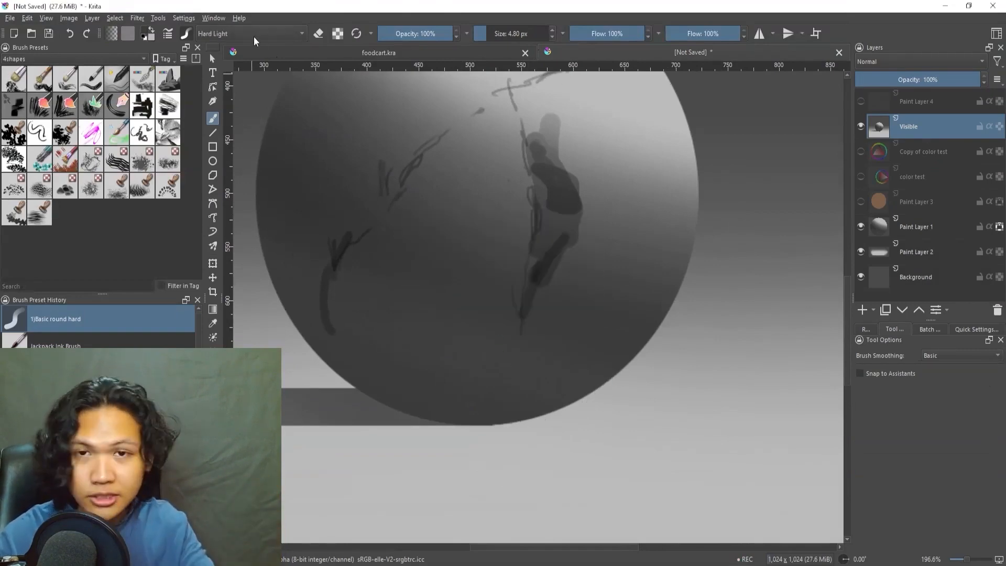
drag(545, 338, 461, 406)
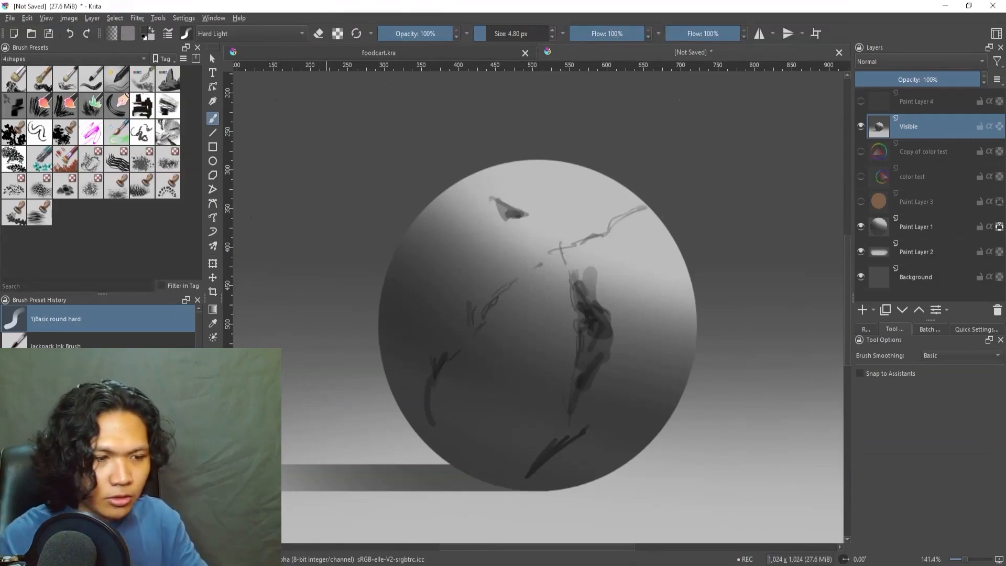
- Switch to foodcart.kra and hide the upper layers so that only Paint Layer 2 and the layers beneath it show
click(491, 47)
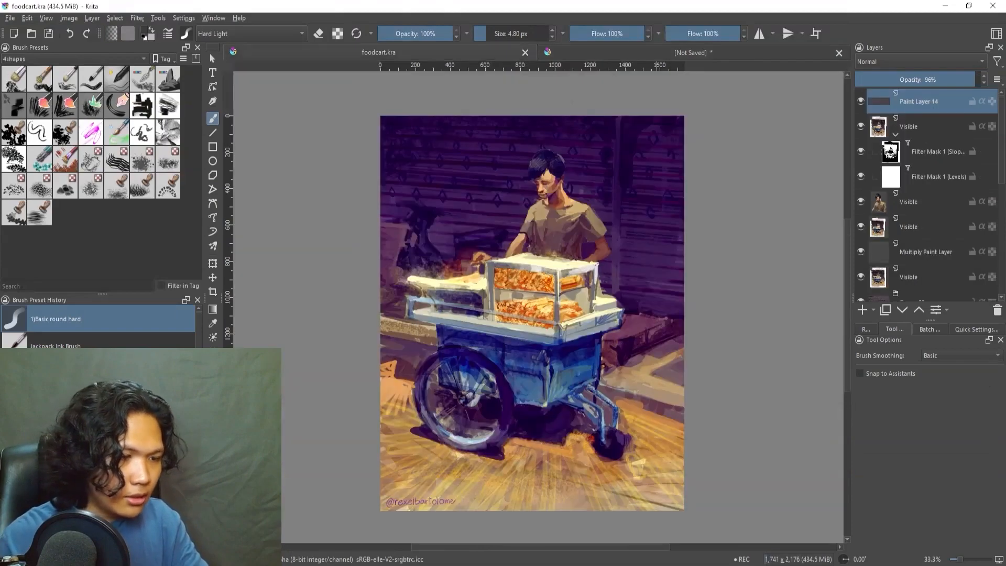
click(861, 227)
click(861, 252)
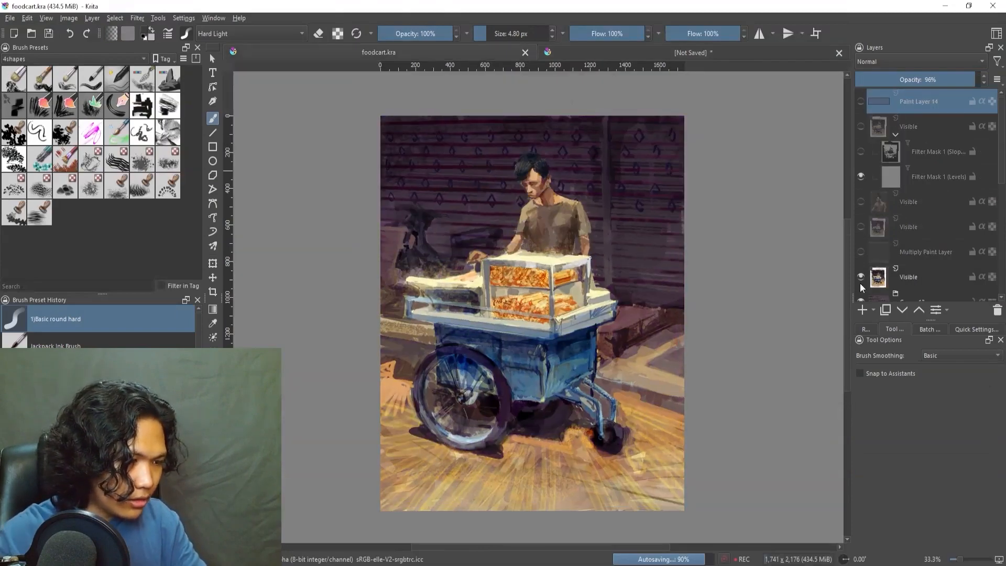
click(861, 277)
scroll(862, 277, down, 3)
click(861, 186)
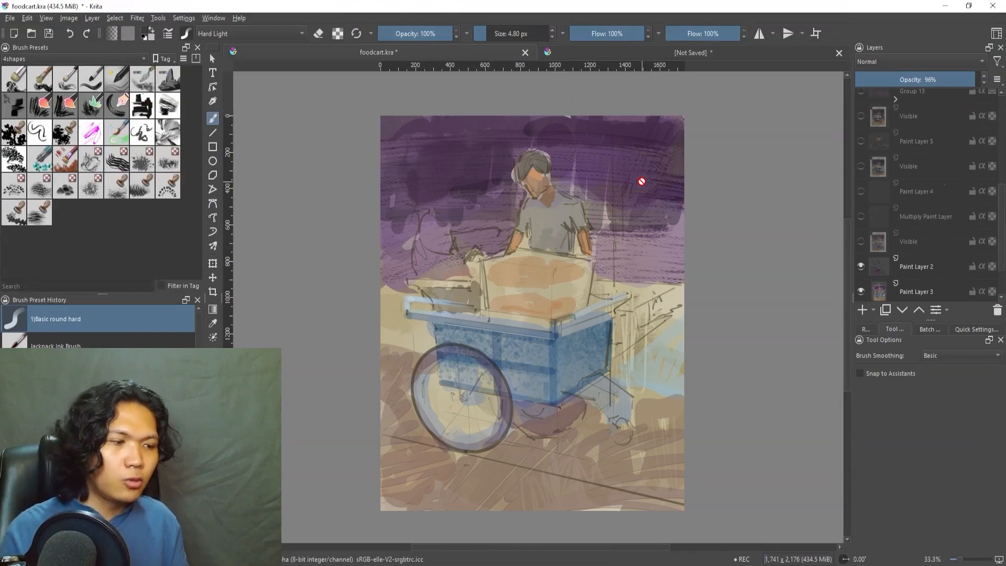
- Isolate the Visible layer that carries the two filter masks and inspect the painting around the cart's wheel
scroll(958, 176, up, 4)
alt+click(957, 177)
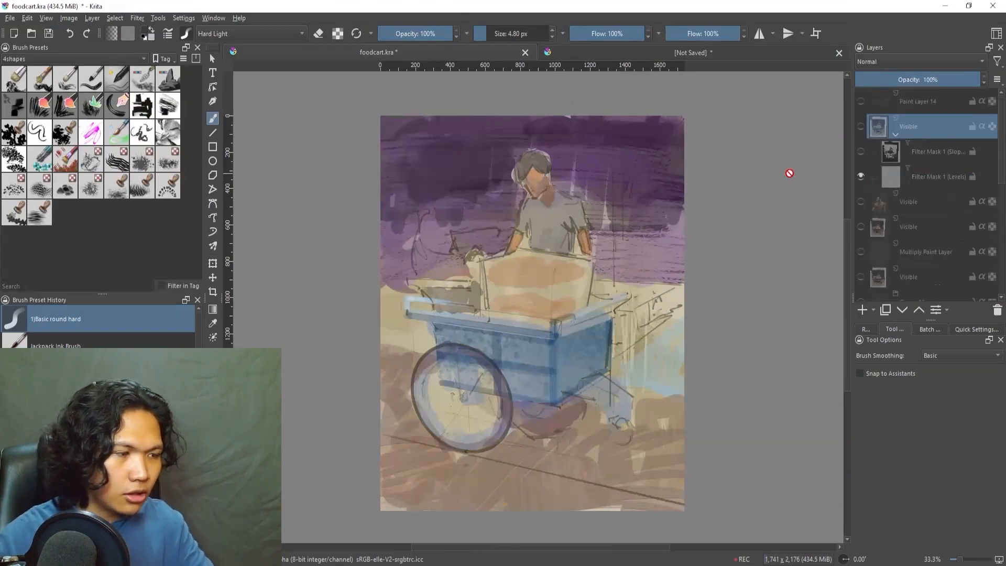
key(i)
key(Page_Down)
key(Page_Up)
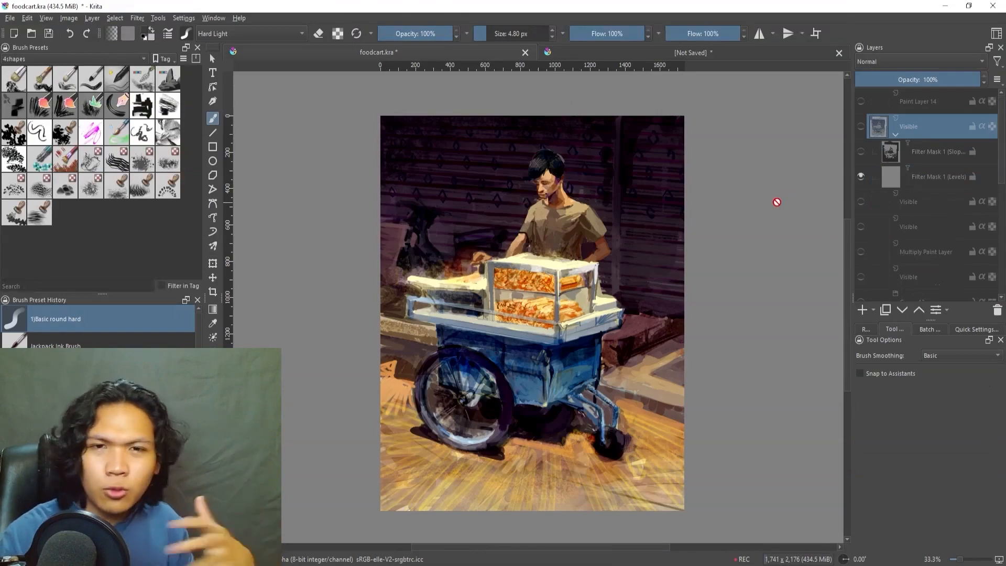
drag(698, 349, 712, 262)
drag(508, 394, 704, 196)
drag(735, 346, 770, 396)
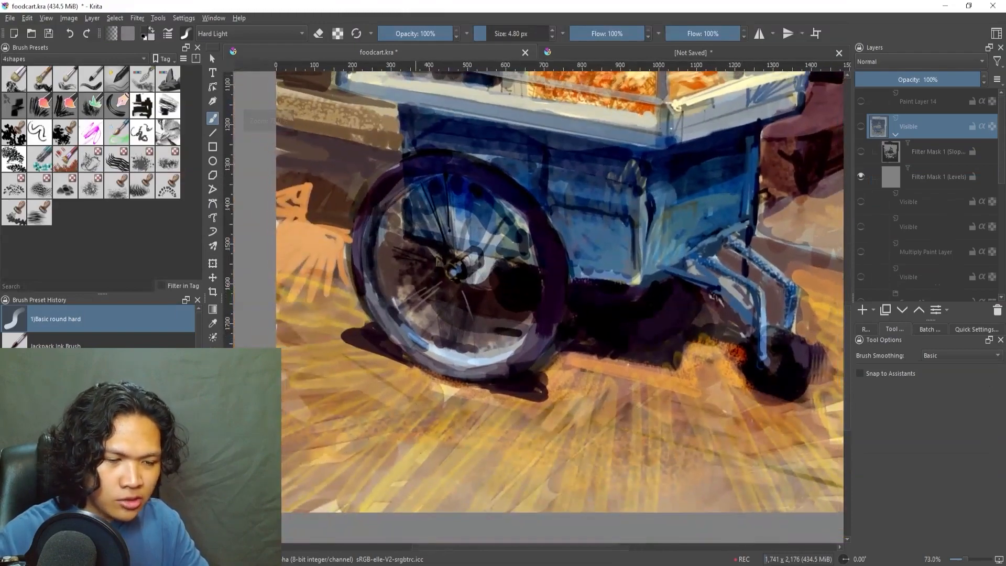